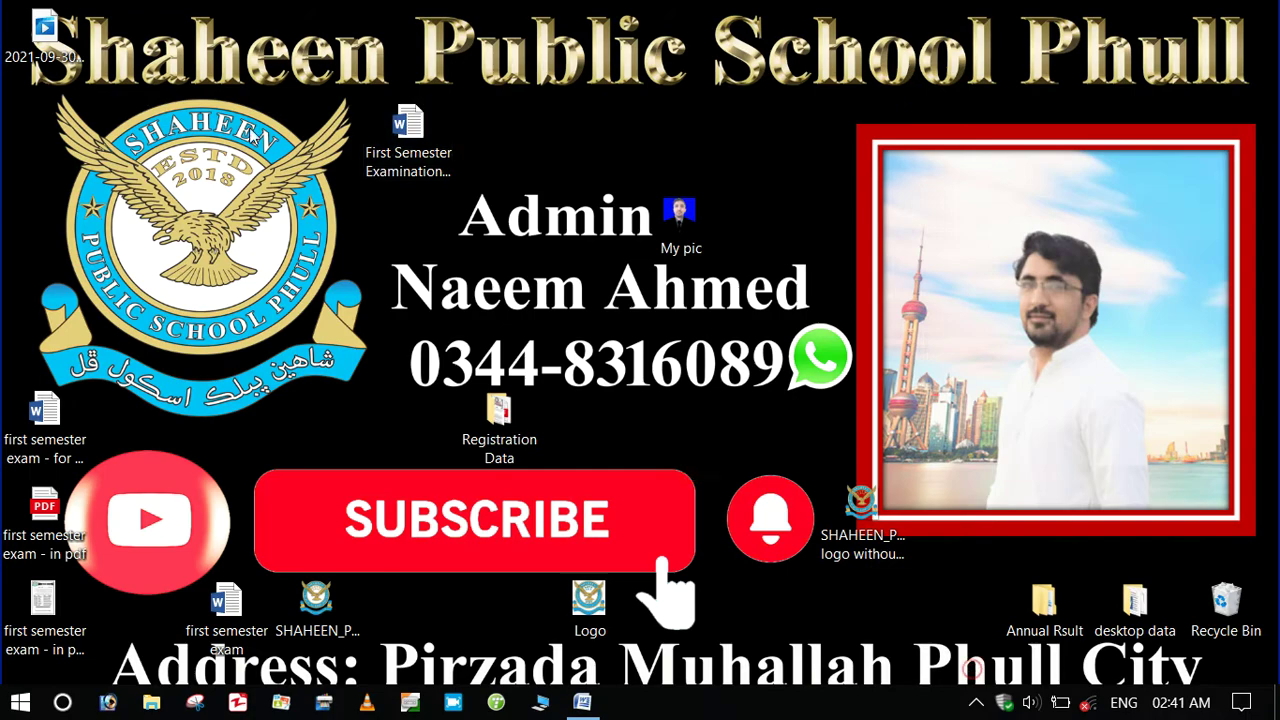
Step: Move the dated video icon lower on the desktop and bring the blank Word document forward
{"action": "left_click_drag", "start_coordinate": [52, 56], "coordinate": [50, 220]}
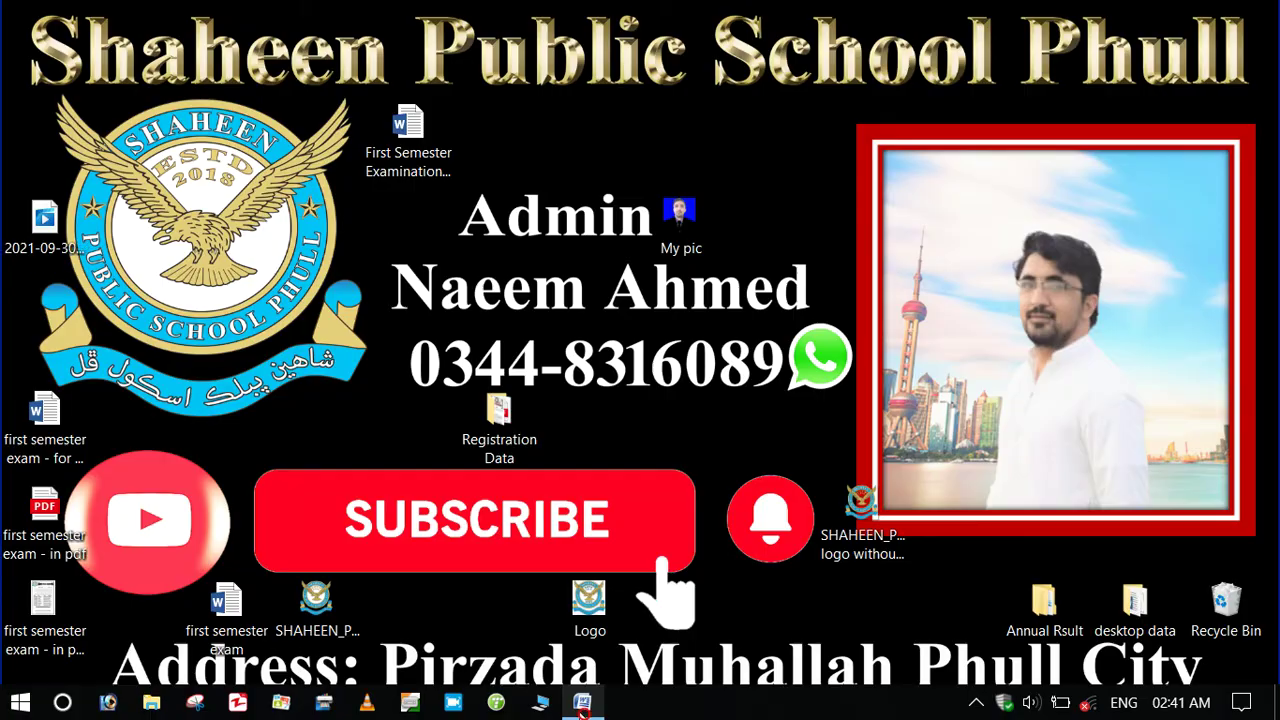
{"action": "left_click", "coordinate": [582, 703]}
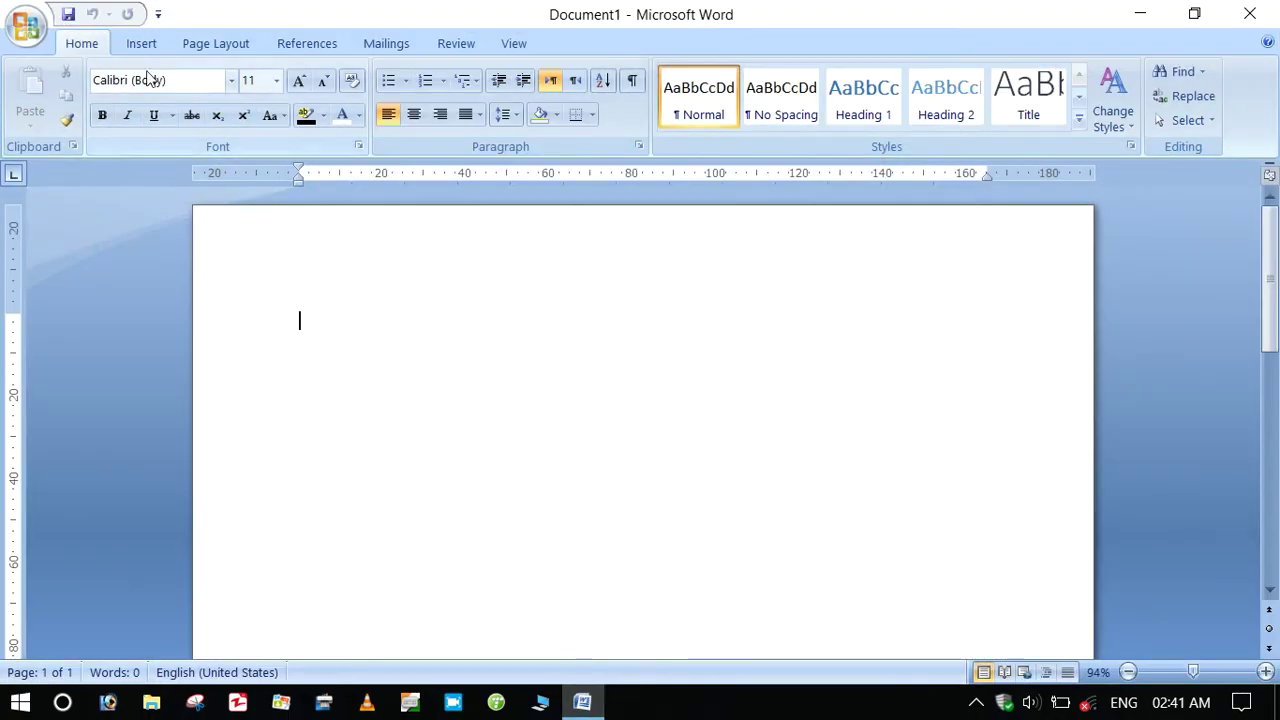
{"action": "left_click", "coordinate": [138, 43]}
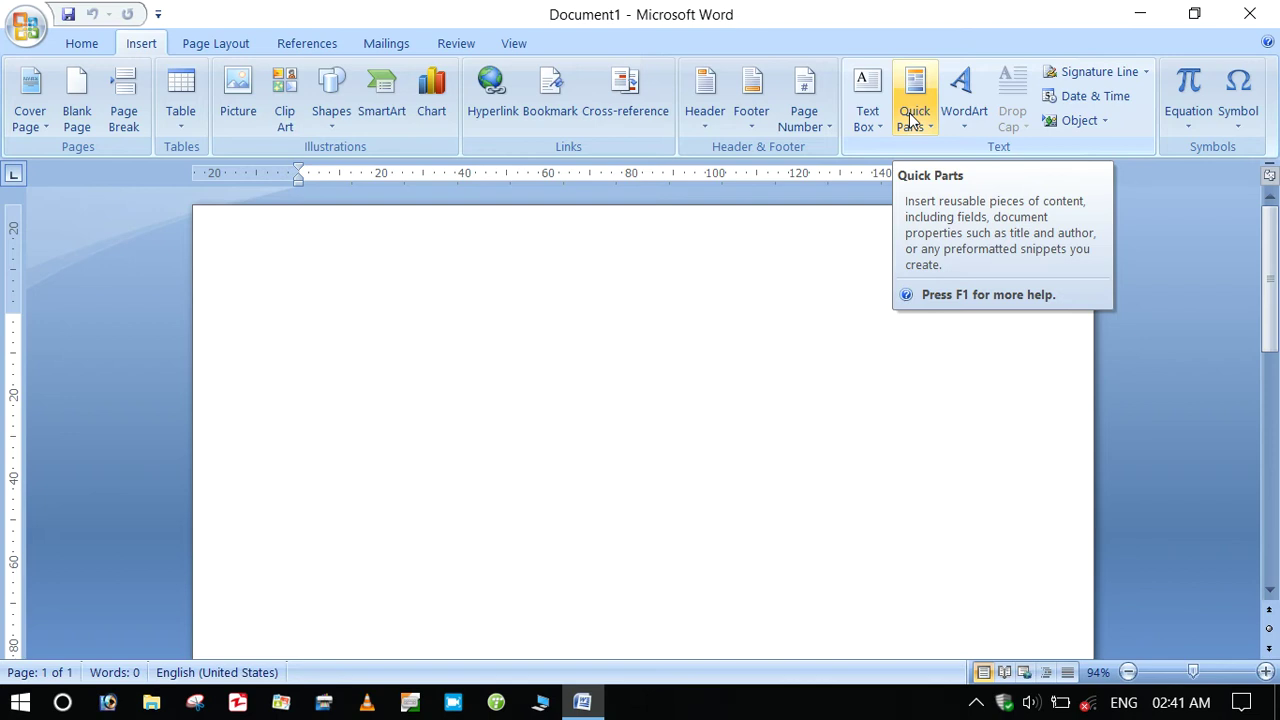
Step: View the Quick Parts options, then dismiss them without inserting anything
{"action": "left_click", "coordinate": [910, 118]}
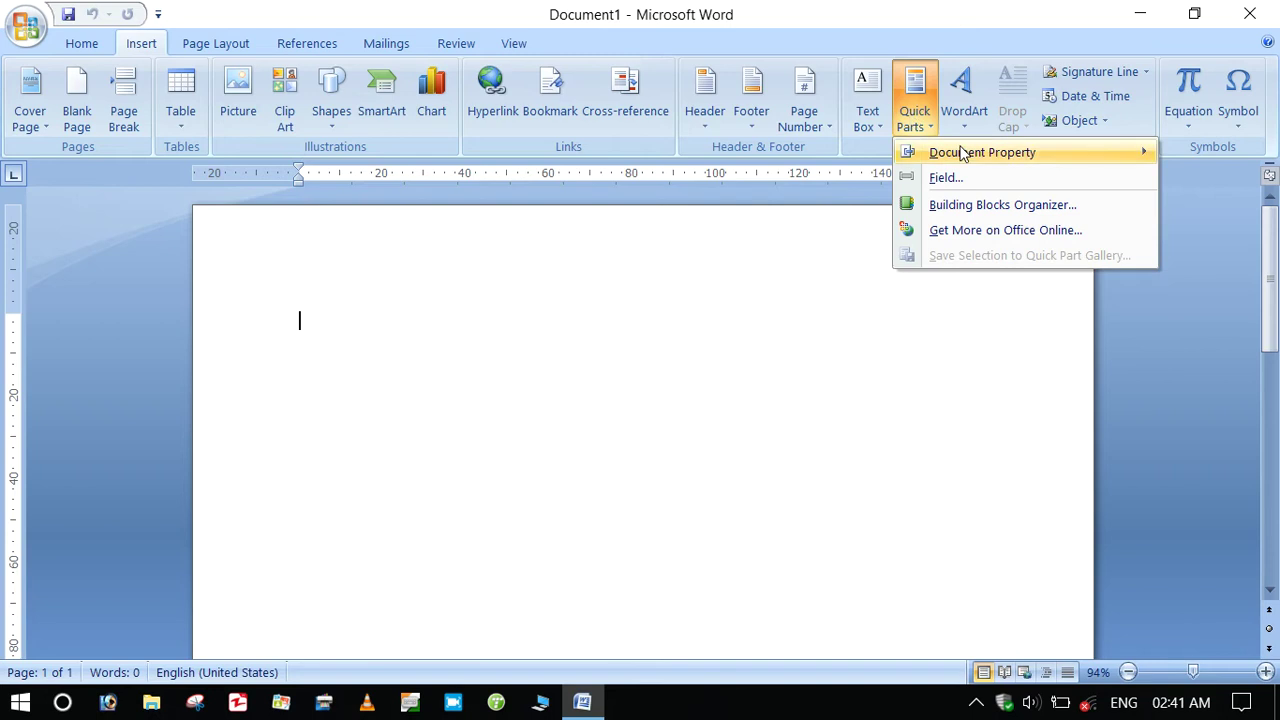
{"action": "mouse_move", "coordinate": [982, 152]}
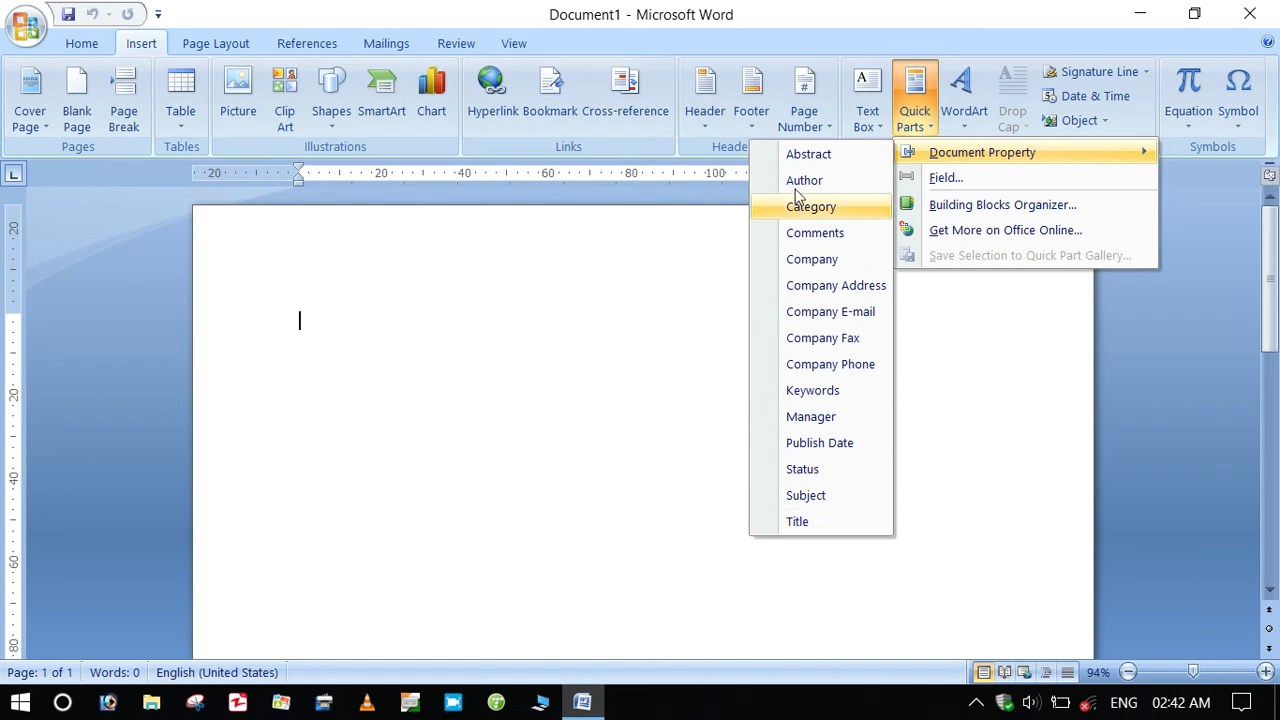
{"action": "left_click", "coordinate": [644, 392]}
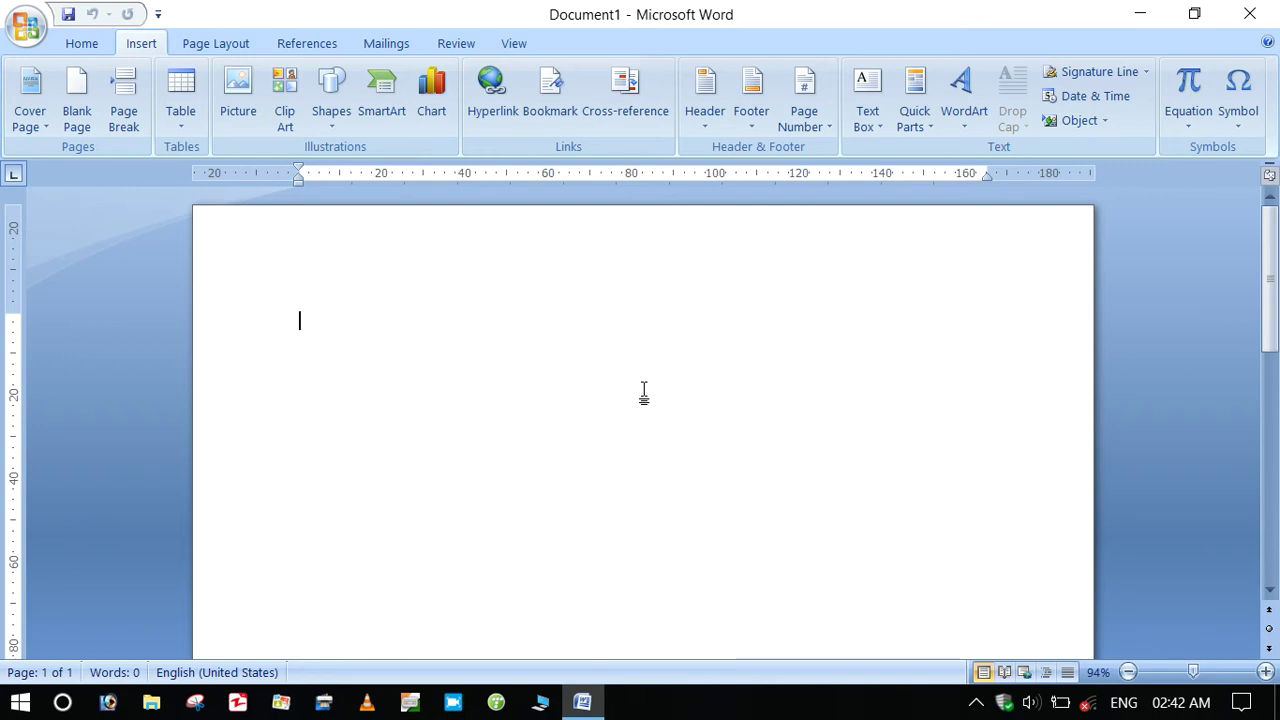
Step: Type the enlarged heading 'Shaheen Public School Phull', with =rand() on the next line
{"action": "type", "text": "Shaheen"}
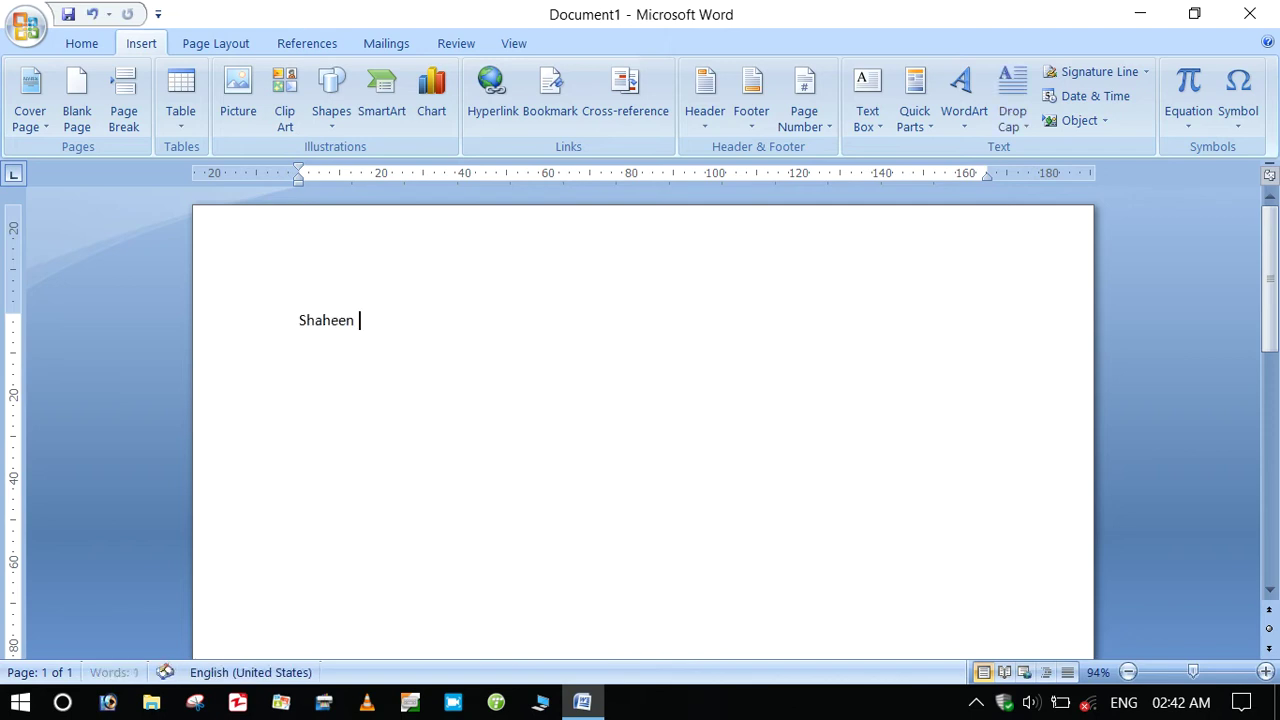
{"action": "key", "text": "BackSpace"}
{"action": "key", "text": "BackSpace"}
{"action": "type", "text": "n Public School Phull"}
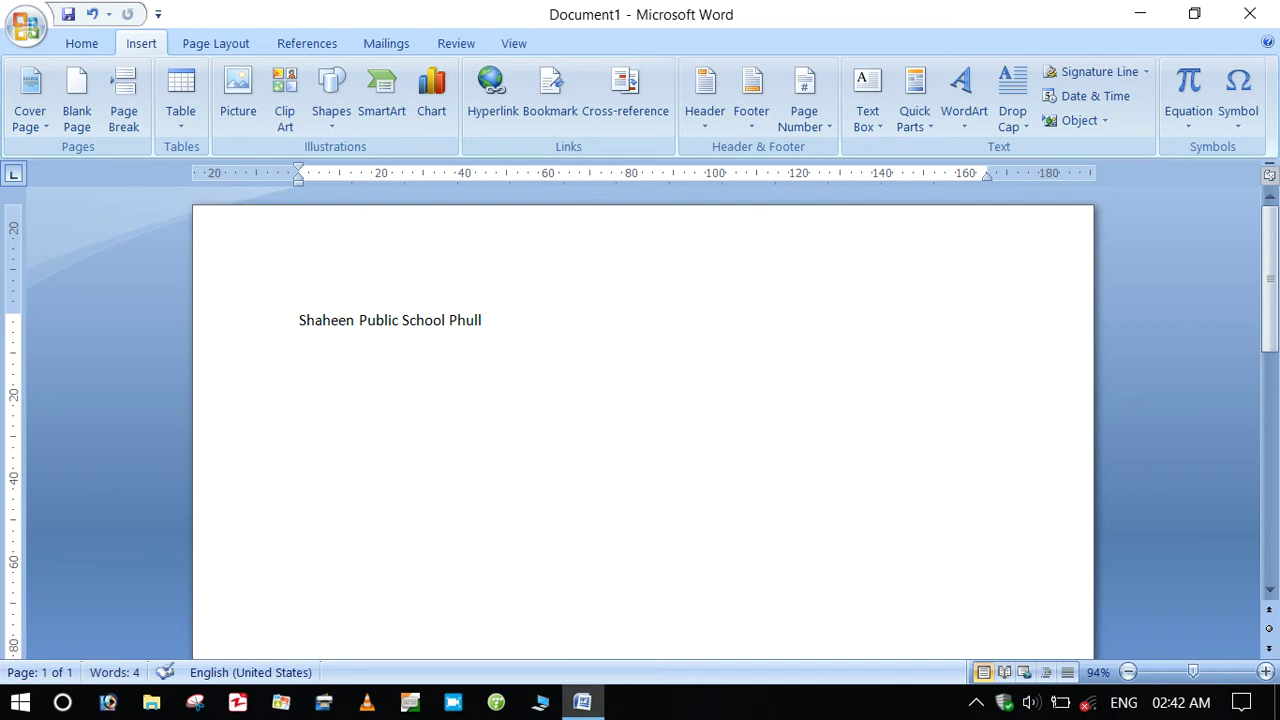
{"action": "key", "text": "shift+Left"}
{"action": "key", "text": "shift+Left"}
{"action": "key", "text": "shift+Left"}
{"action": "key", "text": "shift+Left"}
{"action": "key", "text": "shift+Left"}
{"action": "key", "text": "shift+Left"}
{"action": "key", "text": "shift+Left"}
{"action": "key", "text": "shift+Left"}
{"action": "key", "text": "shift+Left"}
{"action": "key", "text": "shift+Left"}
{"action": "key", "text": "shift+Left"}
{"action": "key", "text": "shift+Left"}
{"action": "key", "text": "shift+Left"}
{"action": "key", "text": "shift+Left"}
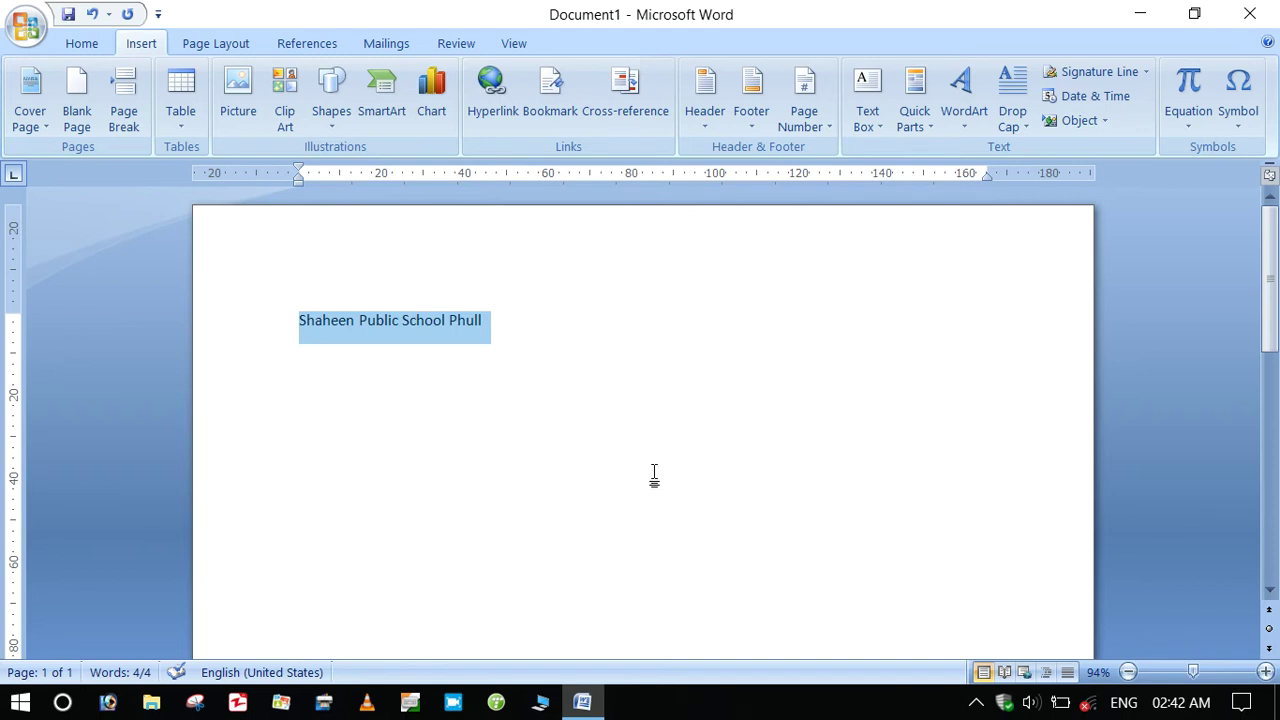
{"action": "key", "text": "ctrl+shift+period"}
{"action": "key", "text": "ctrl+shift+period"}
{"action": "key", "text": "ctrl+shift+period"}
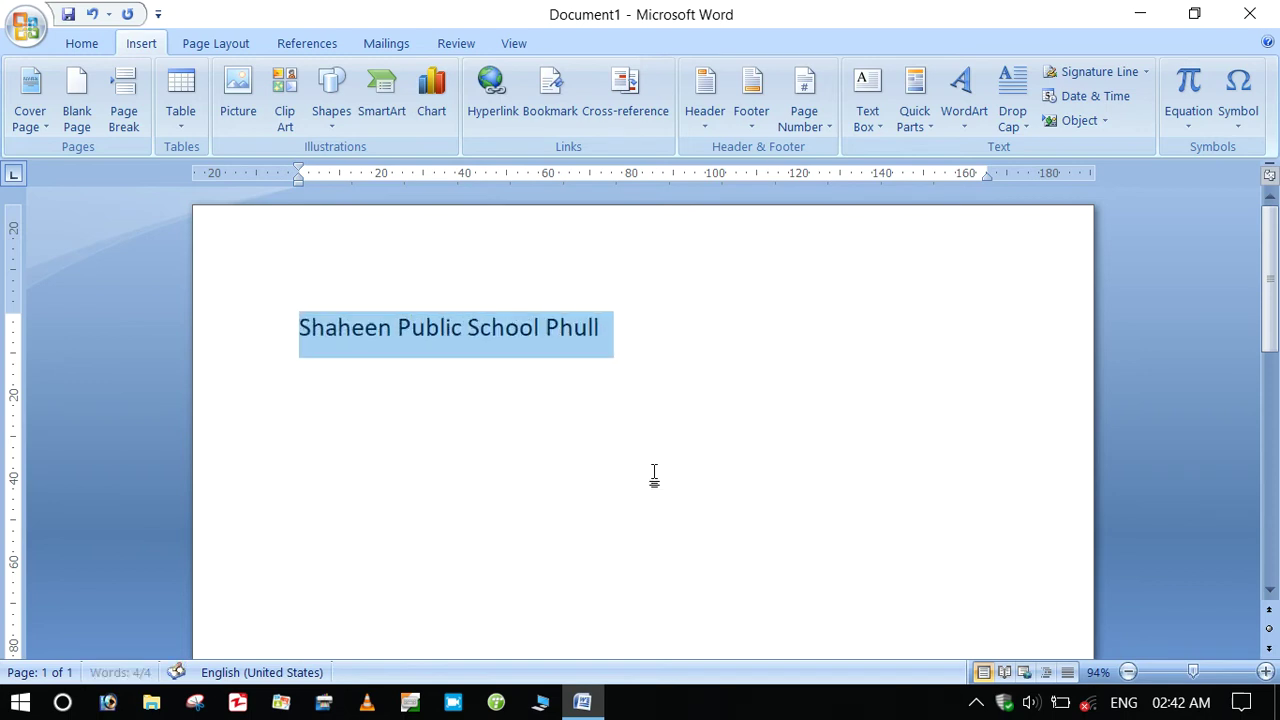
{"action": "key", "text": "ctrl+shift+period"}
{"action": "key", "text": "ctrl+shift+period"}
{"action": "key", "text": "ctrl+shift+period"}
{"action": "key", "text": "ctrl+shift+period"}
{"action": "key", "text": "ctrl+shift+period"}
{"action": "key", "text": "ctrl+shift+period"}
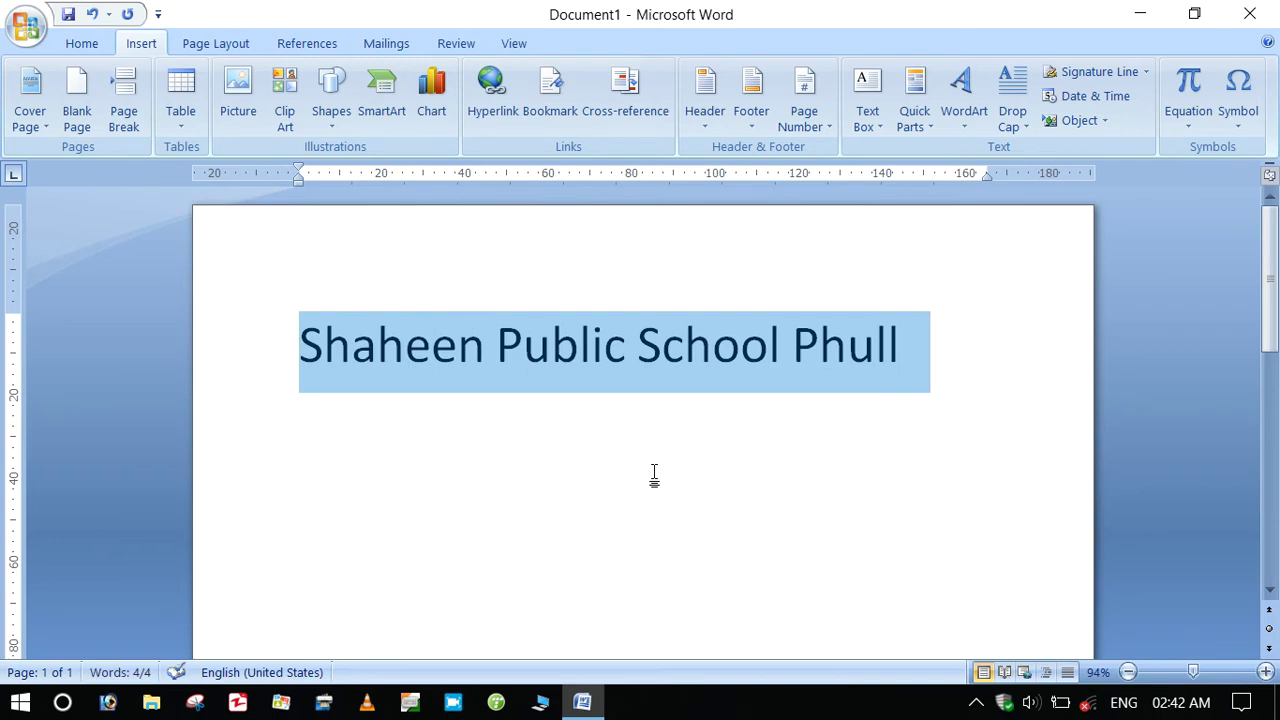
{"action": "left_click", "coordinate": [913, 345]}
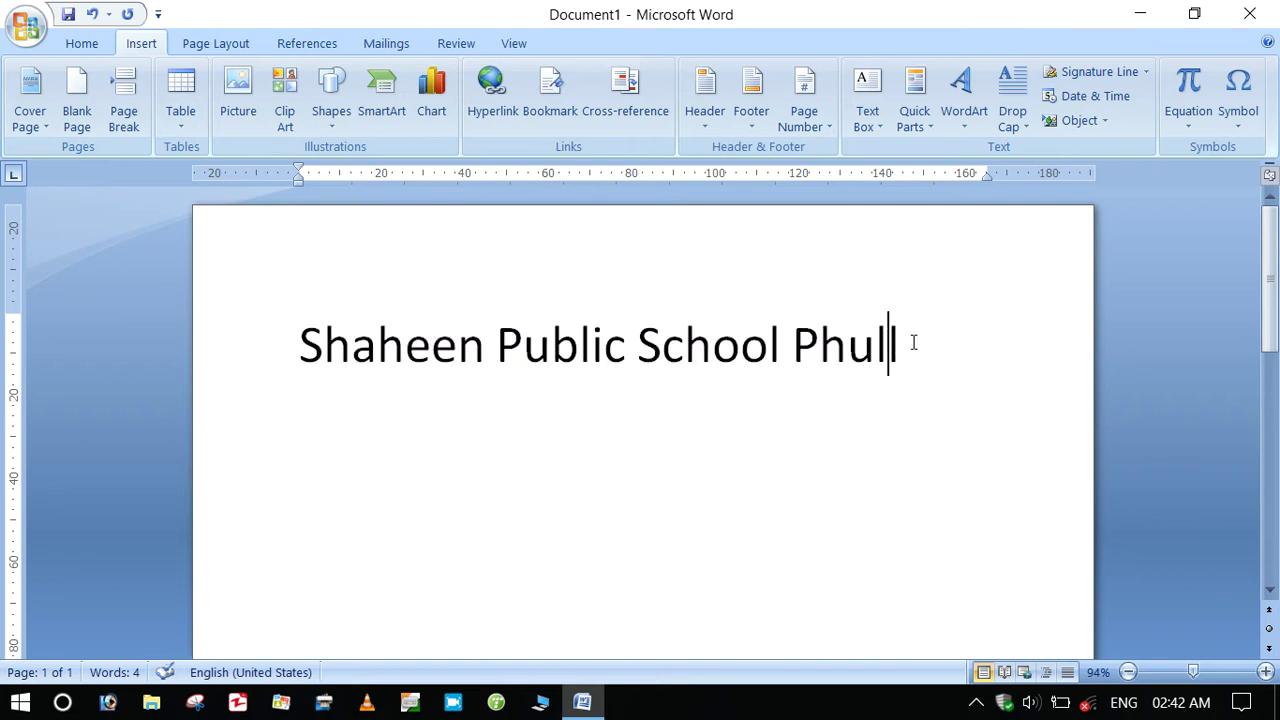
{"action": "key", "text": "Return"}
{"action": "type", "text": "=rand()"}
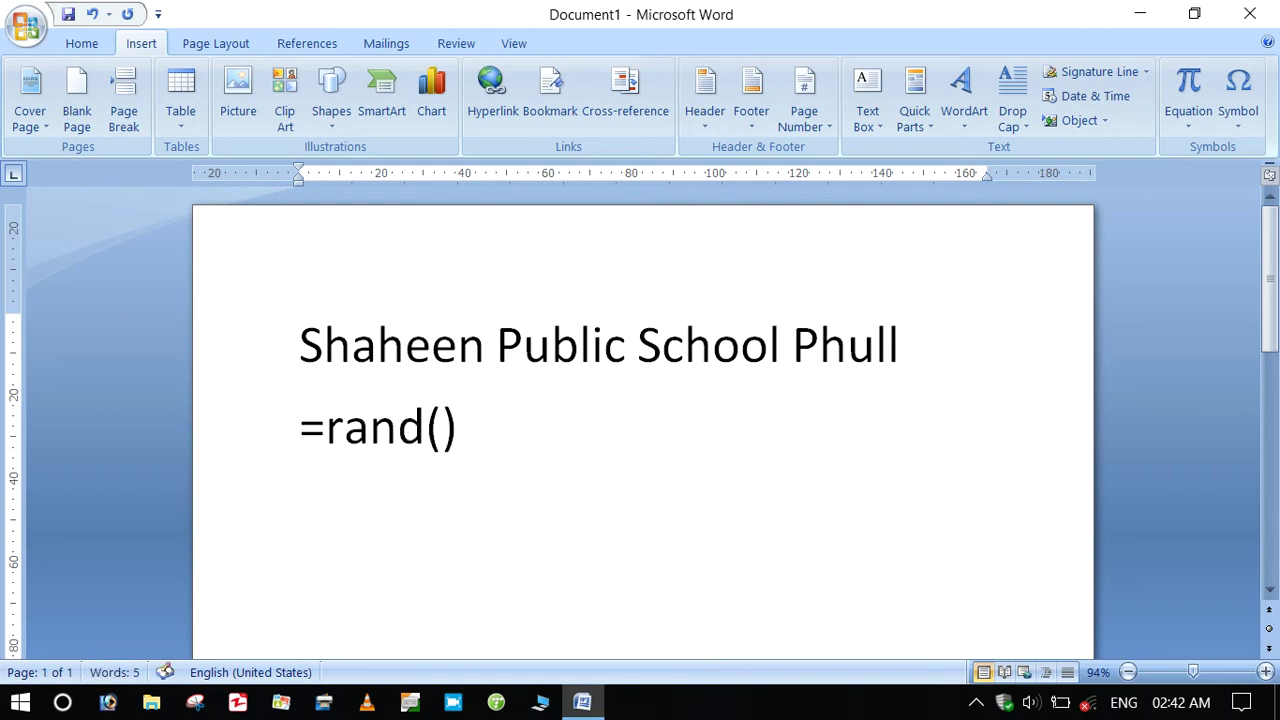
Step: Expand =rand() into sample paragraphs and shrink all the text to 14 pt
{"action": "key", "text": "Return"}
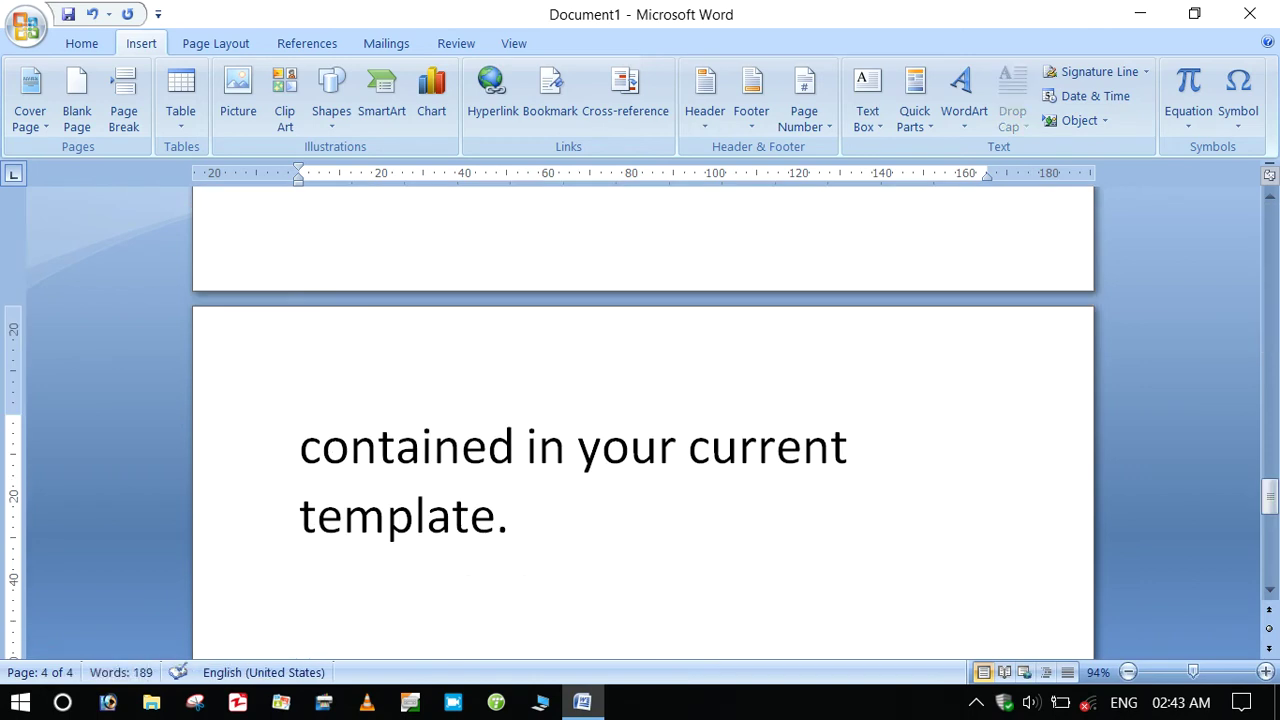
{"action": "key", "text": "ctrl+a"}
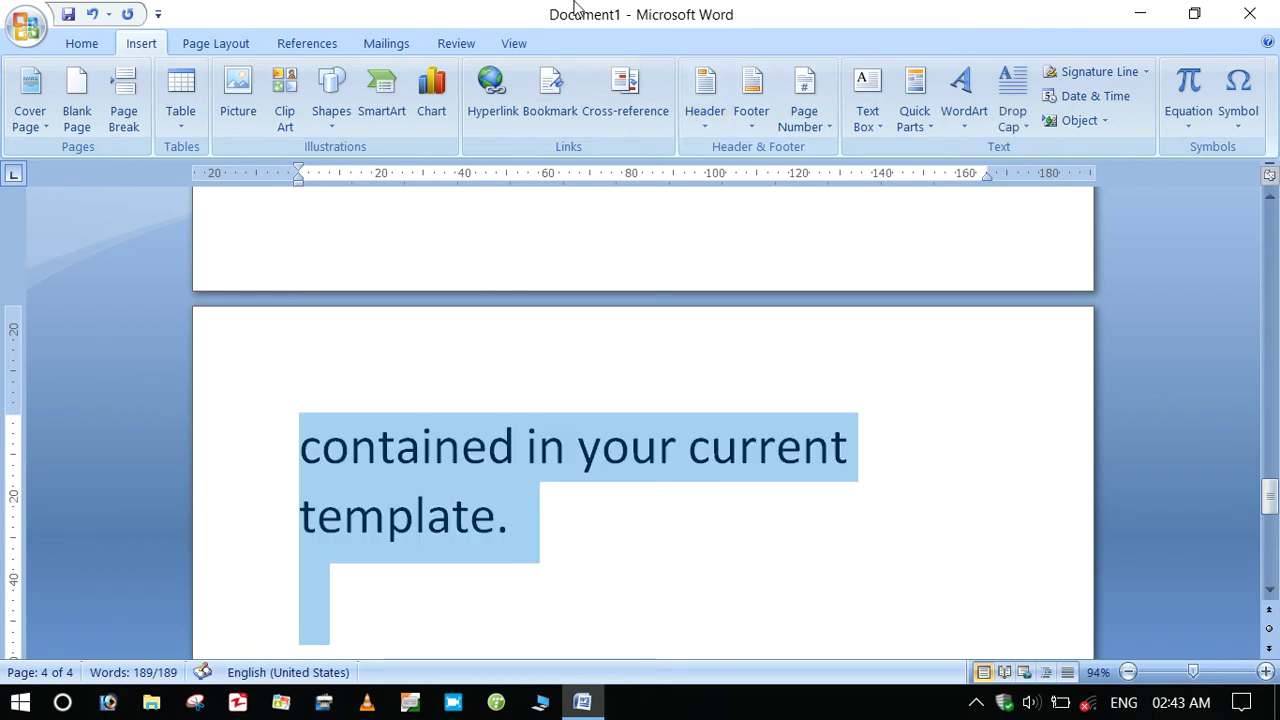
{"action": "left_click", "coordinate": [58, 44]}
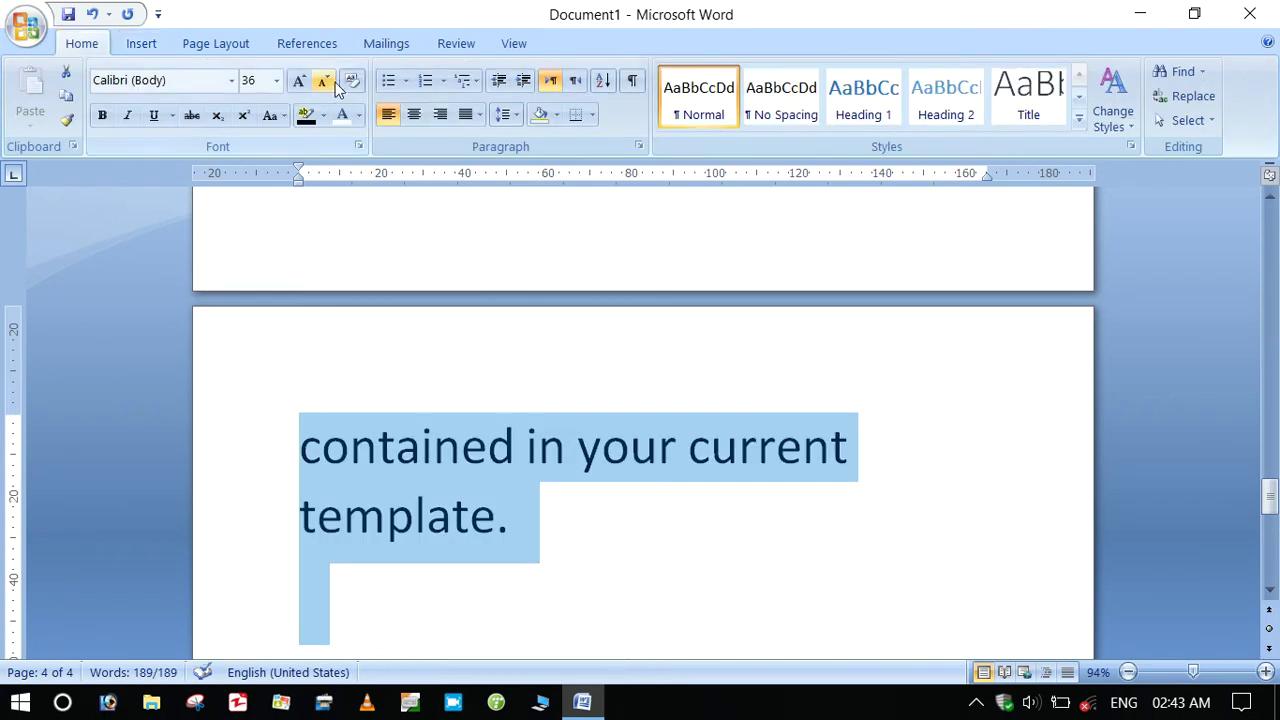
{"action": "left_click", "coordinate": [326, 82]}
{"action": "left_click", "coordinate": [326, 82]}
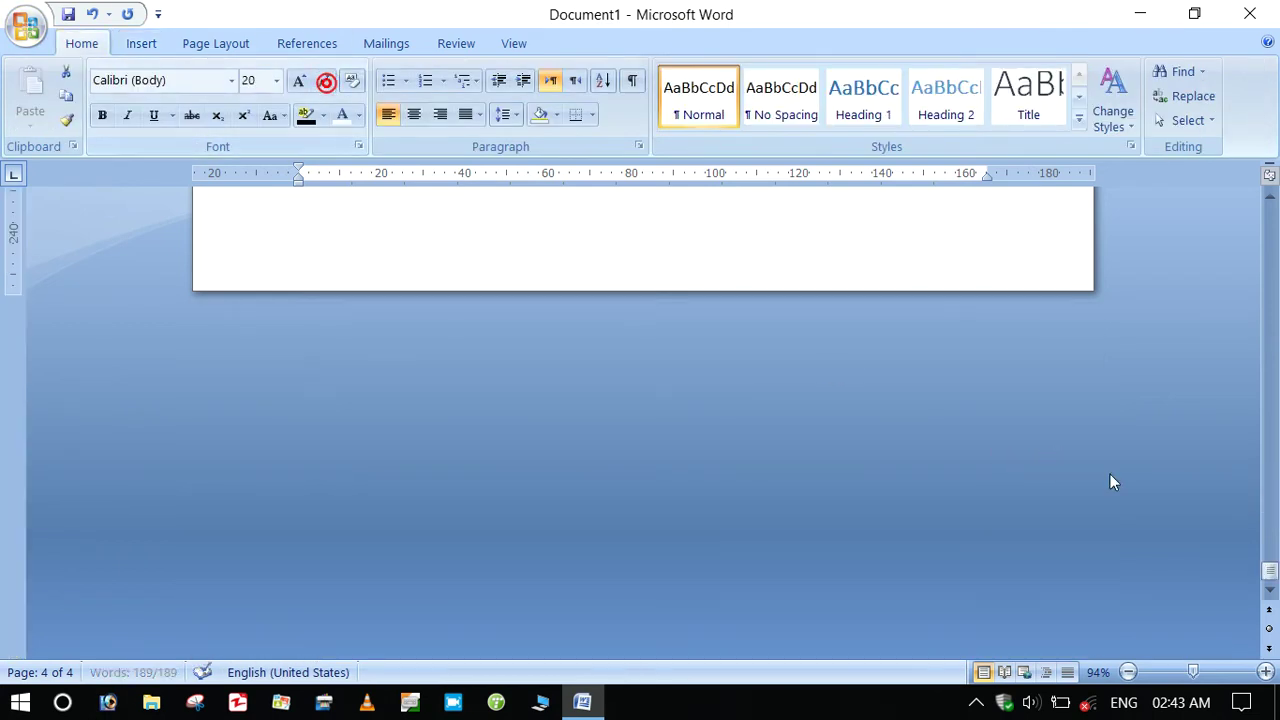
{"action": "left_click_drag", "start_coordinate": [1274, 585], "coordinate": [1274, 340]}
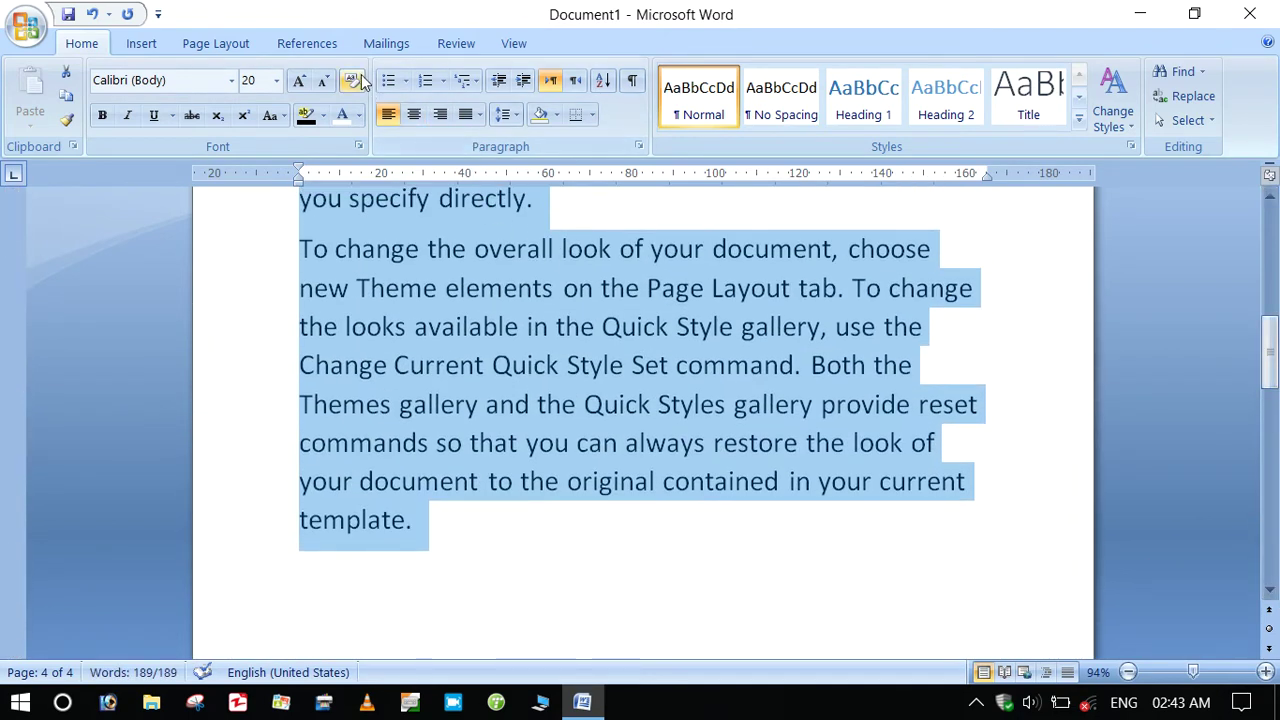
{"action": "left_click", "coordinate": [327, 81]}
{"action": "left_click", "coordinate": [328, 81]}
{"action": "left_click", "coordinate": [328, 81]}
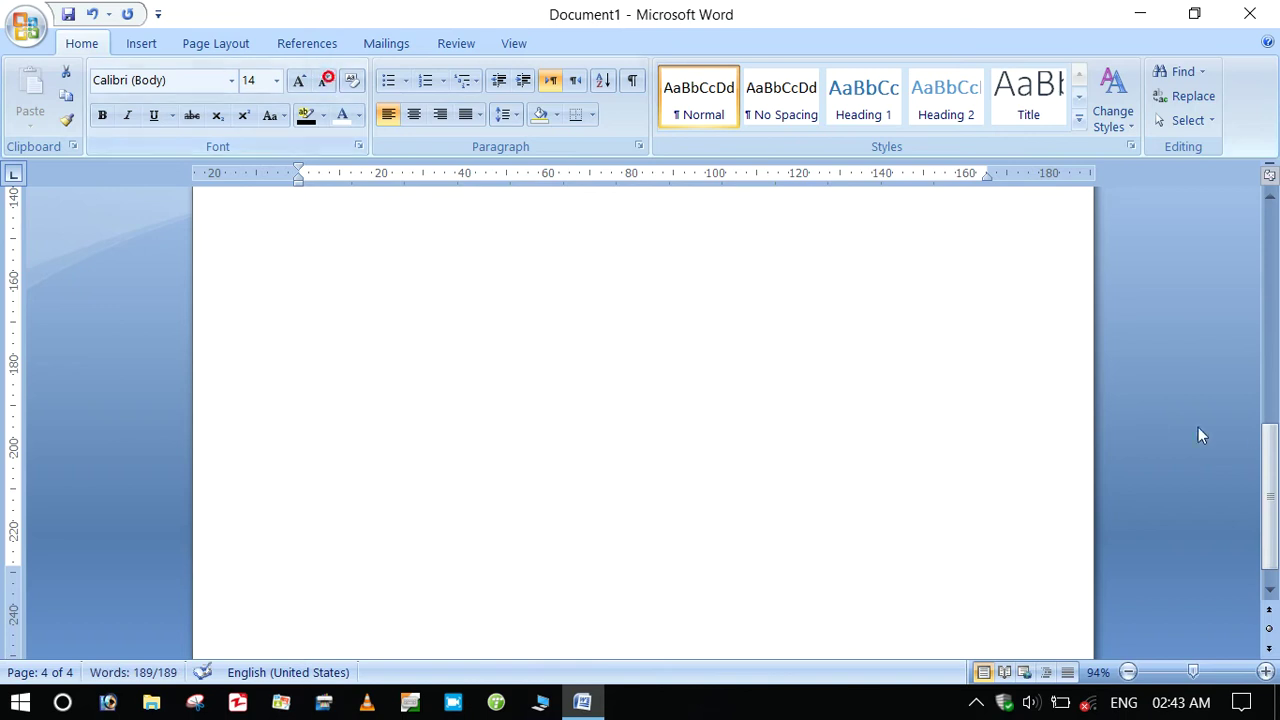
{"action": "left_click_drag", "start_coordinate": [1272, 500], "coordinate": [1276, 279]}
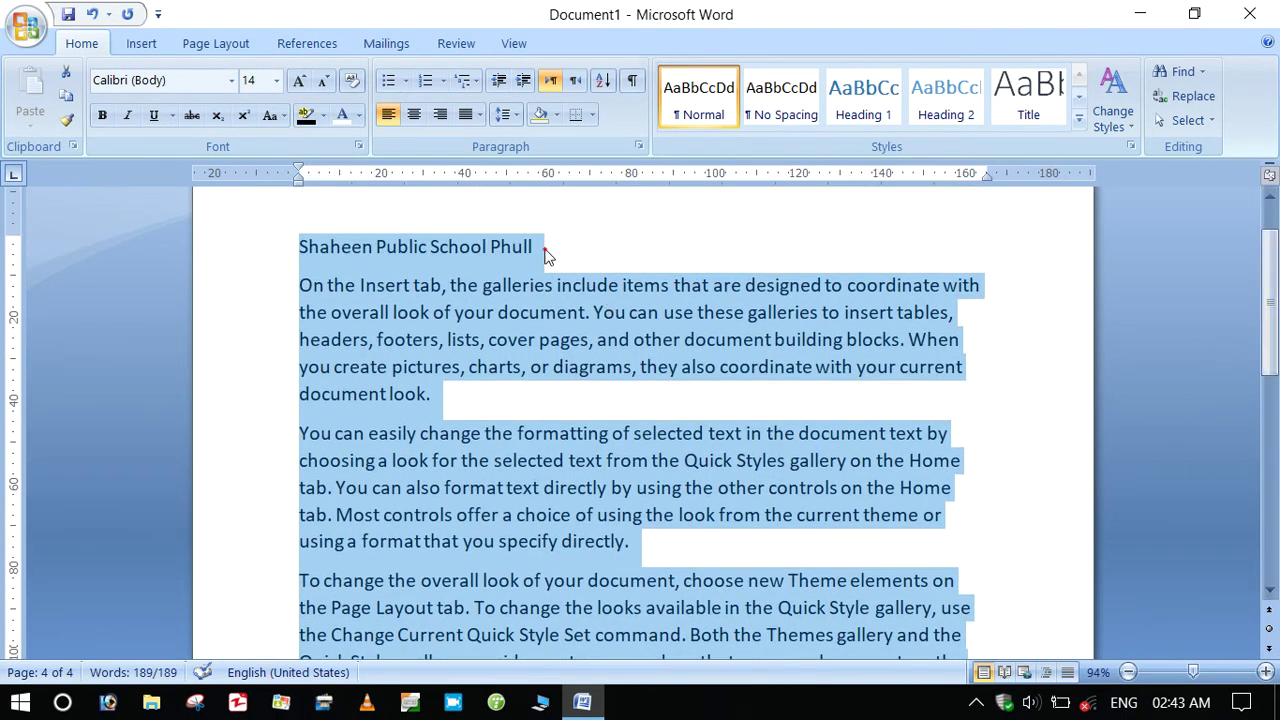
Step: Make the heading 24 pt, centered and bold
{"action": "left_click", "coordinate": [545, 252]}
{"action": "left_click_drag", "start_coordinate": [291, 244], "coordinate": [581, 245]}
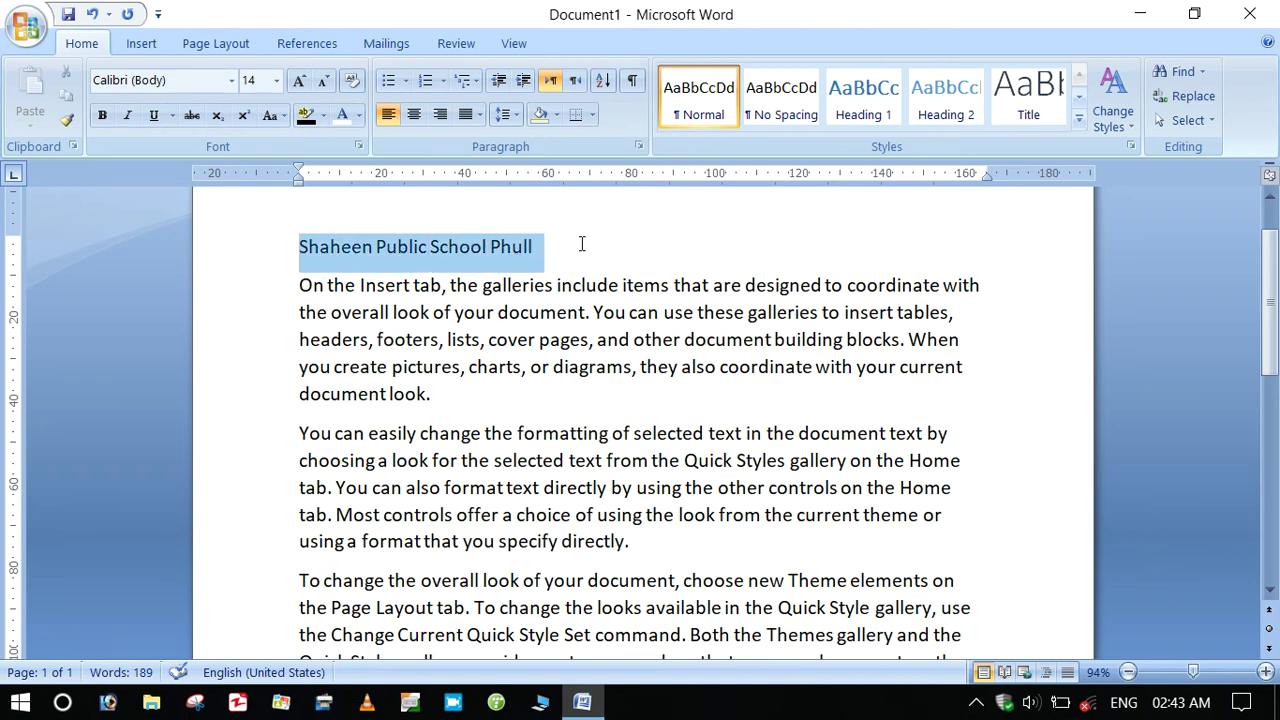
{"action": "left_click", "coordinate": [298, 85]}
{"action": "left_click", "coordinate": [298, 85]}
{"action": "left_click", "coordinate": [298, 85]}
{"action": "left_click", "coordinate": [298, 85]}
{"action": "left_click", "coordinate": [298, 85]}
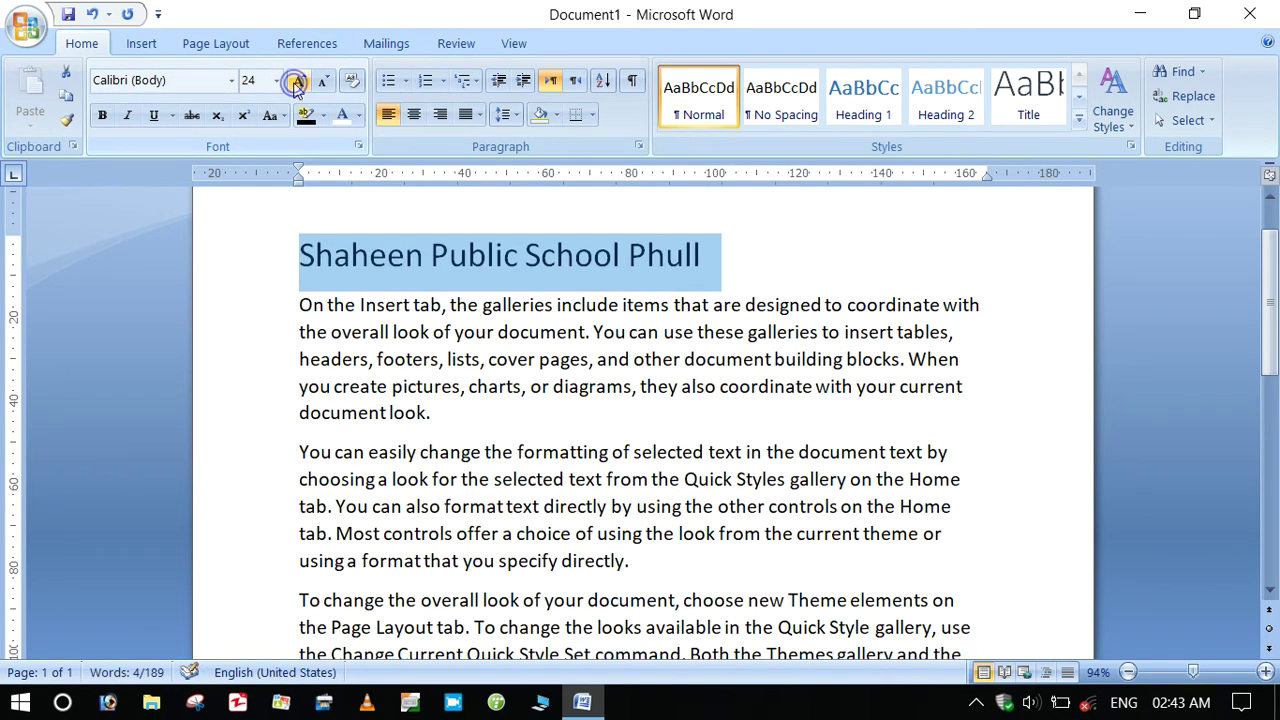
{"action": "left_click", "coordinate": [416, 116]}
{"action": "left_click", "coordinate": [858, 262]}
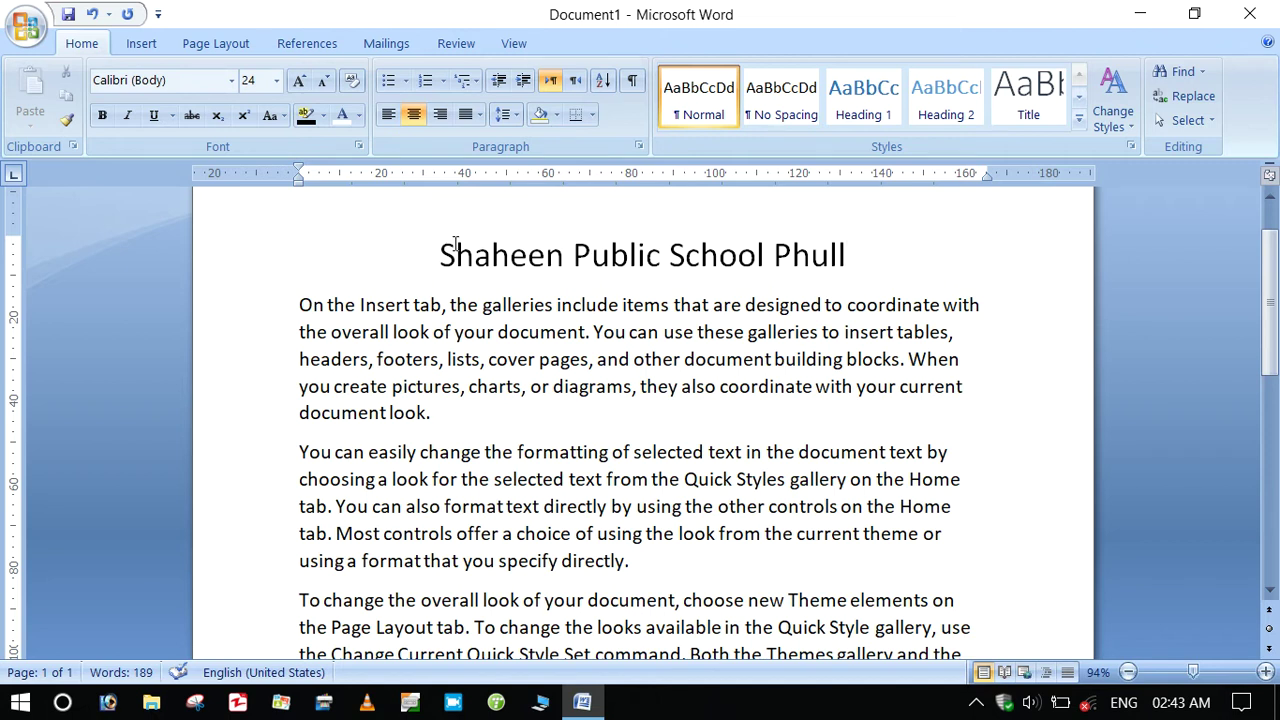
{"action": "left_click_drag", "start_coordinate": [424, 254], "coordinate": [896, 206]}
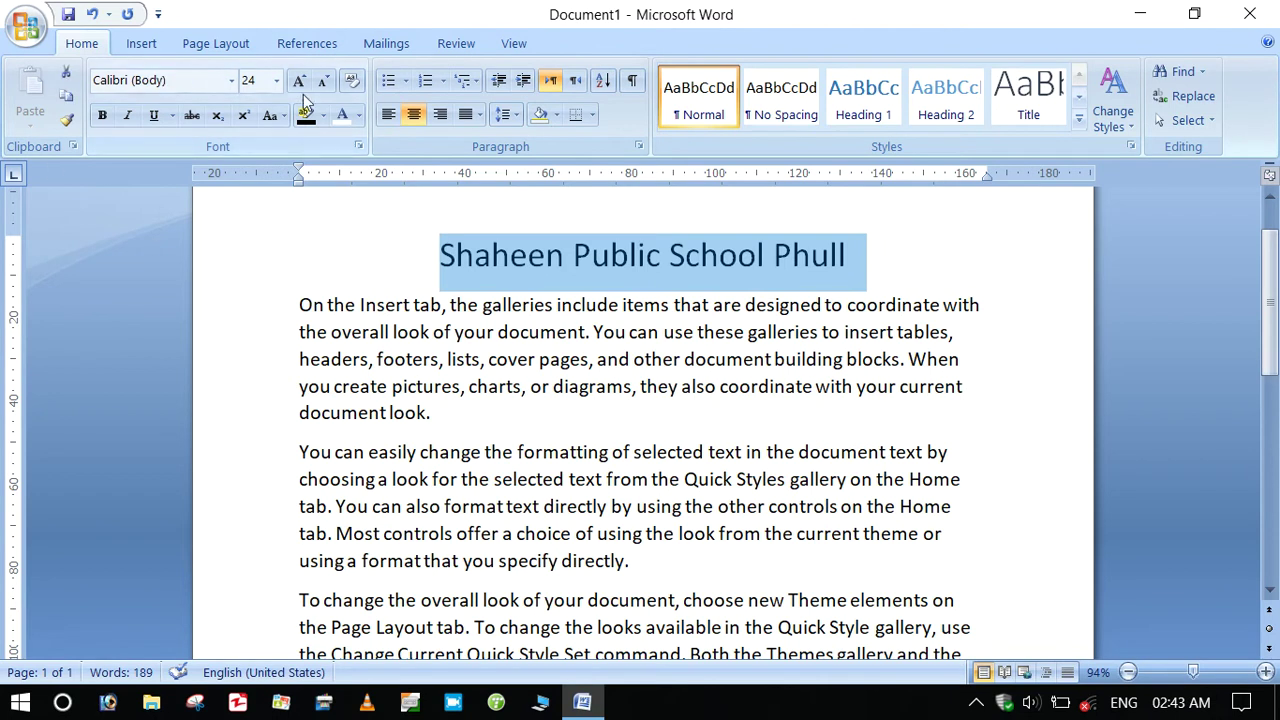
{"action": "left_click", "coordinate": [102, 116]}
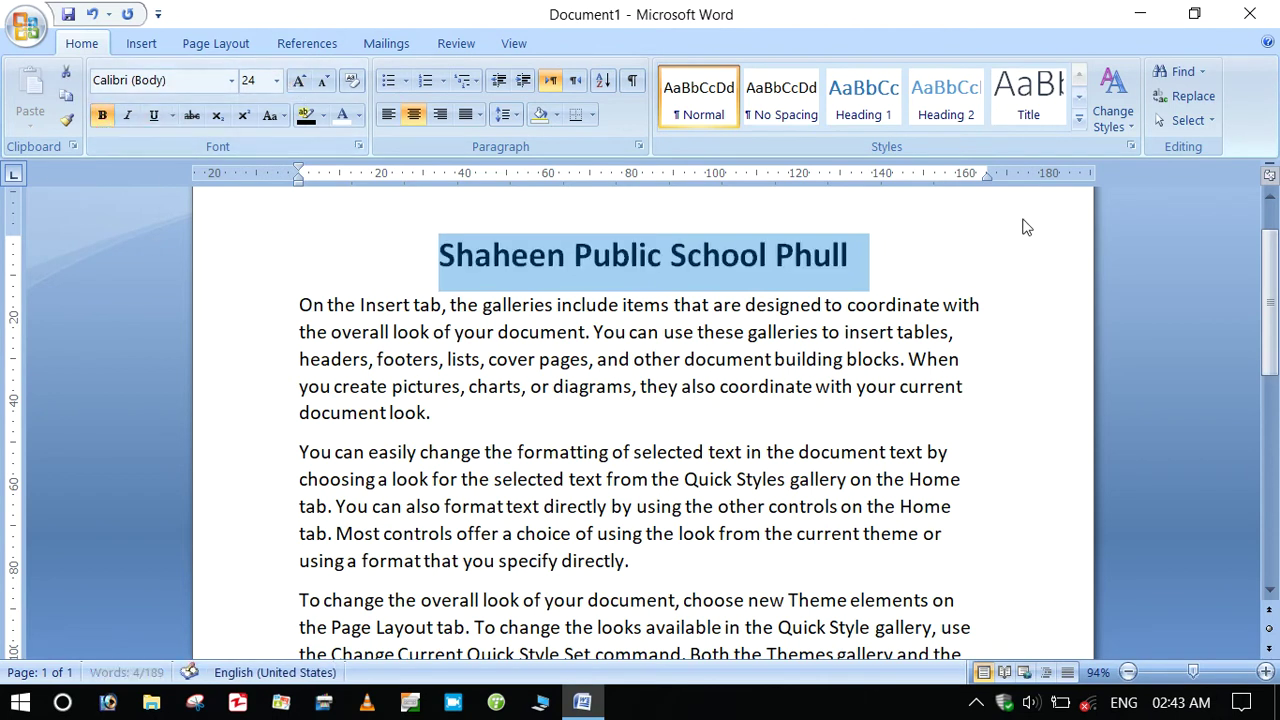
{"action": "left_click_drag", "start_coordinate": [1272, 334], "coordinate": [1273, 404]}
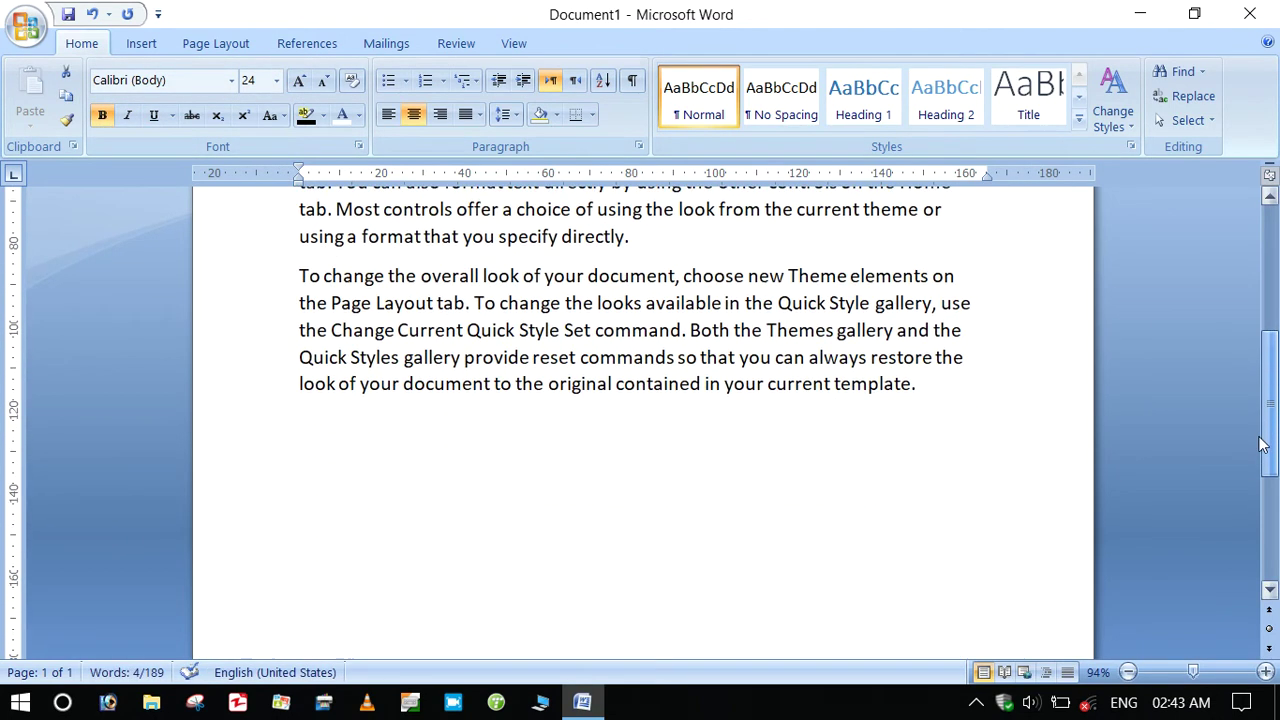
{"action": "left_click", "coordinate": [318, 423]}
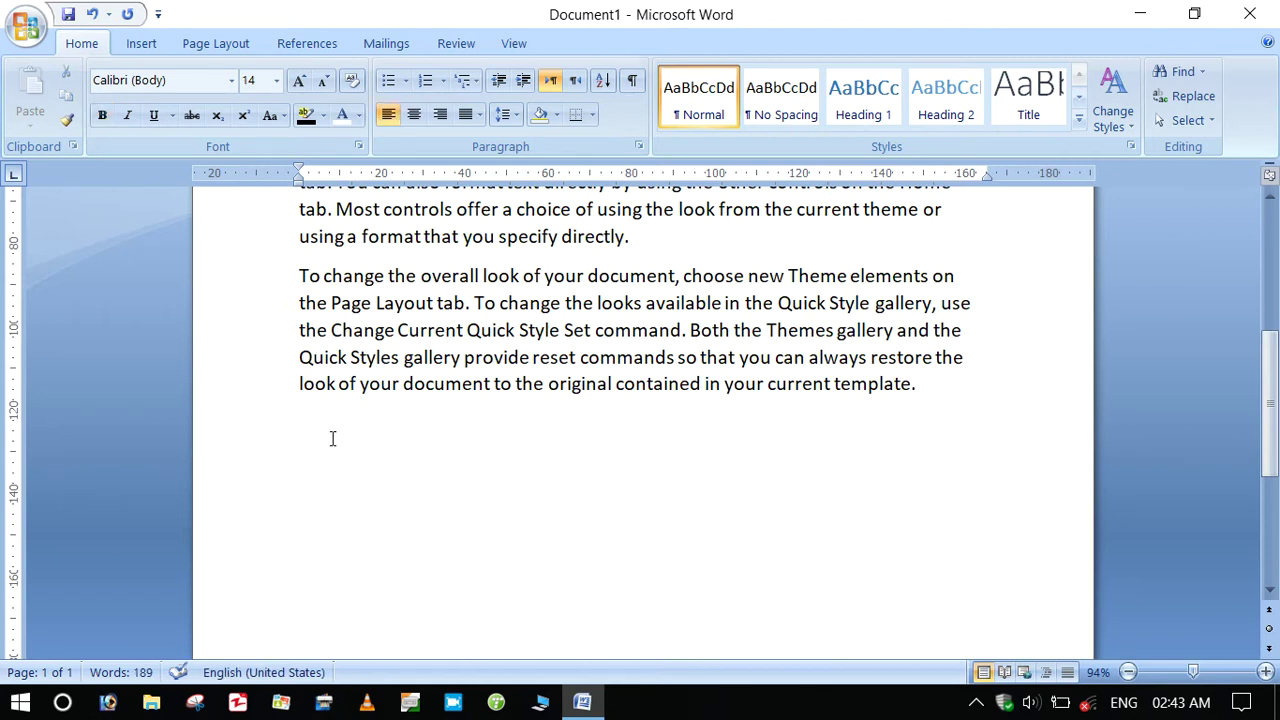
Step: Insert the Author document property on a new line below the sample paragraphs
{"action": "left_click", "coordinate": [139, 43]}
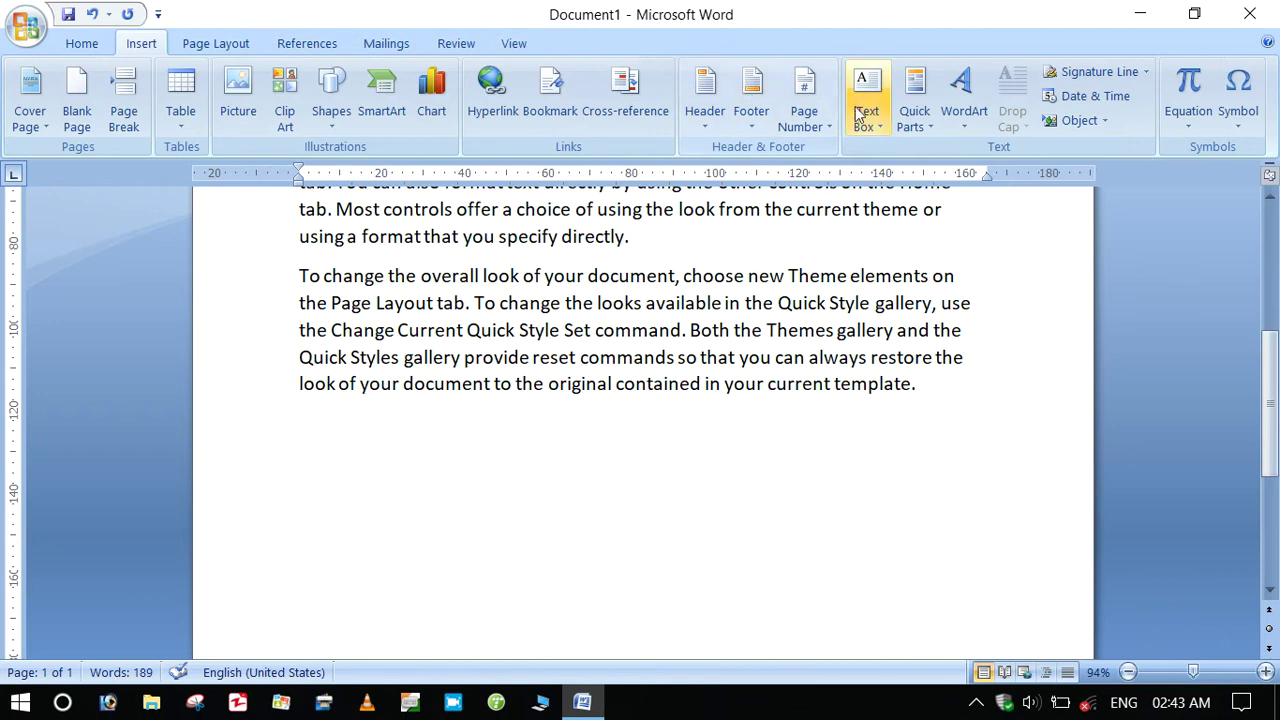
{"action": "left_click", "coordinate": [914, 108]}
{"action": "mouse_move", "coordinate": [982, 152]}
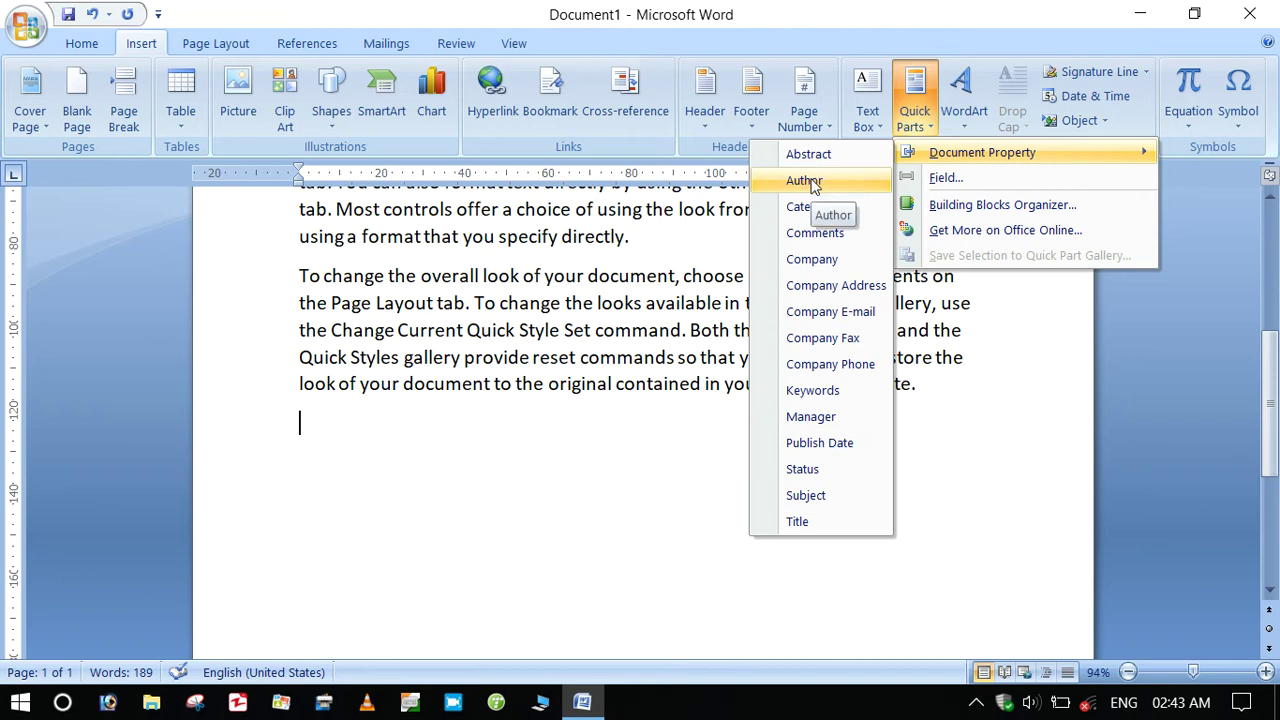
{"action": "left_click", "coordinate": [803, 181]}
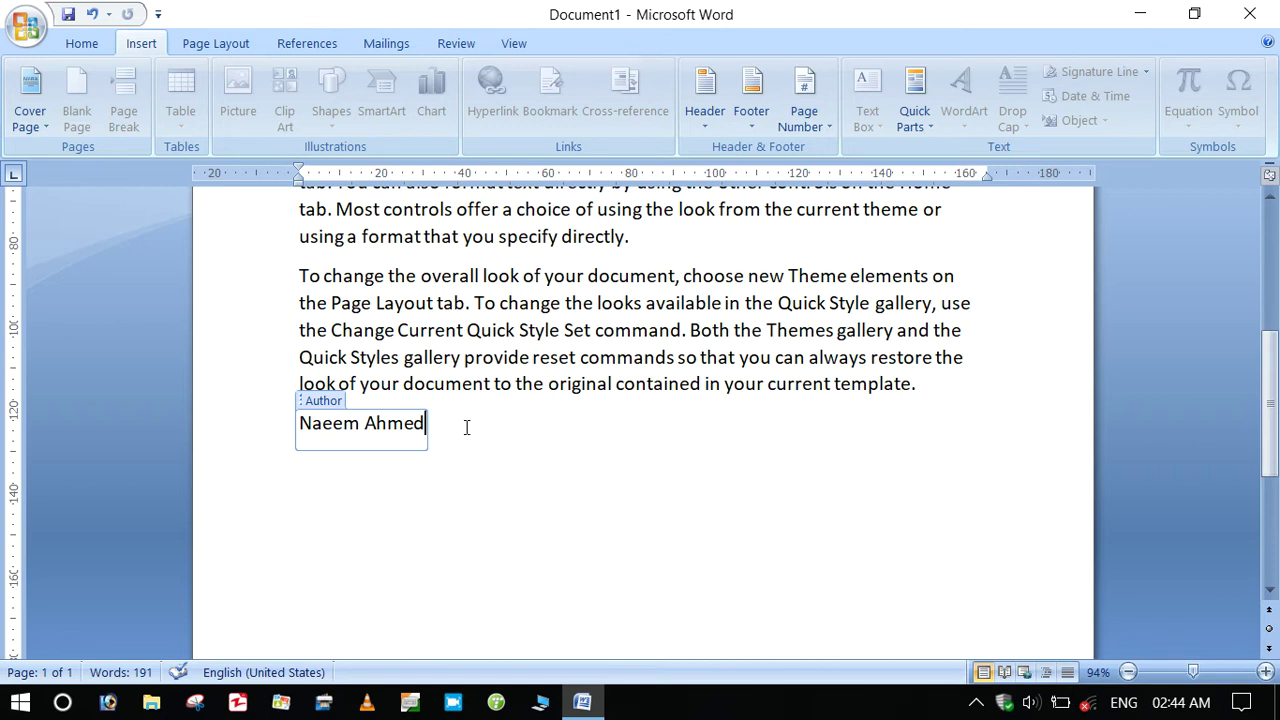
{"action": "left_click", "coordinate": [484, 440]}
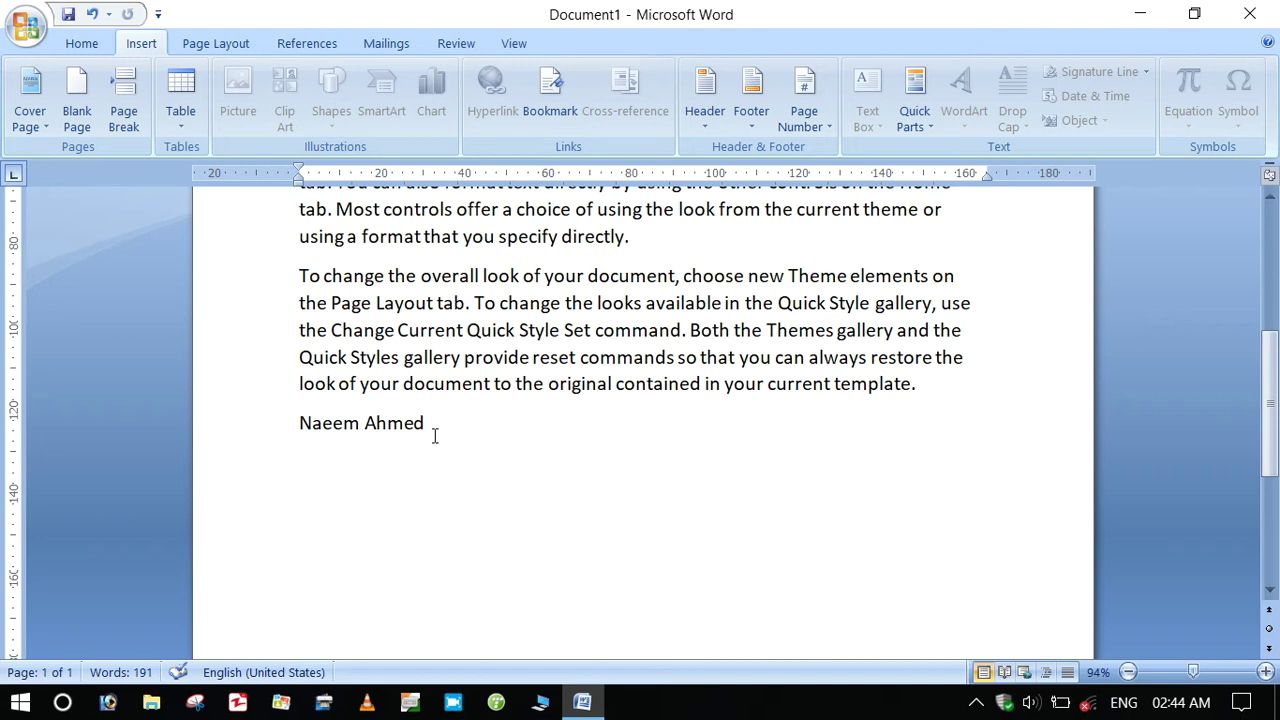
Step: Select the text from 'the Page Layout tab' to the end of the paragraph
{"action": "left_click", "coordinate": [914, 100]}
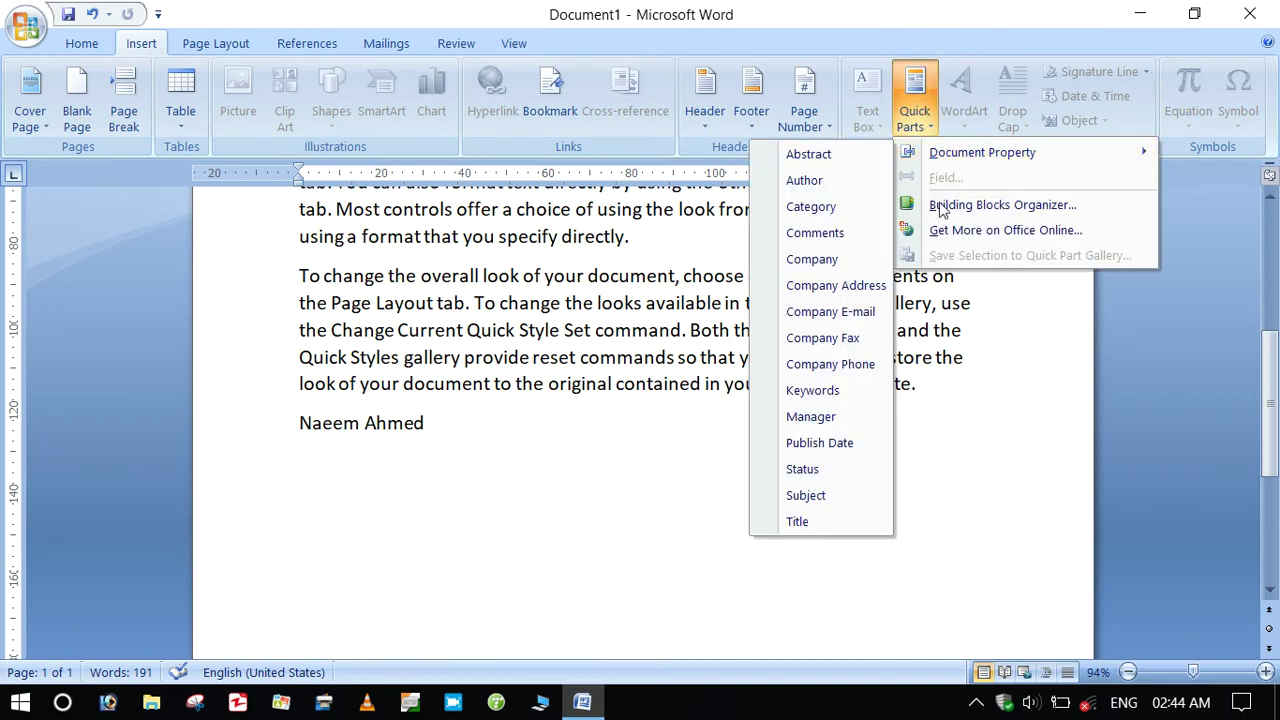
{"action": "left_click", "coordinate": [654, 523]}
{"action": "mouse_move", "coordinate": [931, 388]}
{"action": "left_mouse_down"}
{"action": "mouse_move", "coordinate": [553, 384]}
{"action": "mouse_move", "coordinate": [257, 314]}
{"action": "left_mouse_up"}
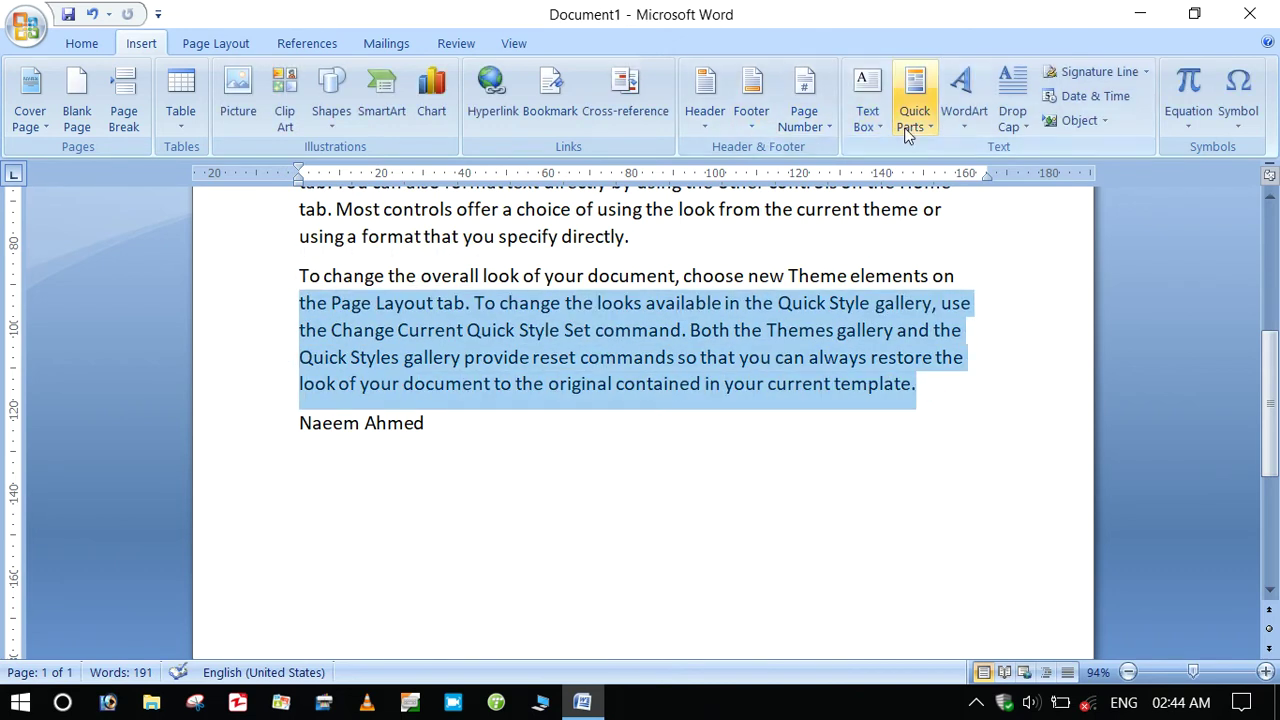
{"action": "left_click", "coordinate": [910, 125]}
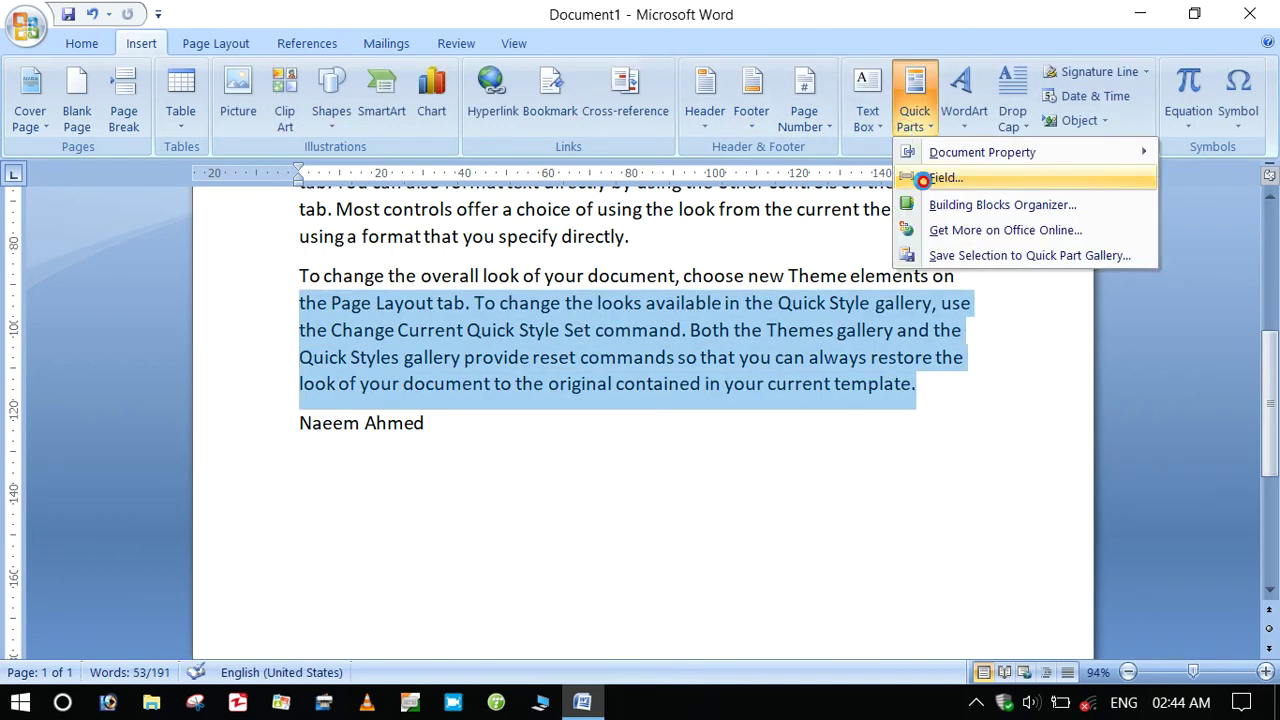
{"action": "left_click", "coordinate": [925, 181]}
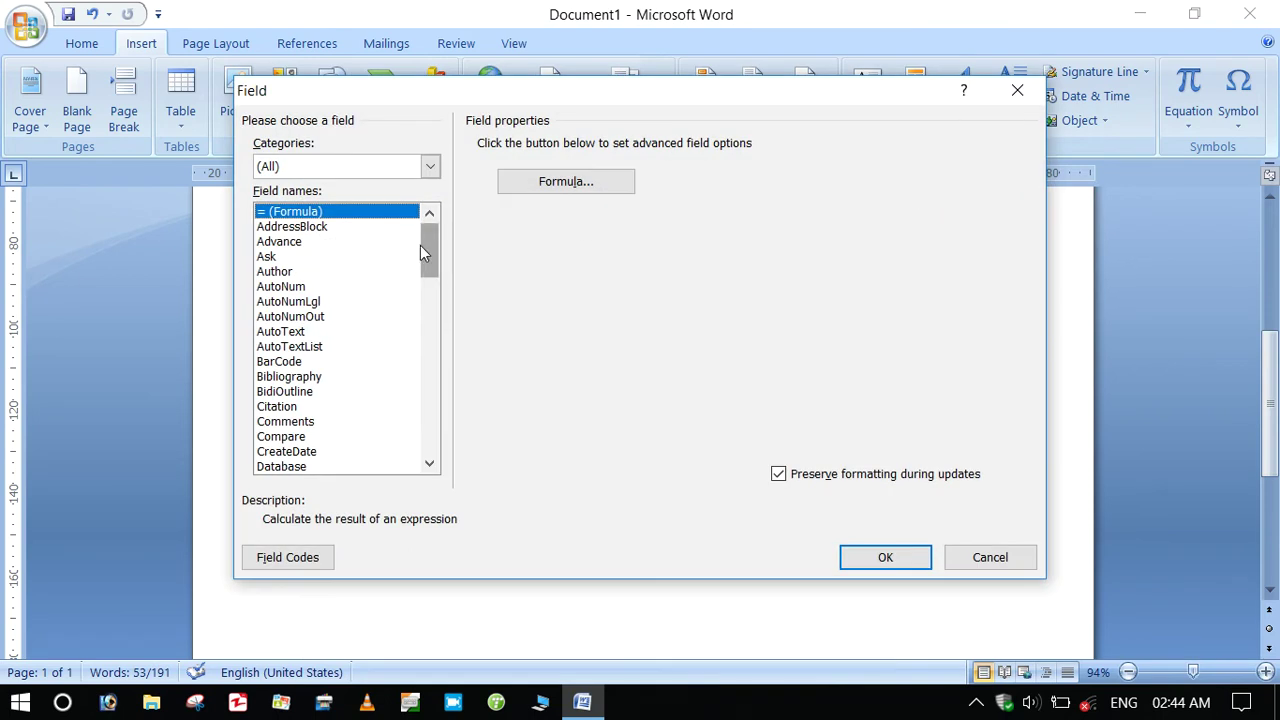
{"action": "mouse_move", "coordinate": [420, 245]}
{"action": "left_mouse_down"}
{"action": "mouse_move", "coordinate": [426, 275]}
{"action": "mouse_move", "coordinate": [426, 210]}
{"action": "left_mouse_up"}
{"action": "left_click", "coordinate": [431, 460]}
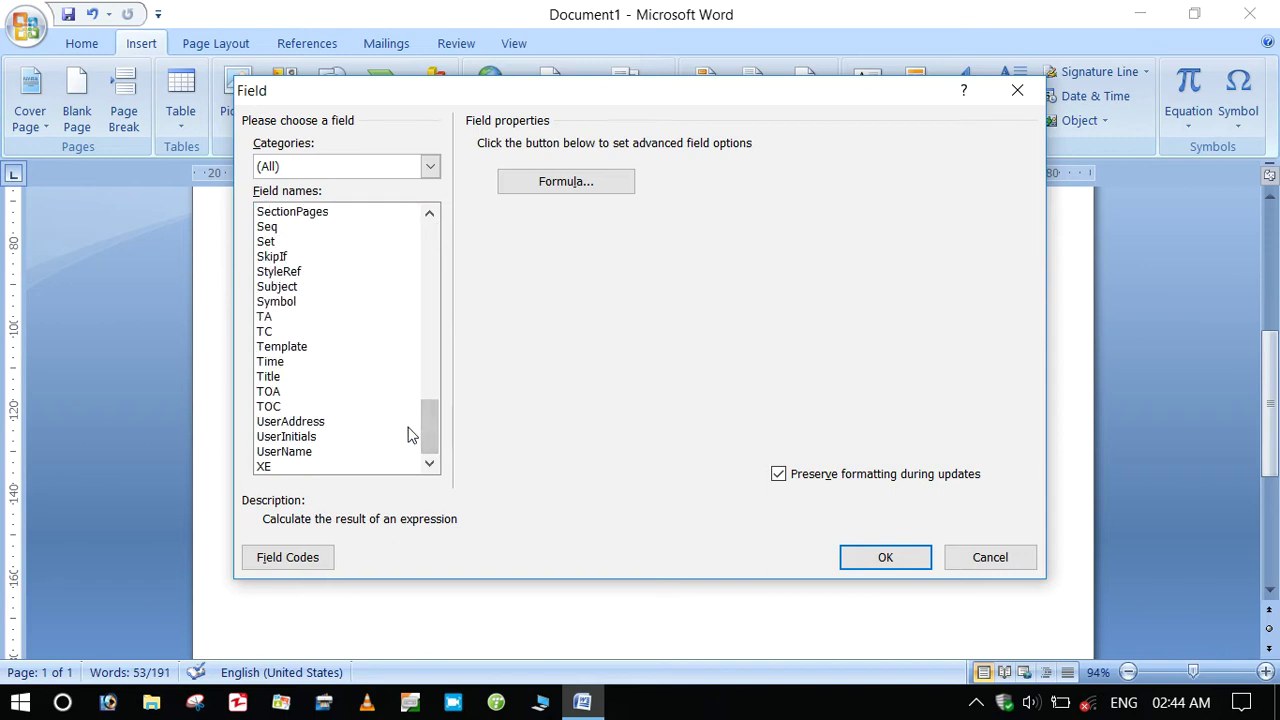
{"action": "mouse_move", "coordinate": [428, 452]}
{"action": "left_mouse_down"}
{"action": "mouse_move", "coordinate": [437, 233]}
{"action": "mouse_move", "coordinate": [446, 288]}
{"action": "left_mouse_up"}
{"action": "left_click_drag", "start_coordinate": [446, 309], "coordinate": [476, 419]}
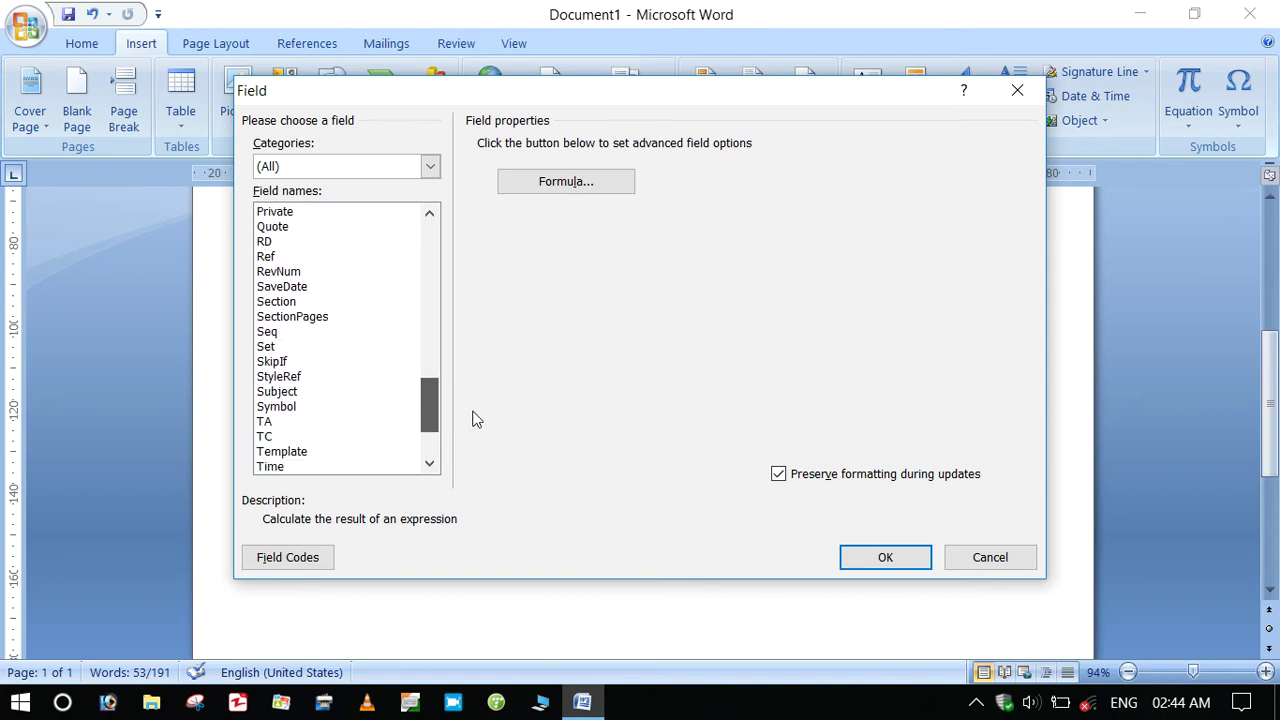
{"action": "left_click", "coordinate": [1017, 90]}
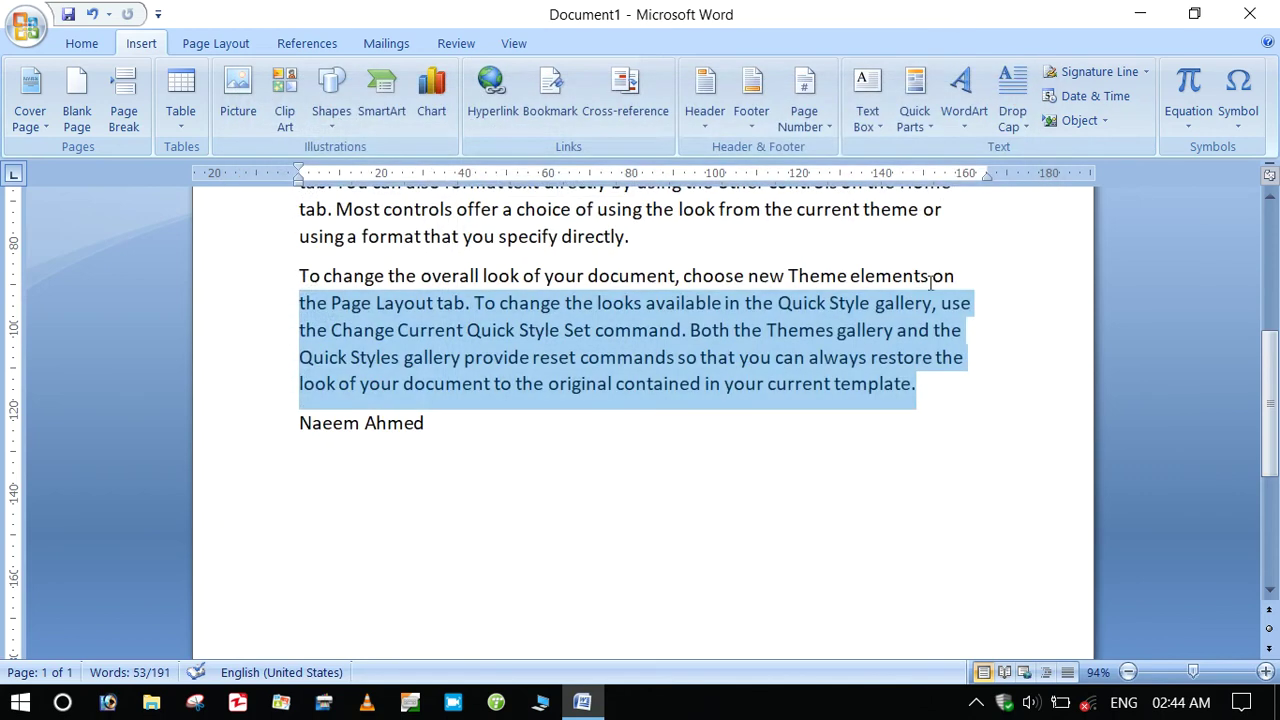
Step: Replace the selection with a Date field formatted 'Thursday, September 30, 2021'
{"action": "left_click", "coordinate": [928, 120]}
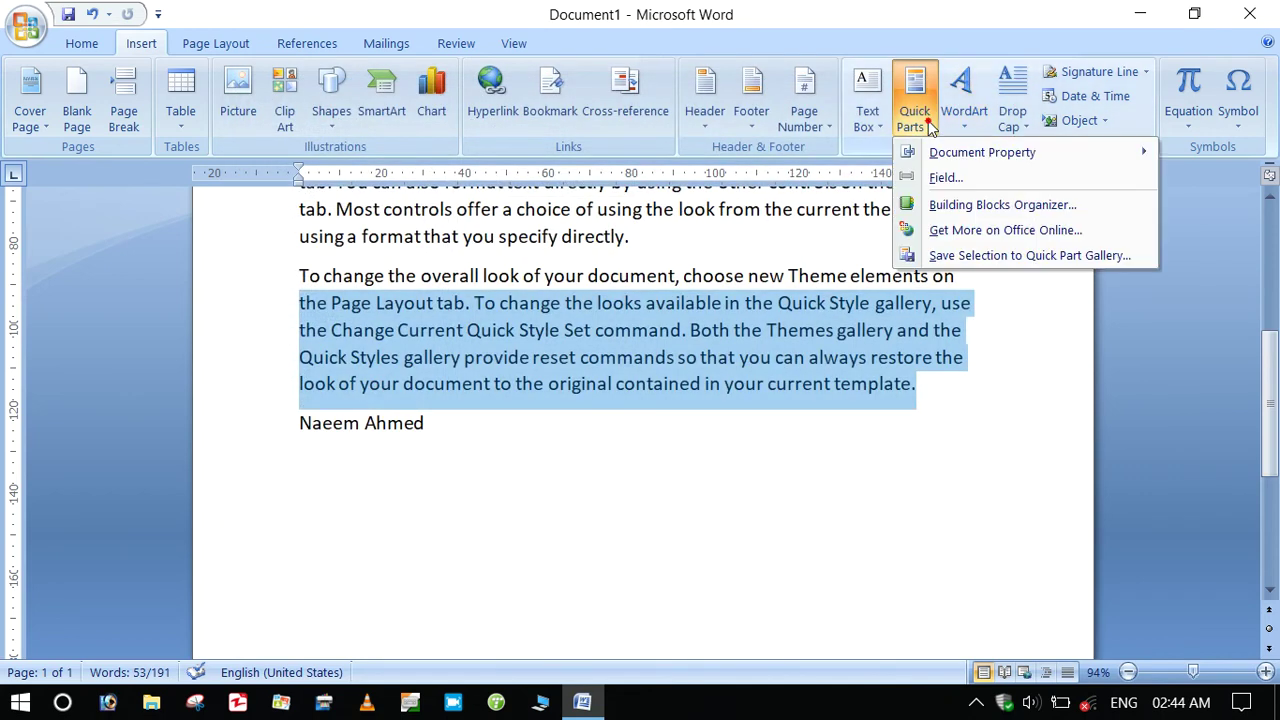
{"action": "left_click", "coordinate": [948, 177]}
{"action": "left_click", "coordinate": [439, 241]}
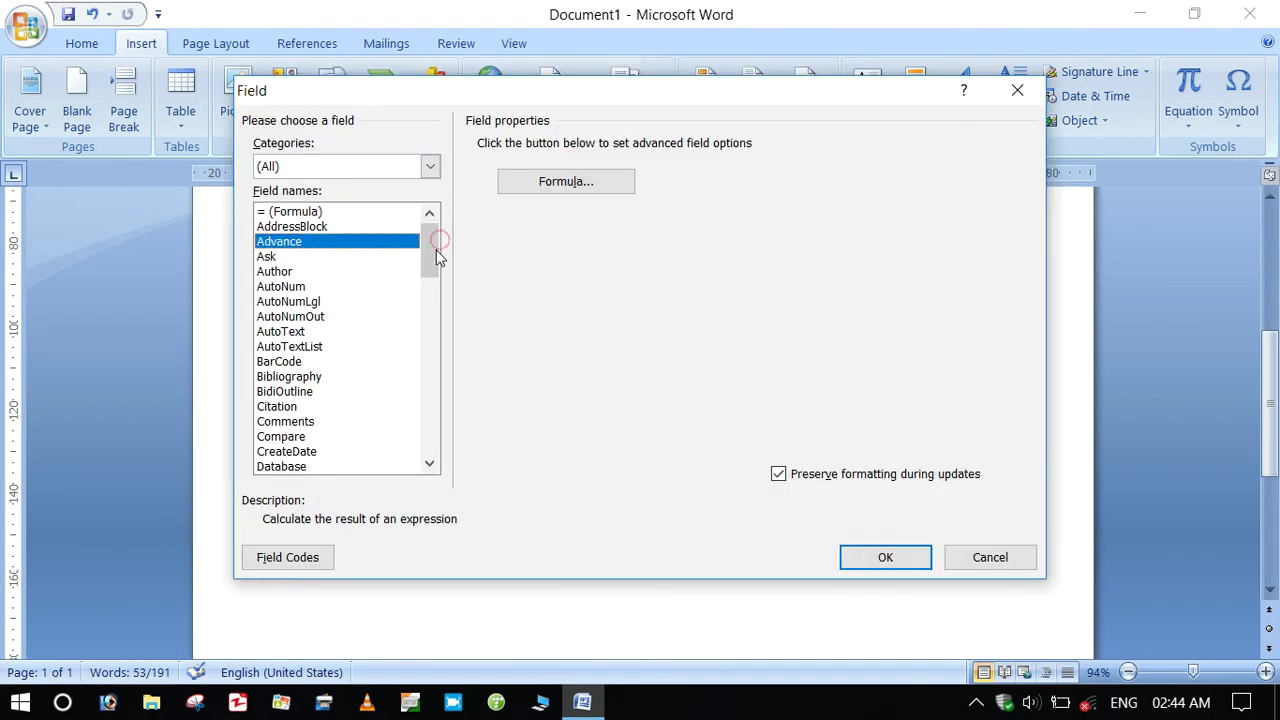
{"action": "left_click", "coordinate": [428, 463]}
{"action": "left_click", "coordinate": [428, 463]}
{"action": "left_click", "coordinate": [428, 463]}
{"action": "left_click", "coordinate": [428, 463]}
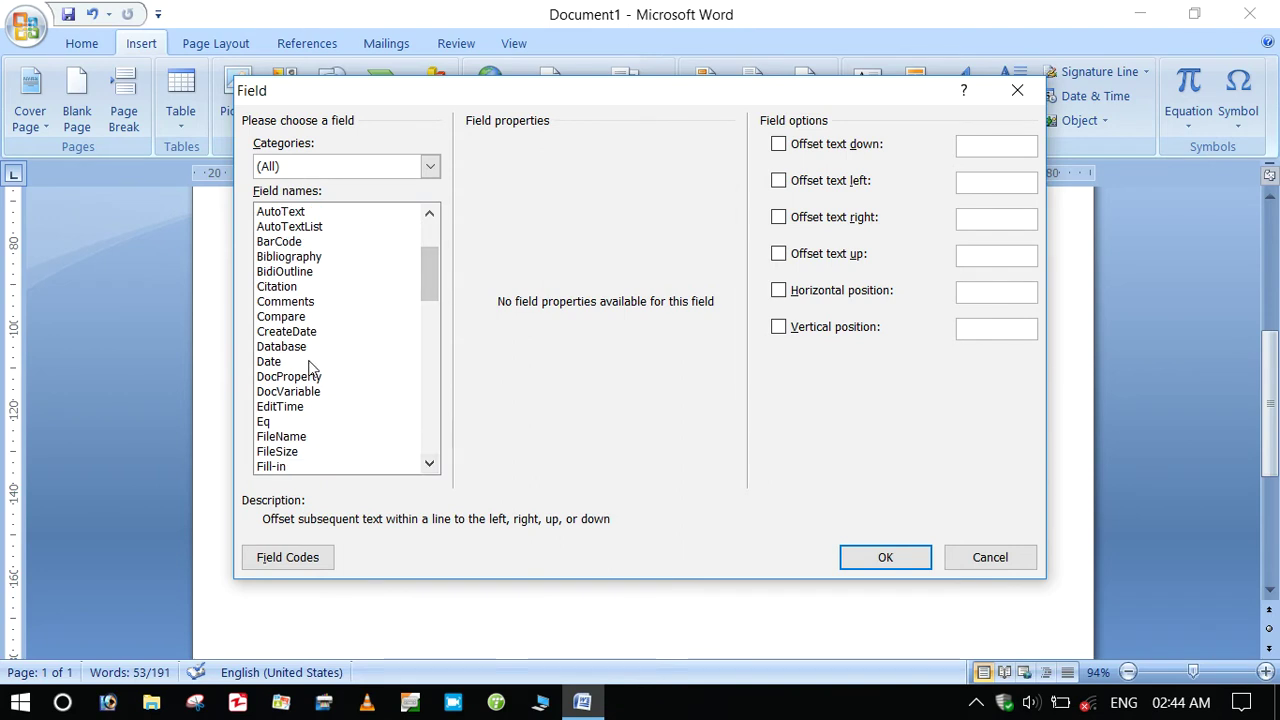
{"action": "left_click", "coordinate": [276, 363]}
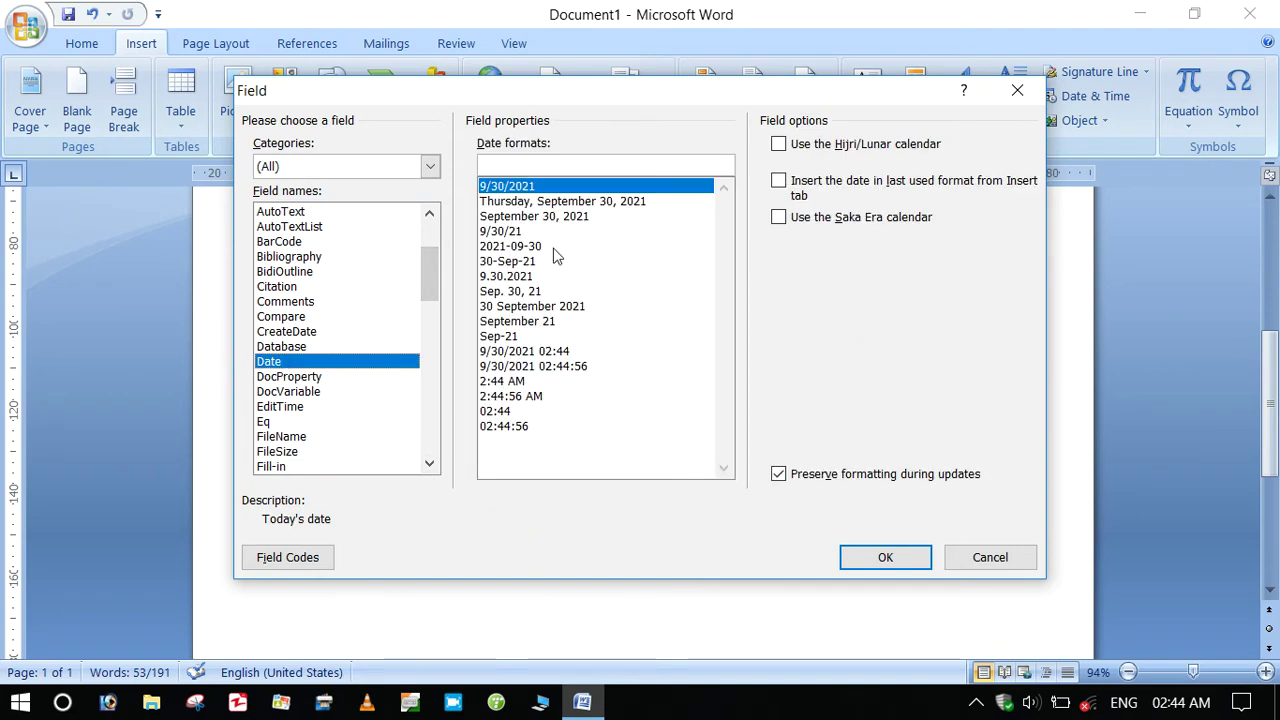
{"action": "left_click", "coordinate": [529, 203]}
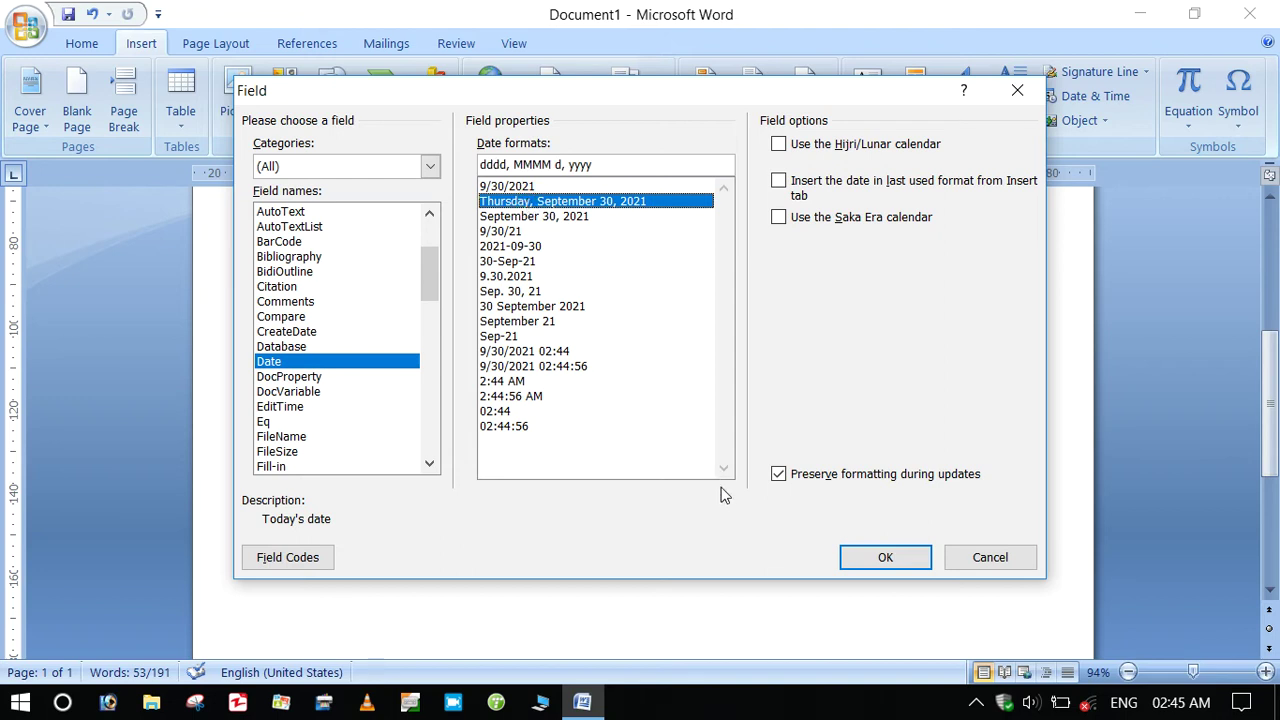
{"action": "left_click", "coordinate": [886, 559]}
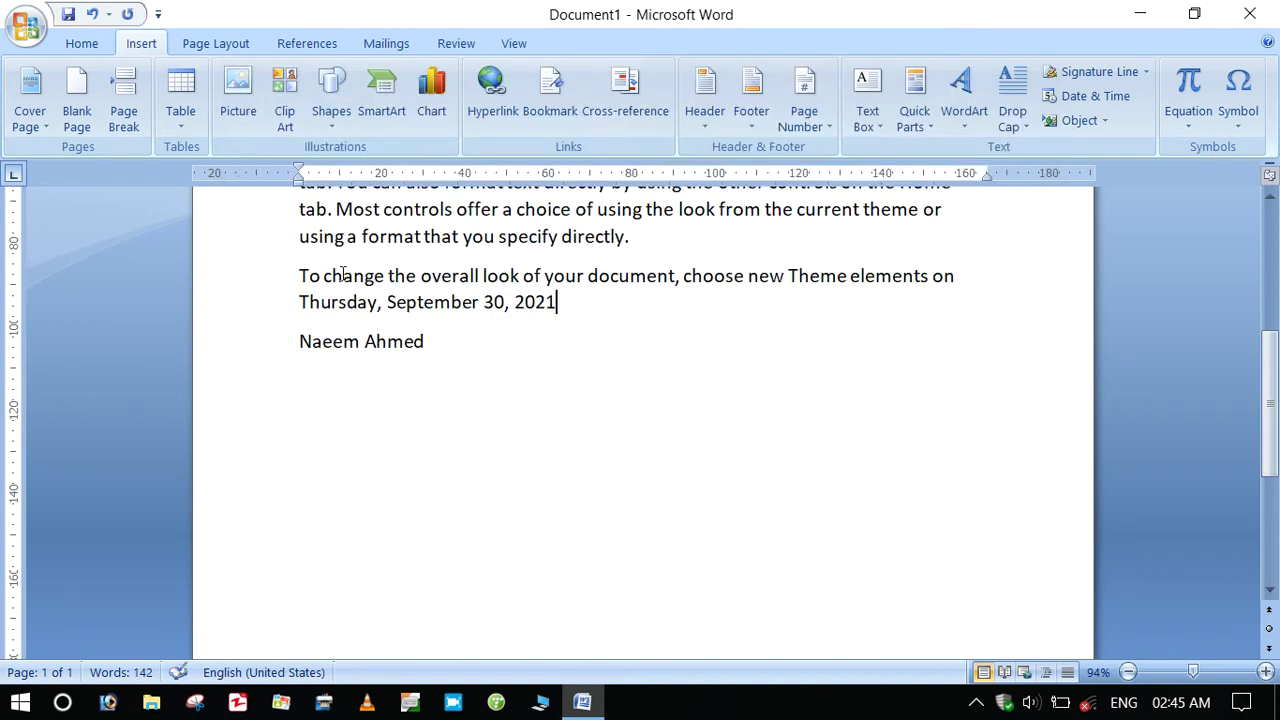
{"action": "left_click", "coordinate": [470, 322]}
Step: Delete the long date line and move the cursor below the author name
{"action": "key", "text": "End"}
{"action": "mouse_move", "coordinate": [297, 302]}
{"action": "left_mouse_down"}
{"action": "mouse_move", "coordinate": [615, 320]}
{"action": "mouse_move", "coordinate": [368, 350]}
{"action": "left_mouse_up"}
{"action": "key", "text": "Delete"}
{"action": "left_click", "coordinate": [368, 350]}
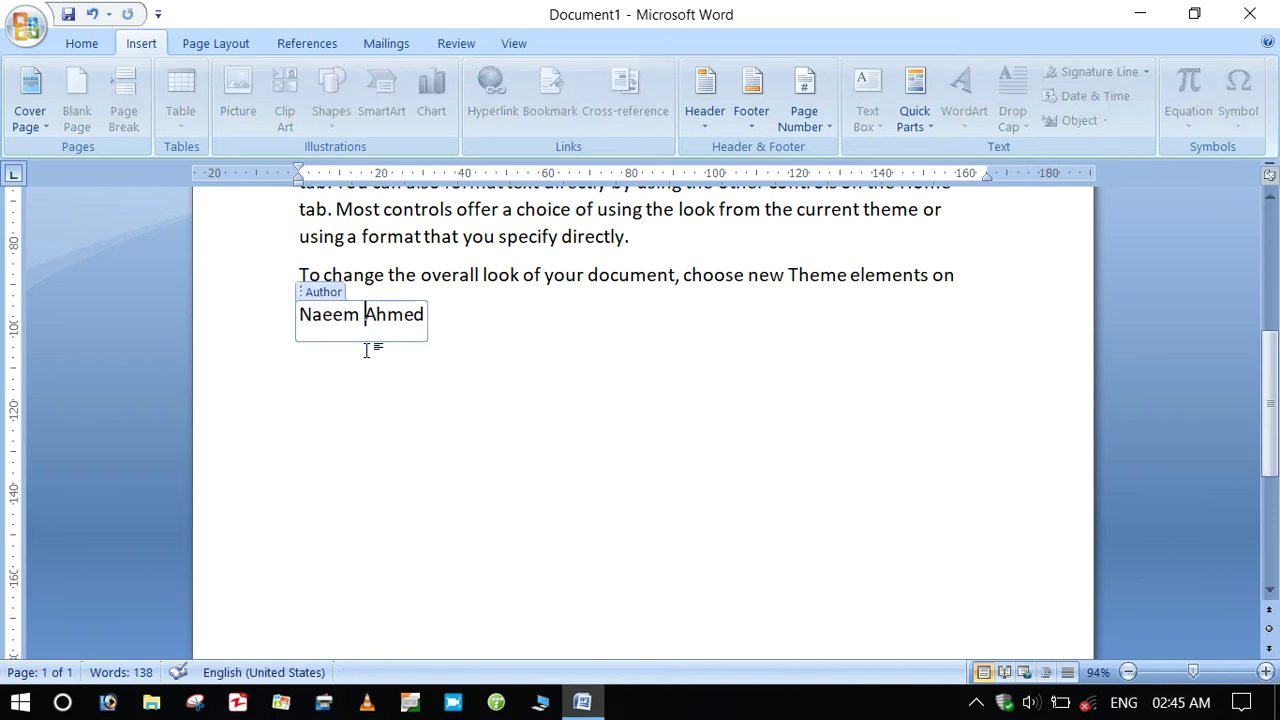
{"action": "left_click", "coordinate": [345, 407]}
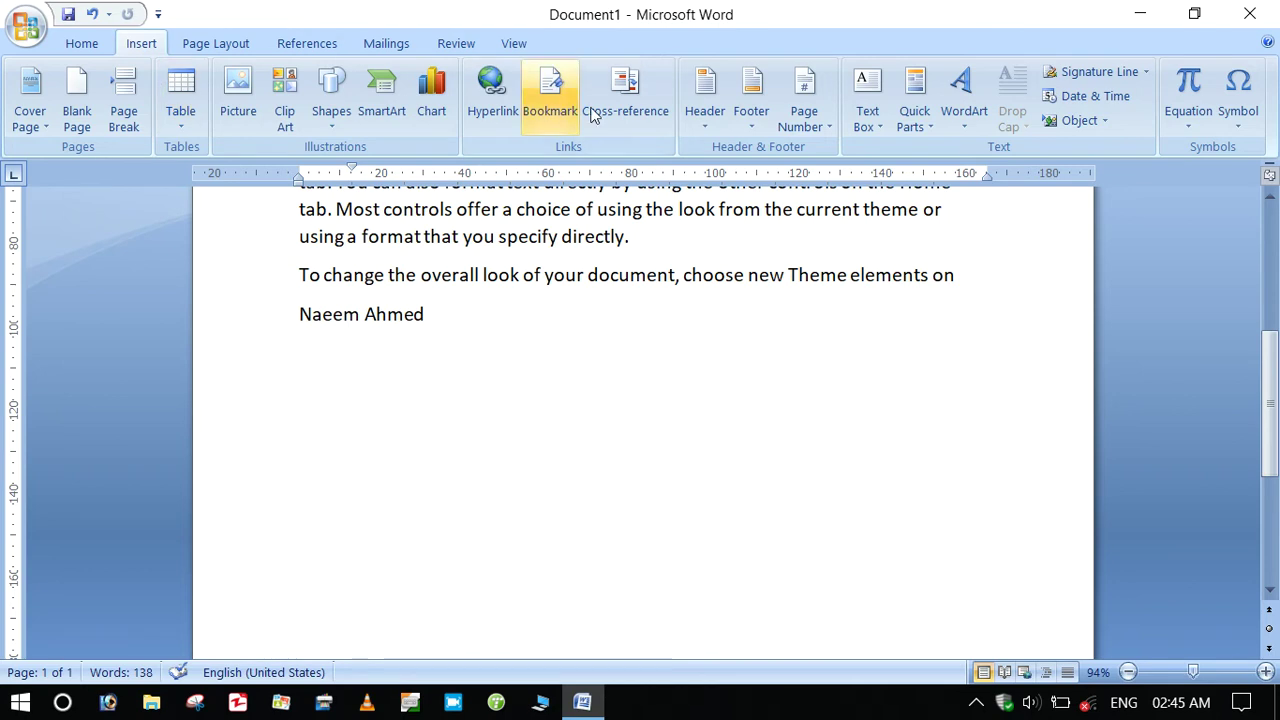
Step: Insert a Date field in the default 9/30/2021 format
{"action": "left_click", "coordinate": [906, 126]}
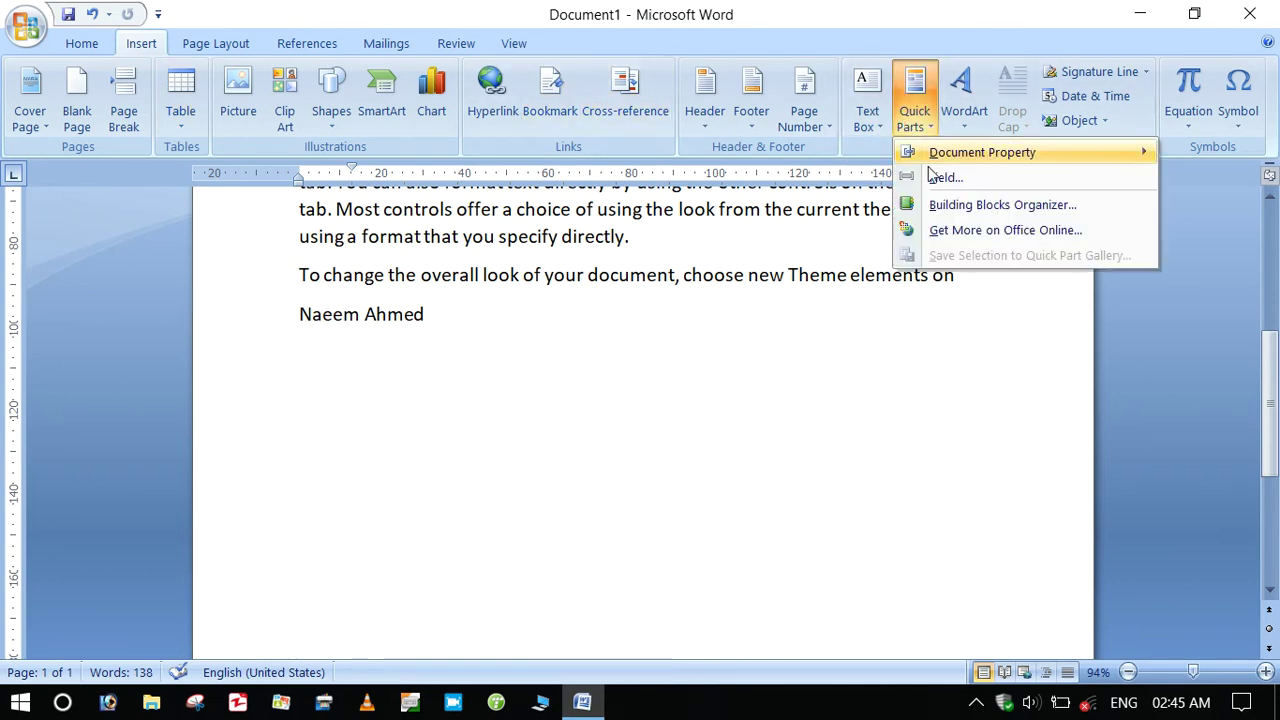
{"action": "left_click", "coordinate": [935, 177]}
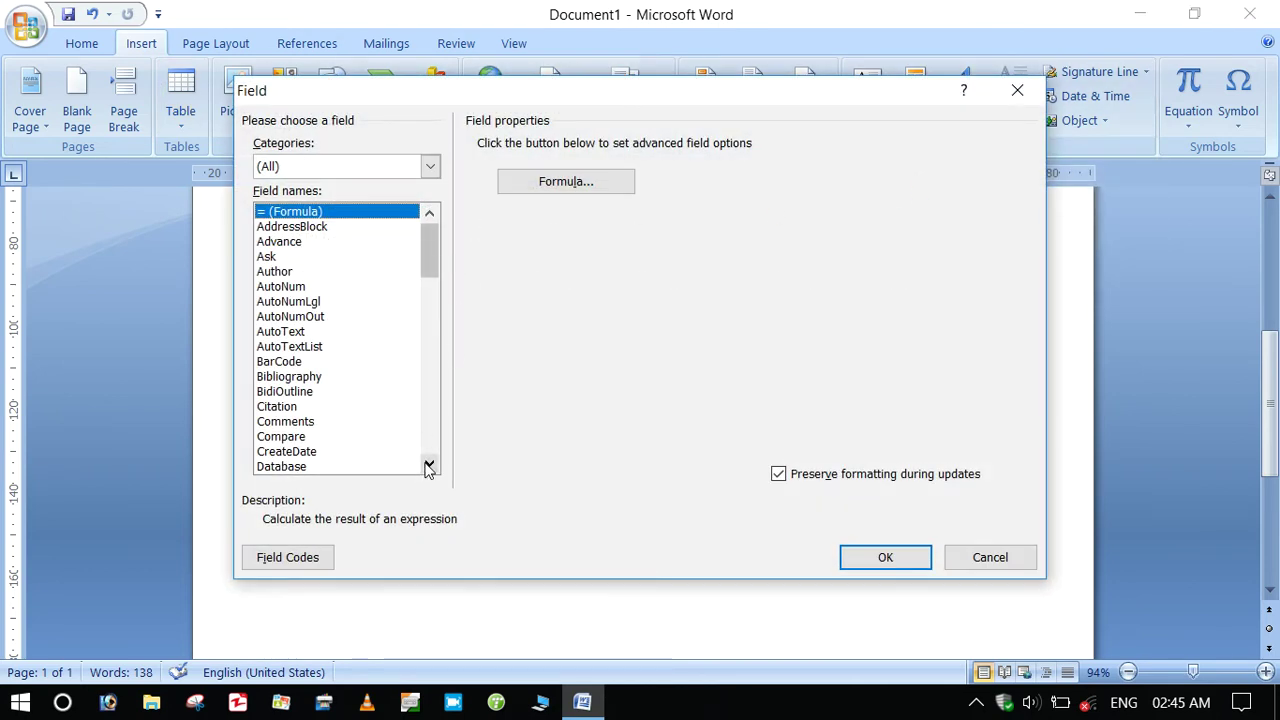
{"action": "left_click", "coordinate": [428, 465]}
{"action": "left_click", "coordinate": [428, 465]}
{"action": "left_click", "coordinate": [429, 462]}
{"action": "left_click", "coordinate": [429, 462]}
{"action": "left_click", "coordinate": [270, 410]}
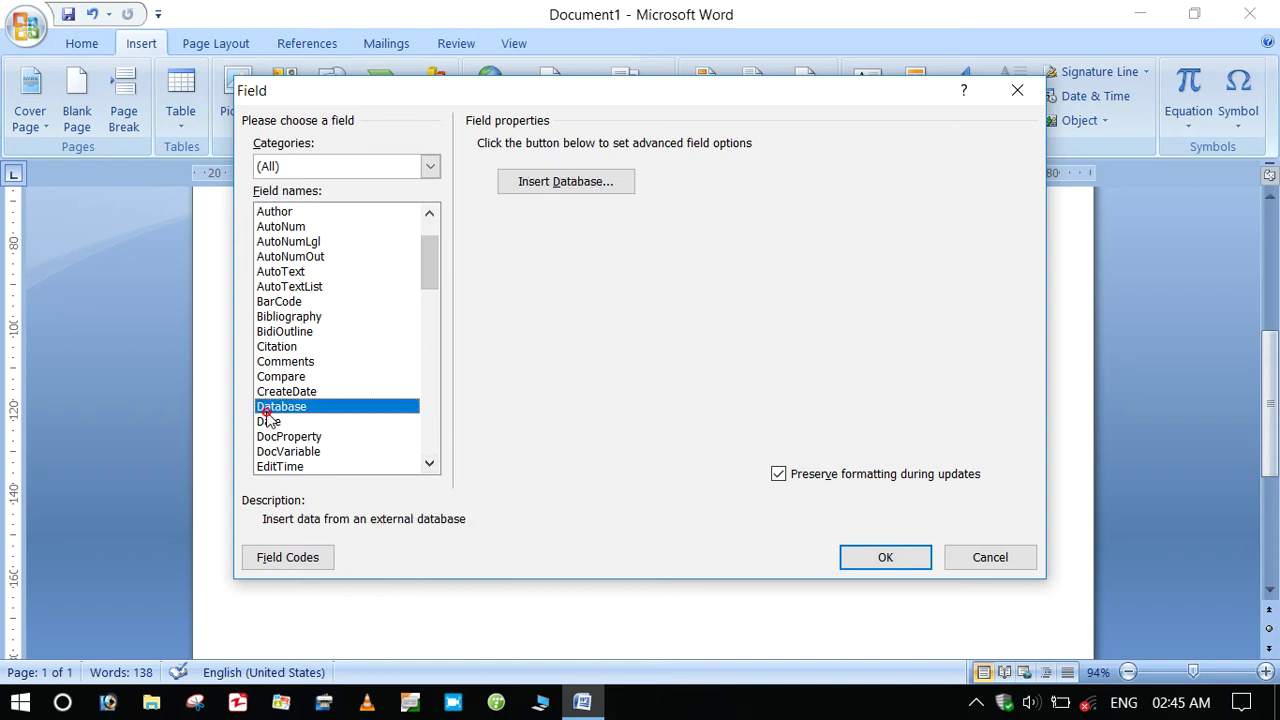
{"action": "left_click", "coordinate": [268, 421]}
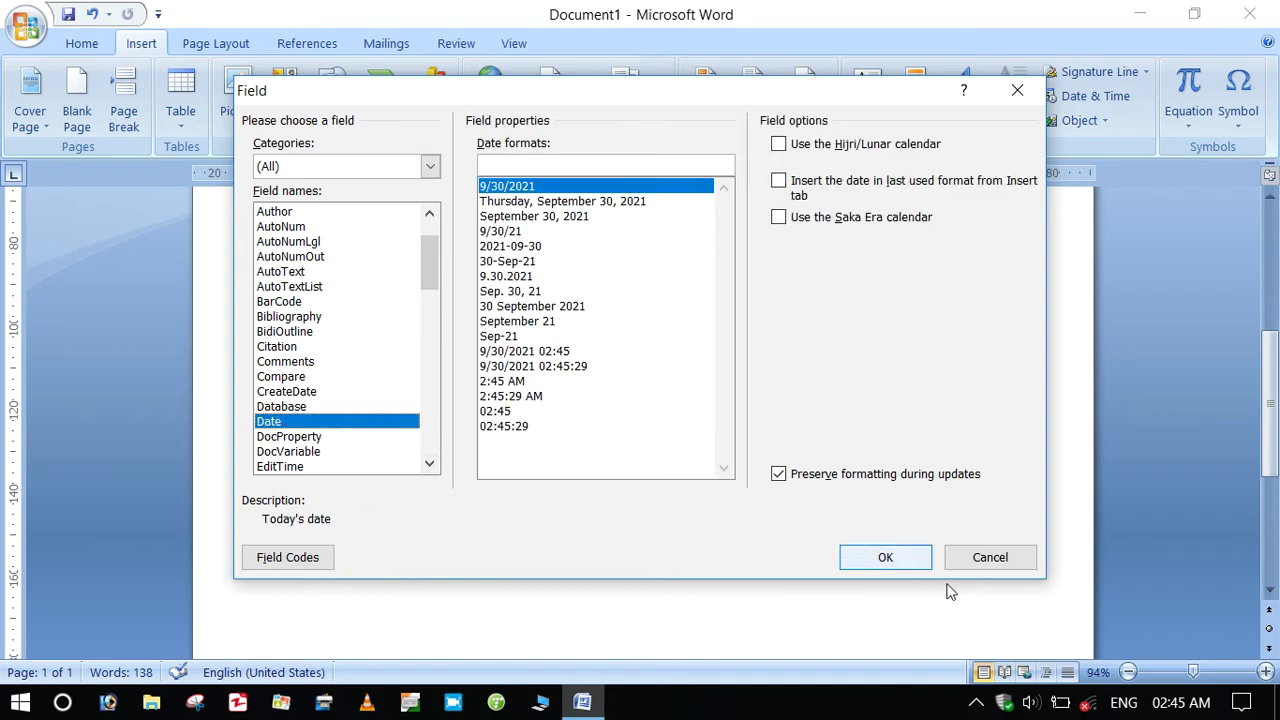
{"action": "left_click", "coordinate": [886, 558]}
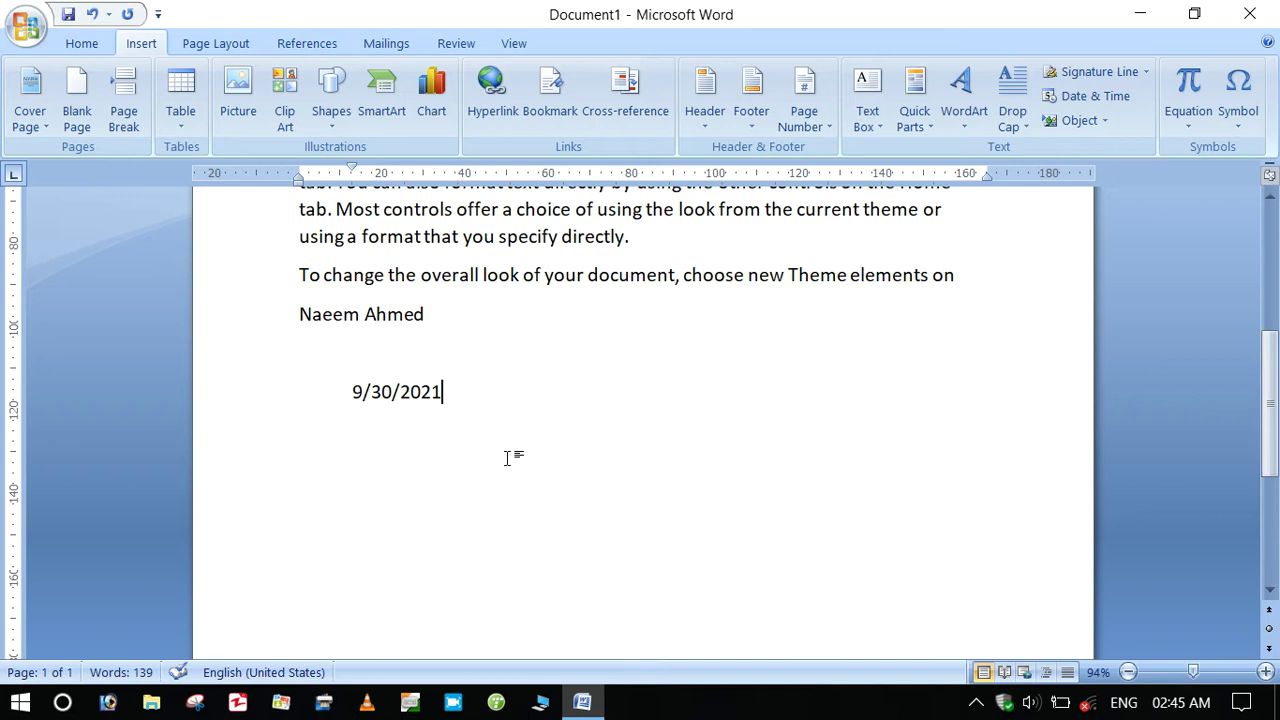
{"action": "left_click", "coordinate": [914, 115]}
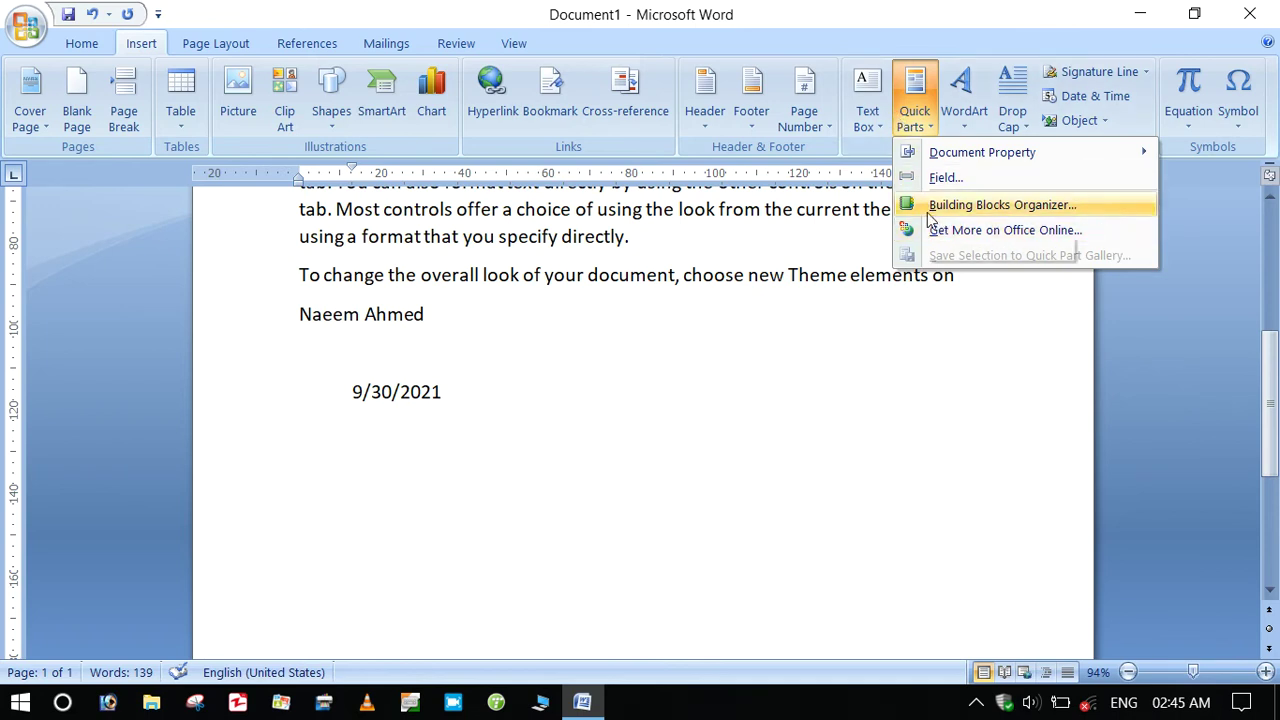
Step: Insert the Matrix building-block table of City or Town distances for Points A–E
{"action": "left_click", "coordinate": [930, 205]}
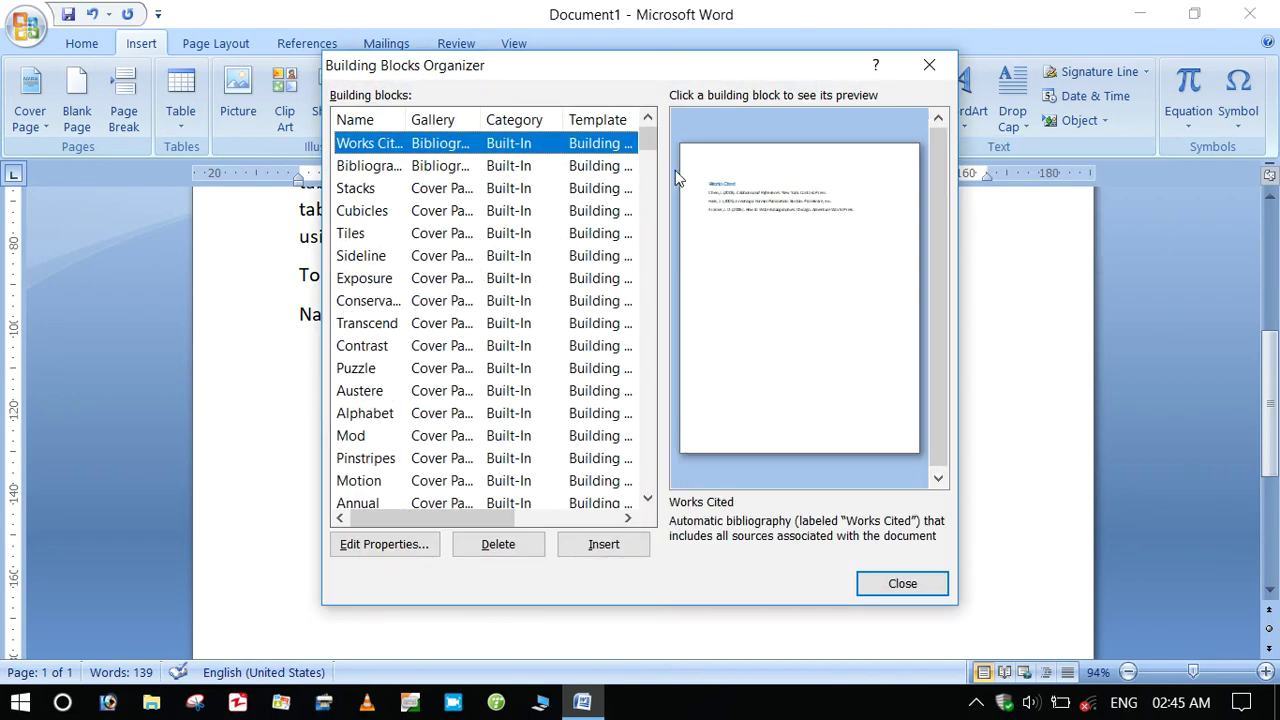
{"action": "left_click_drag", "start_coordinate": [648, 130], "coordinate": [648, 225]}
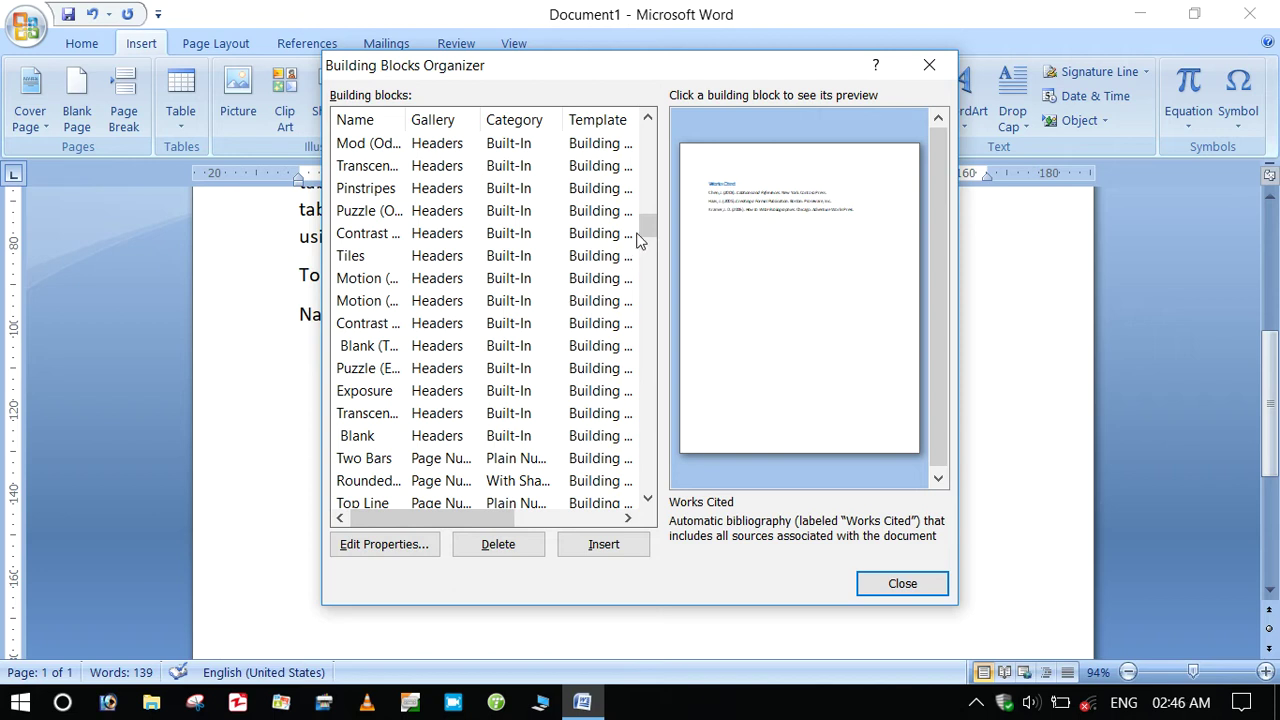
{"action": "left_click_drag", "start_coordinate": [648, 230], "coordinate": [642, 424]}
{"action": "left_click", "coordinate": [474, 392]}
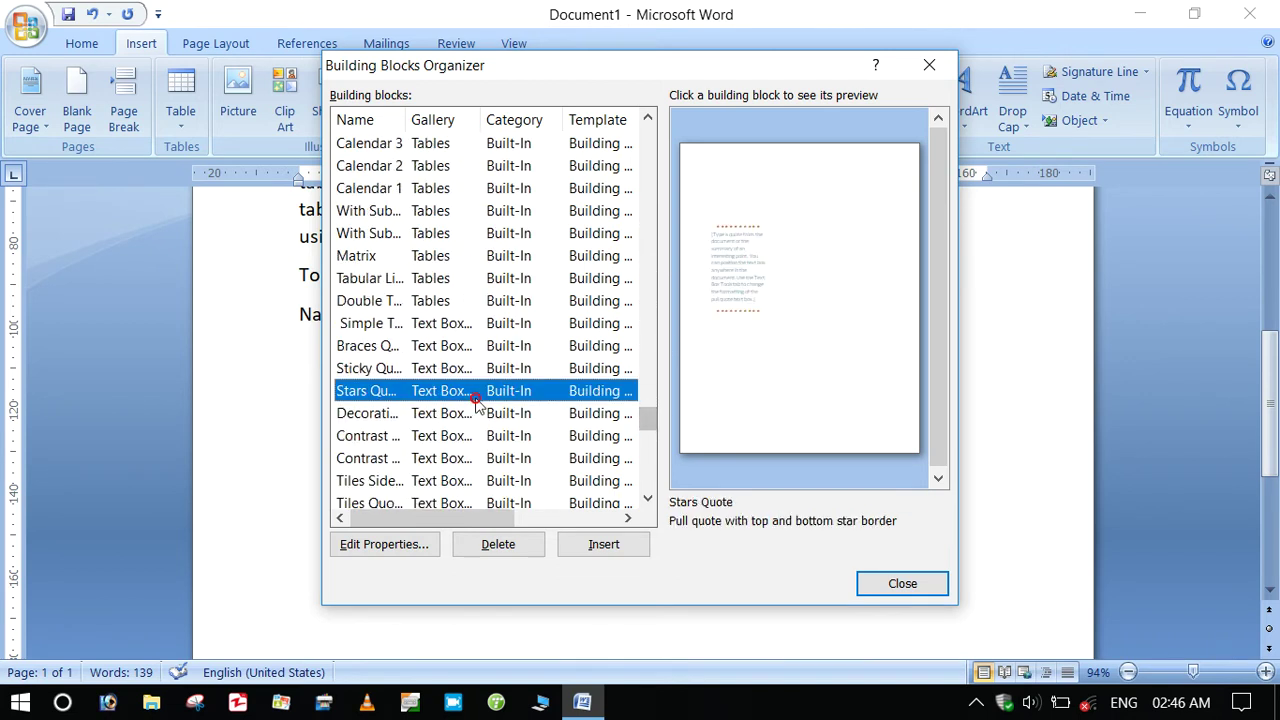
{"action": "left_click", "coordinate": [400, 256]}
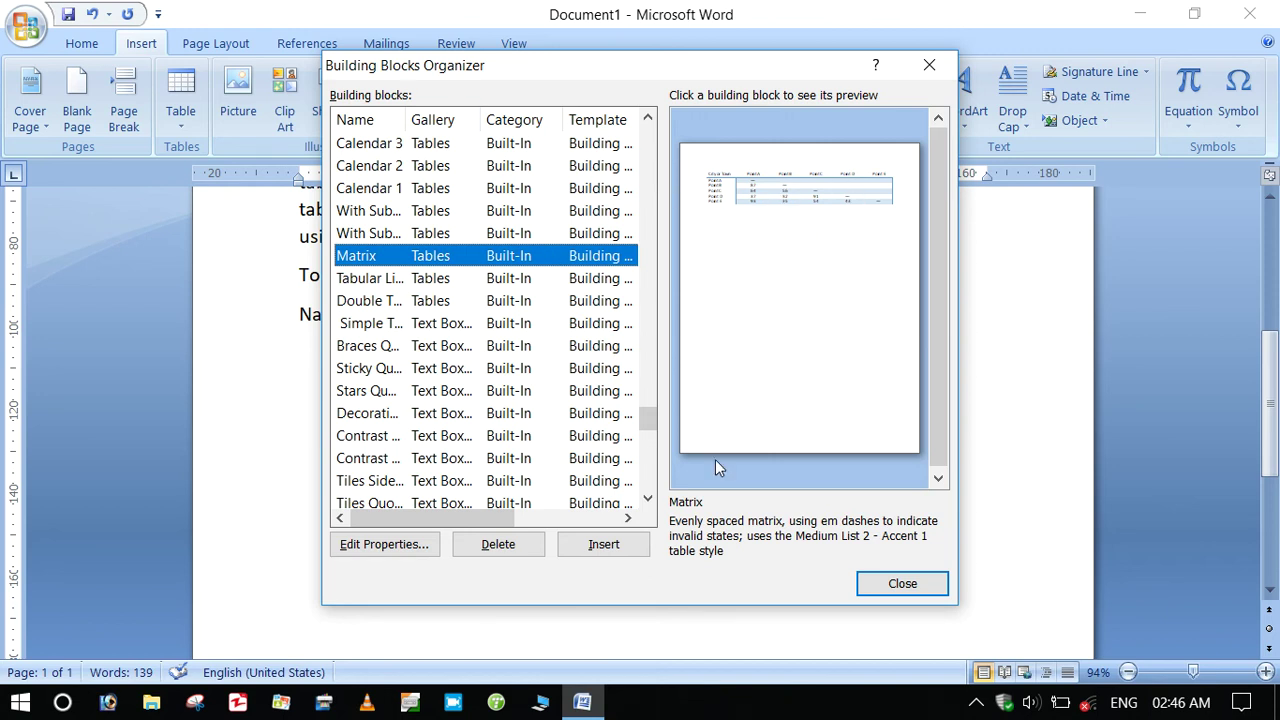
{"action": "left_click", "coordinate": [604, 544]}
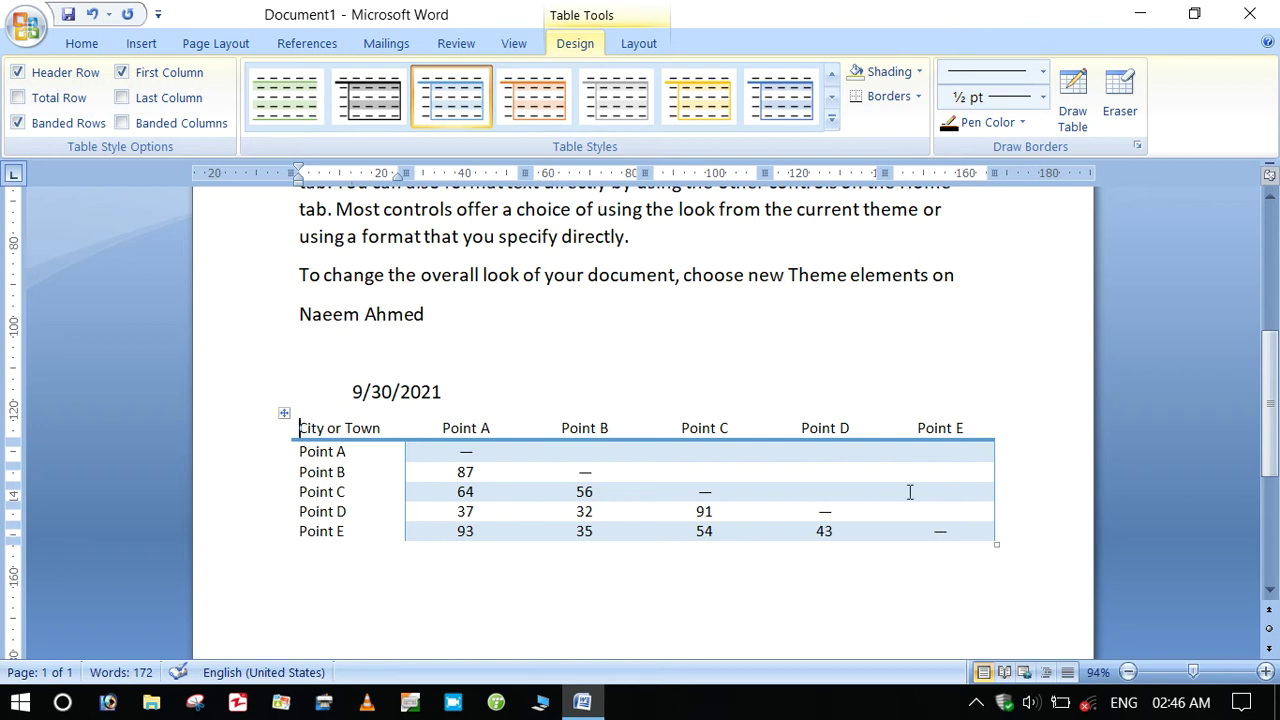
Step: Delete the date and Matrix table, then start a new blank document, Document2
{"action": "left_click_drag", "start_coordinate": [352, 392], "coordinate": [383, 557]}
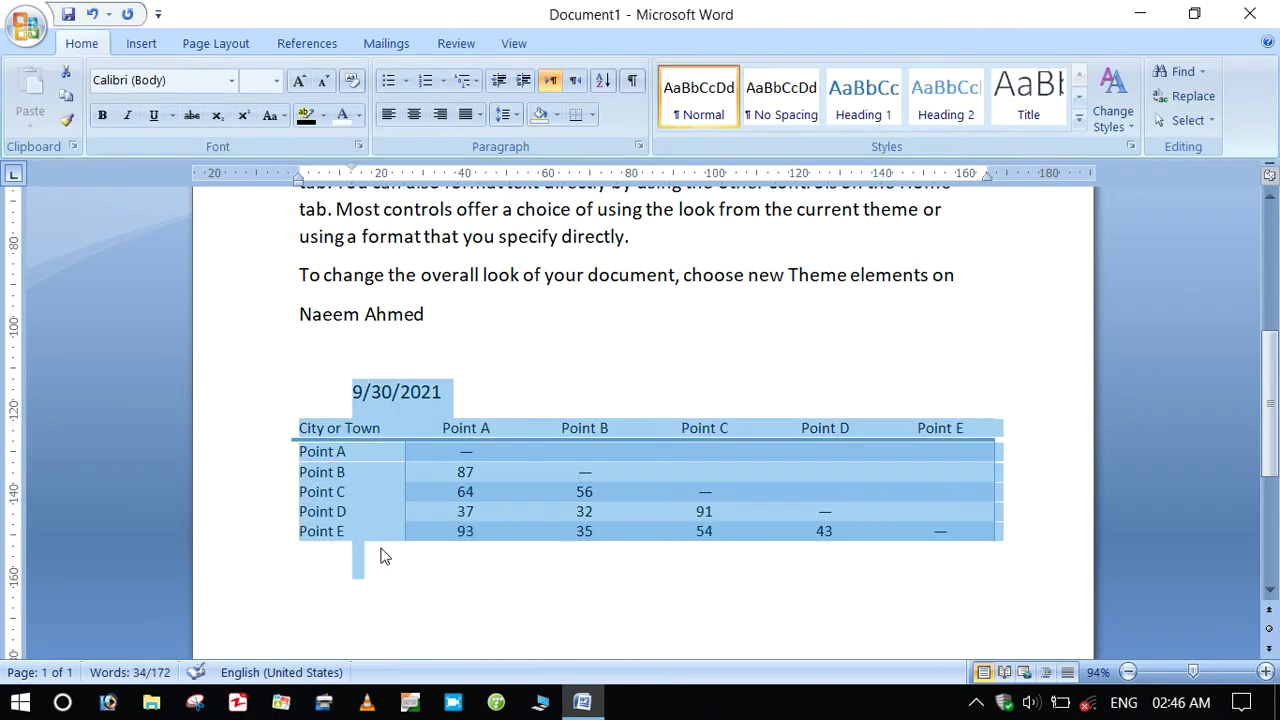
{"action": "key", "text": "Delete"}
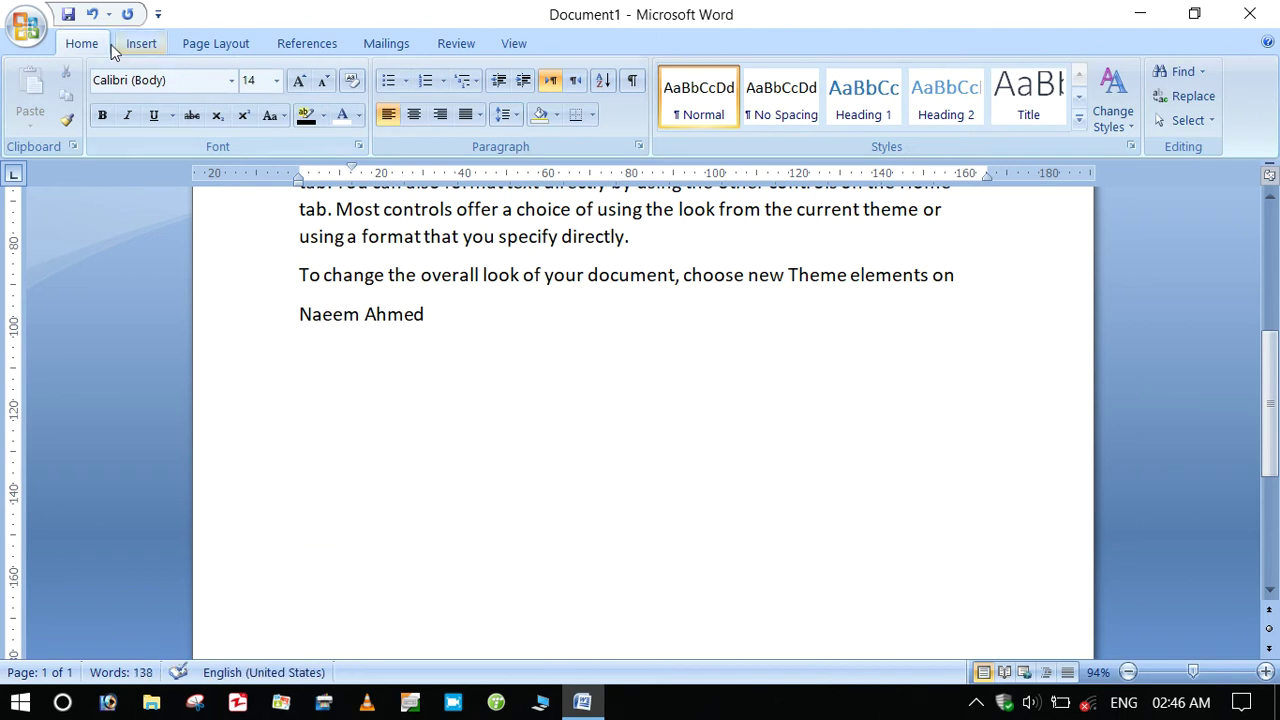
{"action": "left_click", "coordinate": [122, 43]}
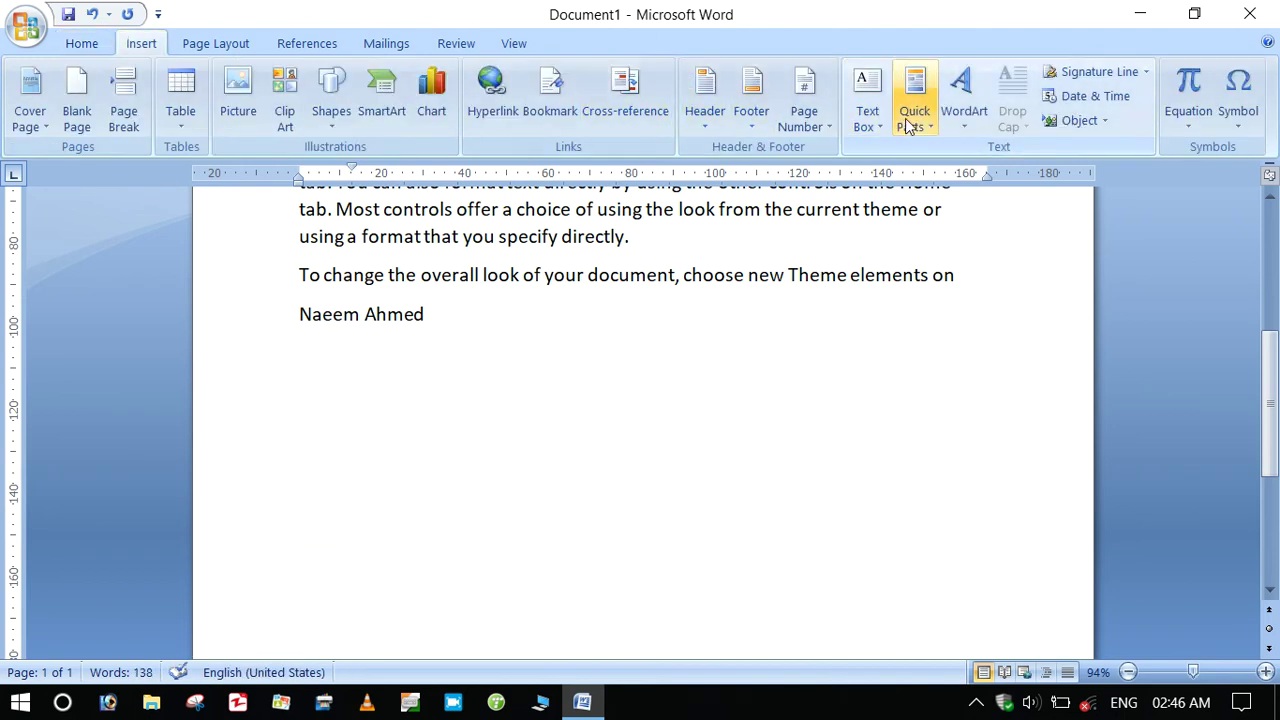
{"action": "left_click", "coordinate": [908, 127]}
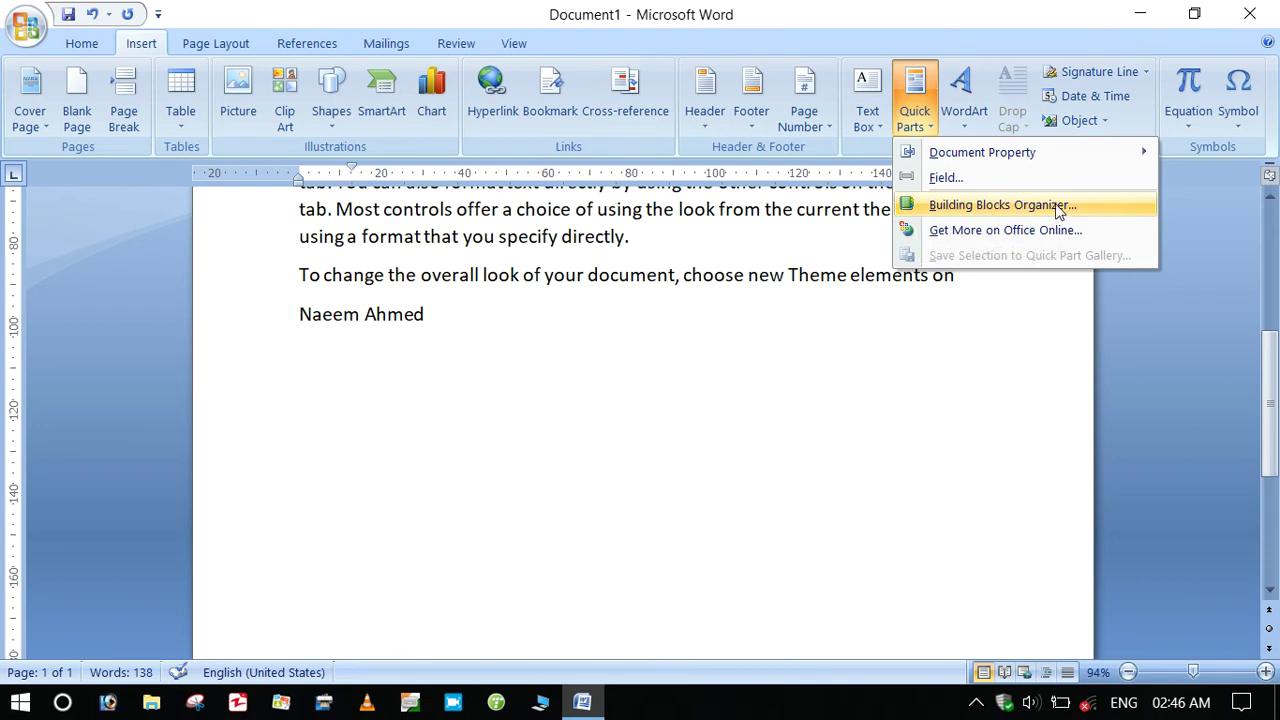
{"action": "left_click", "coordinate": [937, 357]}
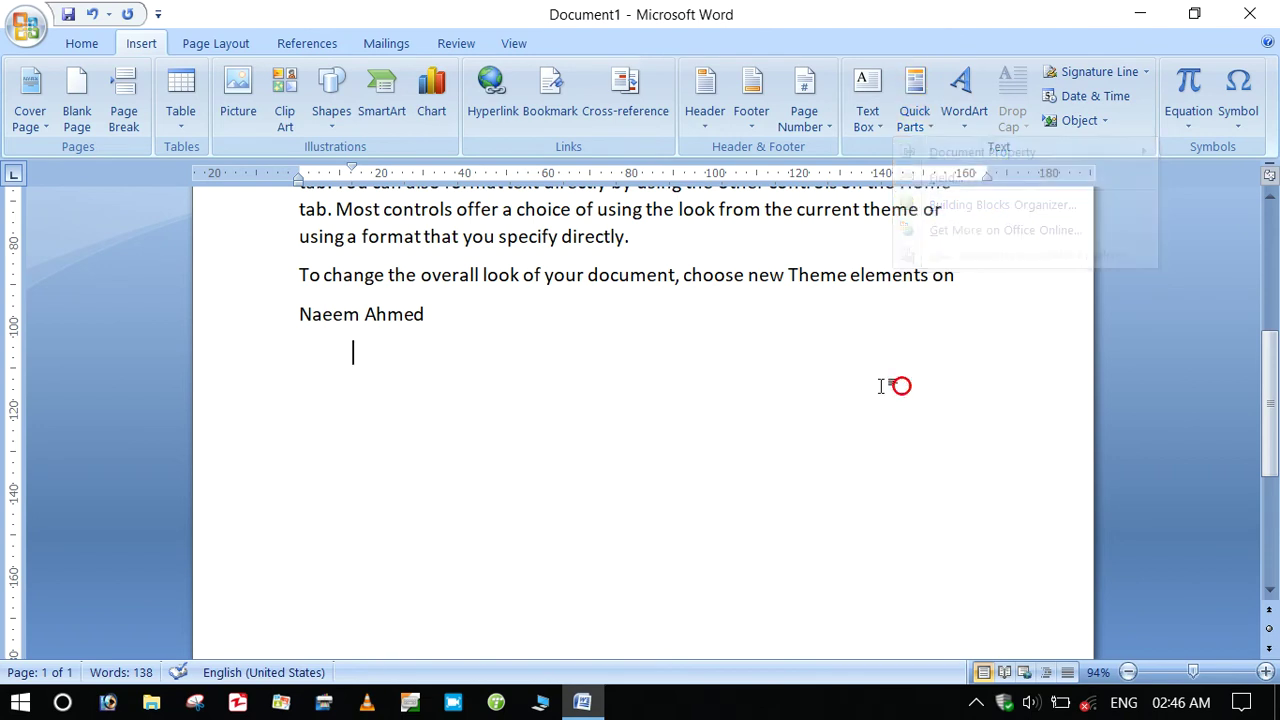
{"action": "mouse_move", "coordinate": [1269, 440]}
{"action": "left_mouse_down"}
{"action": "mouse_move", "coordinate": [1269, 300]}
{"action": "mouse_move", "coordinate": [1269, 440]}
{"action": "left_mouse_up"}
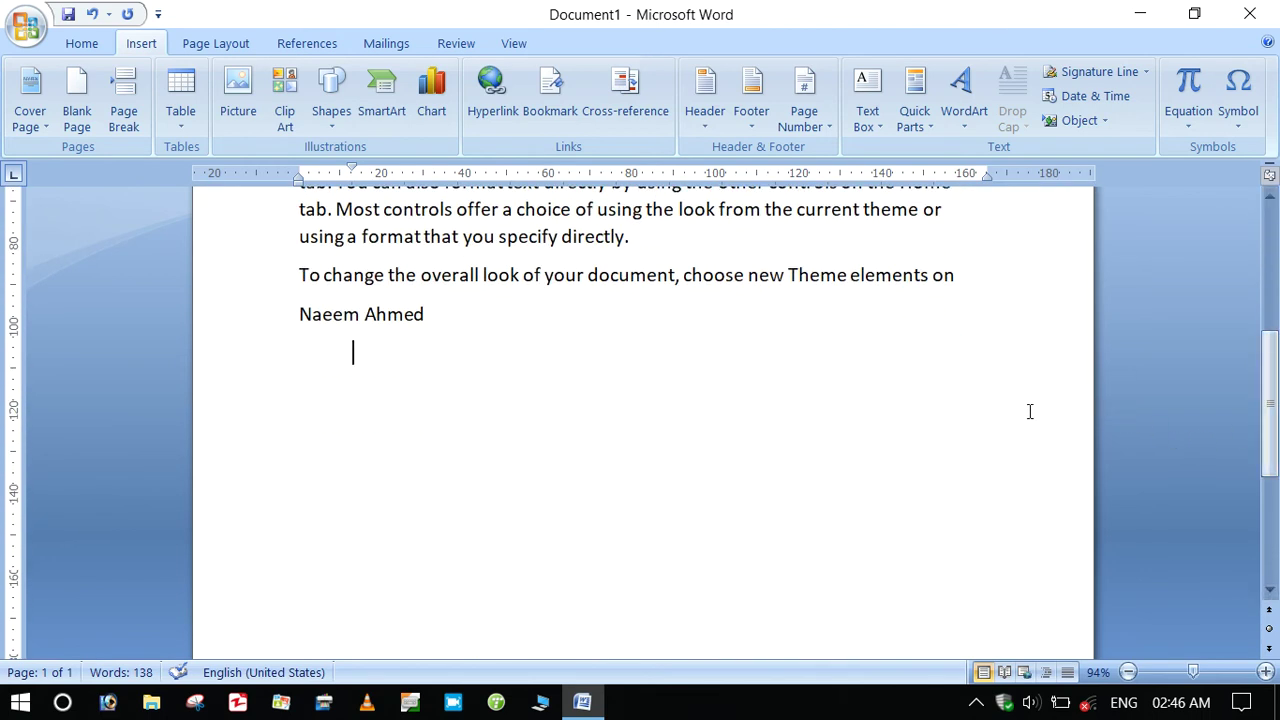
{"action": "key", "text": "ctrl+n"}
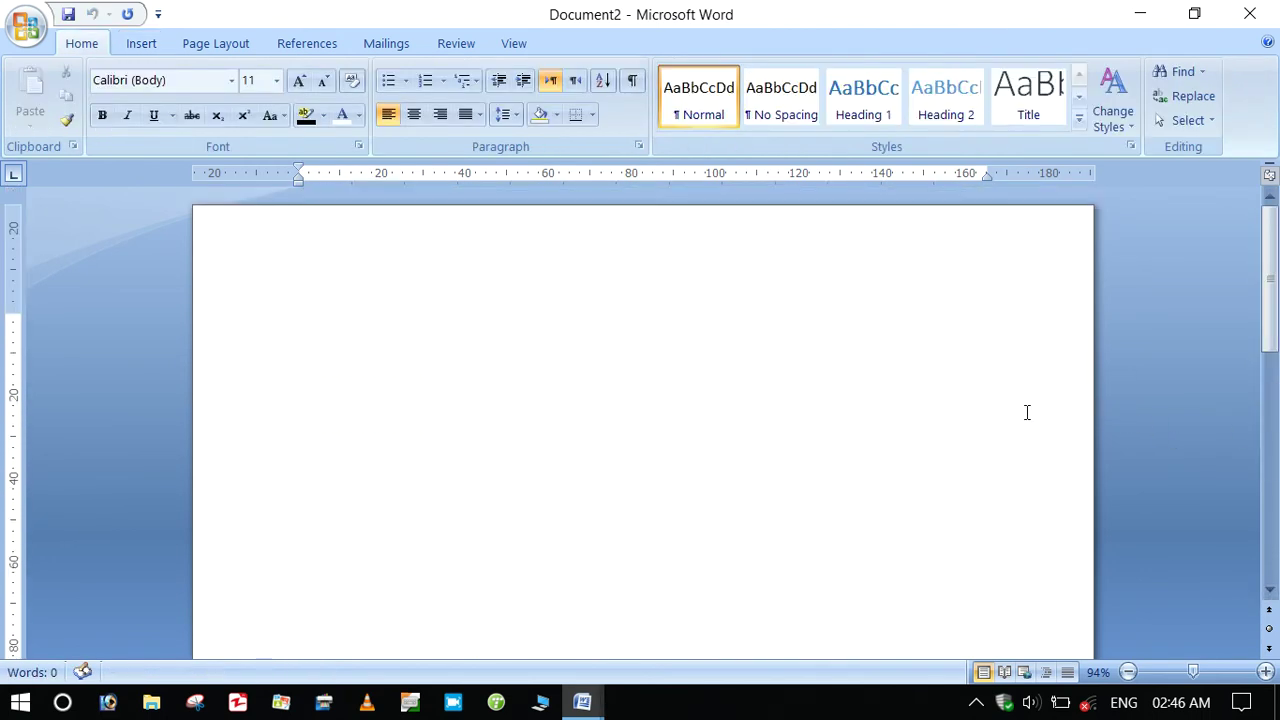
{"action": "left_click", "coordinate": [192, 43]}
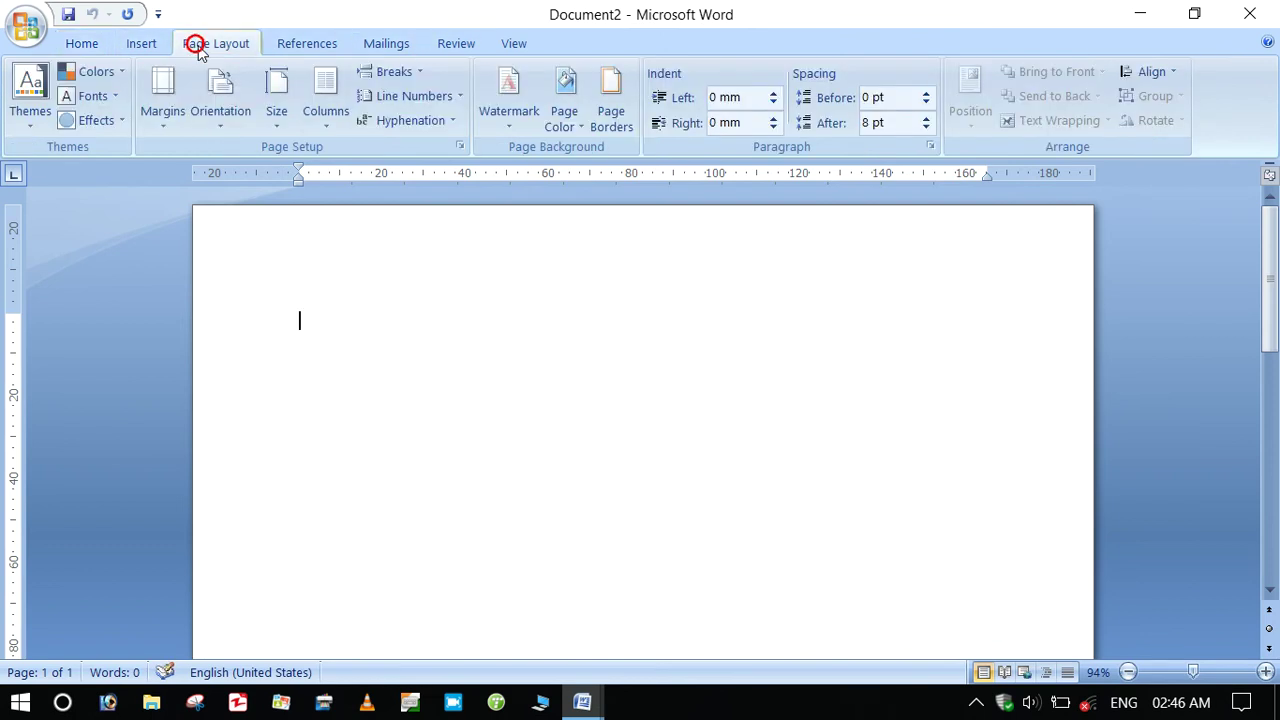
{"action": "left_click", "coordinate": [524, 112]}
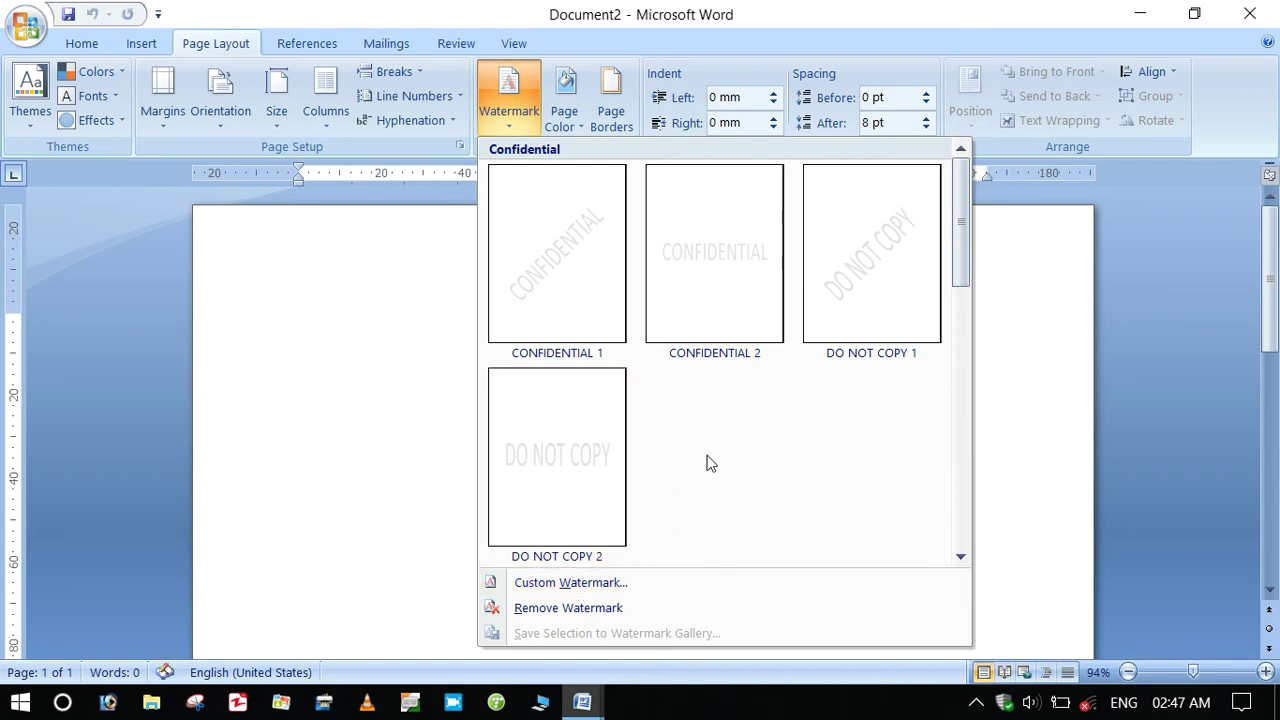
{"action": "left_click", "coordinate": [420, 418]}
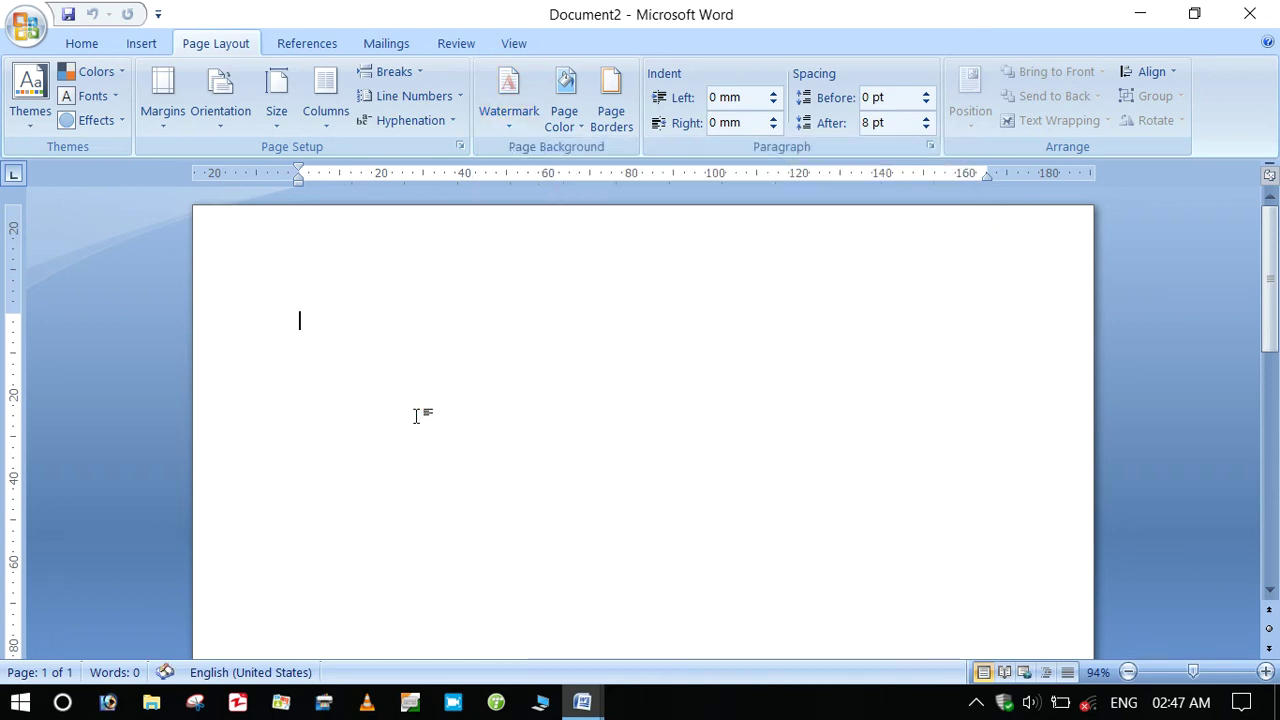
{"action": "left_click", "coordinate": [134, 45]}
{"action": "left_click", "coordinate": [900, 118]}
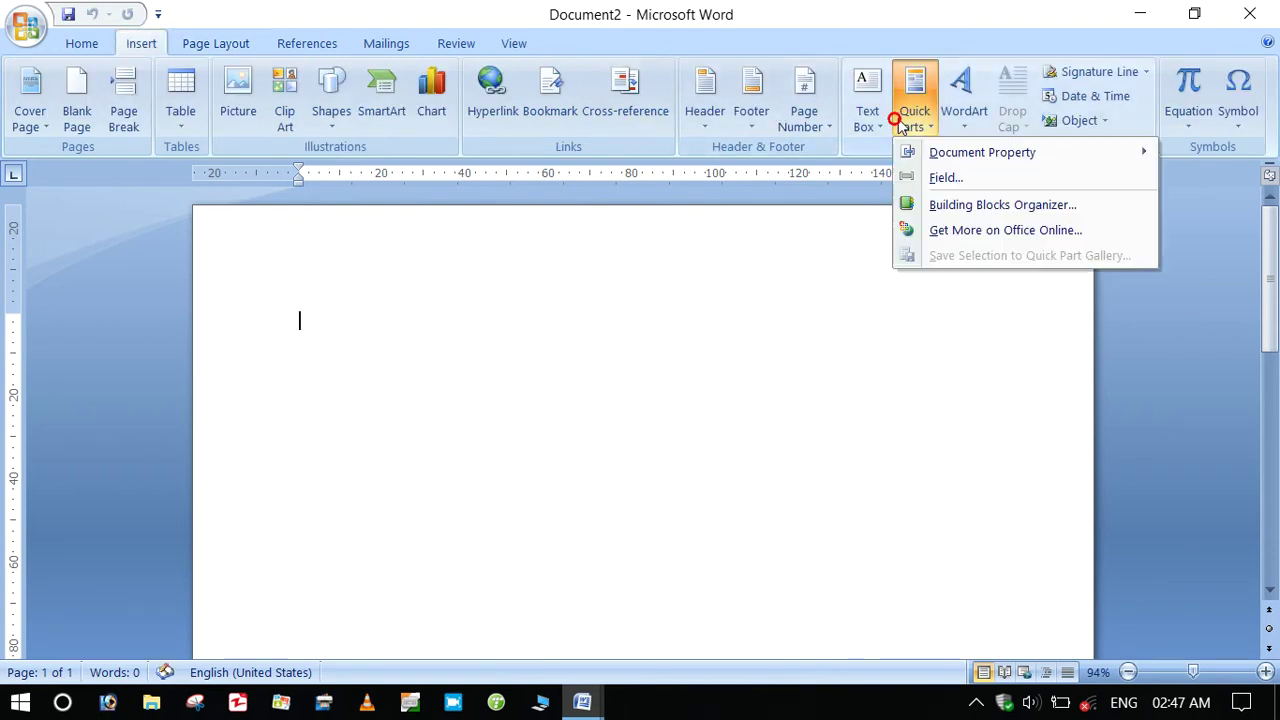
Step: Insert an arched WordArt reading 'Shaheen Public School Phull'
{"action": "left_click", "coordinate": [698, 371]}
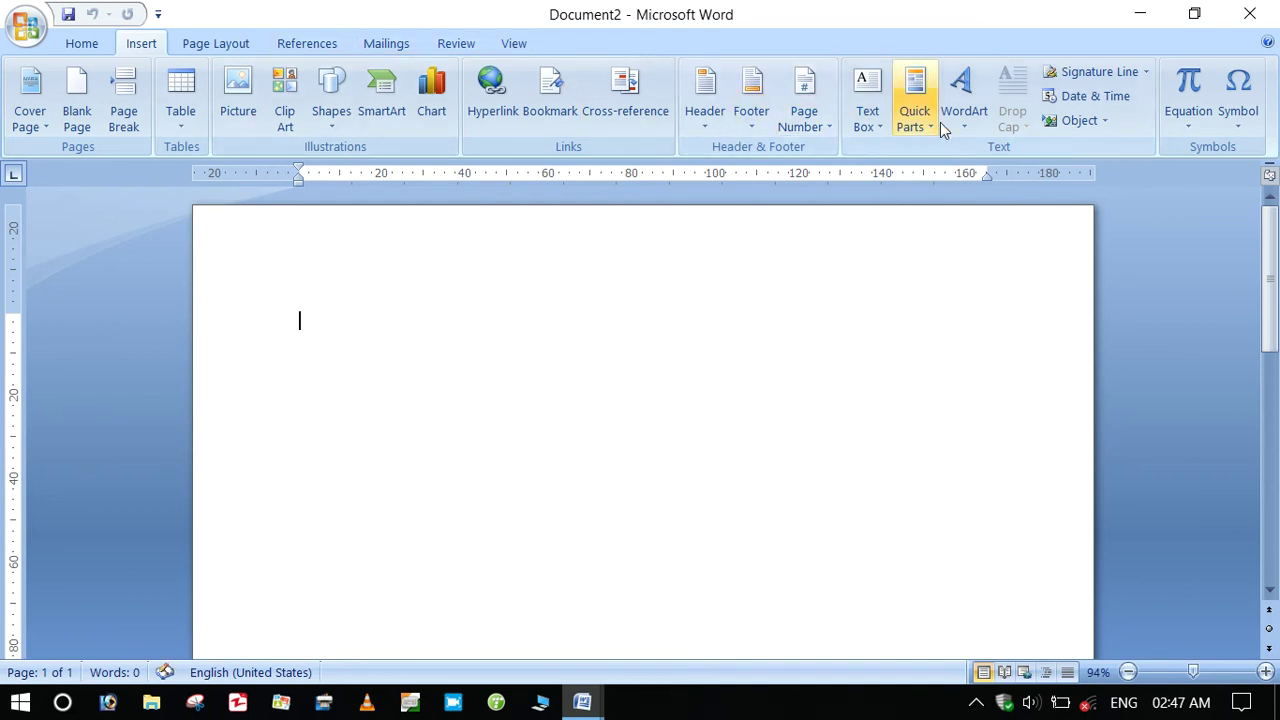
{"action": "left_click", "coordinate": [975, 113]}
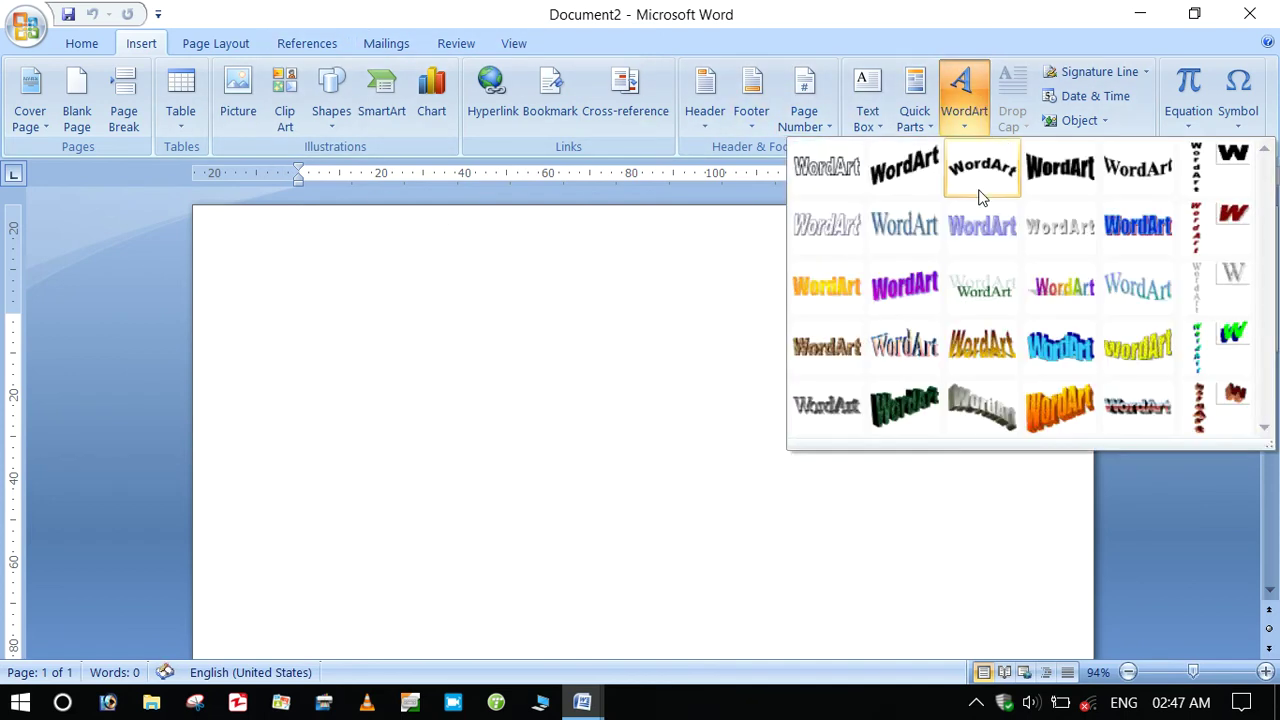
{"action": "left_click", "coordinate": [982, 185]}
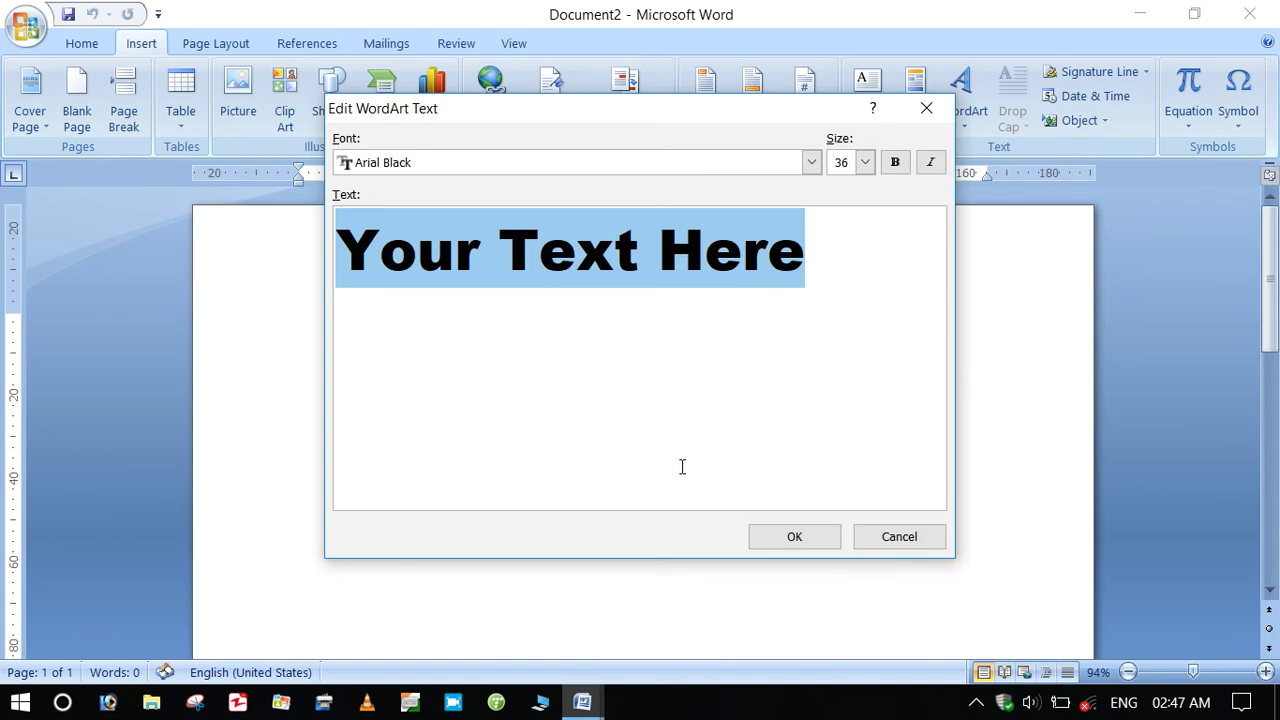
{"action": "key", "text": "BackSpace"}
{"action": "type", "text": "Sha"}
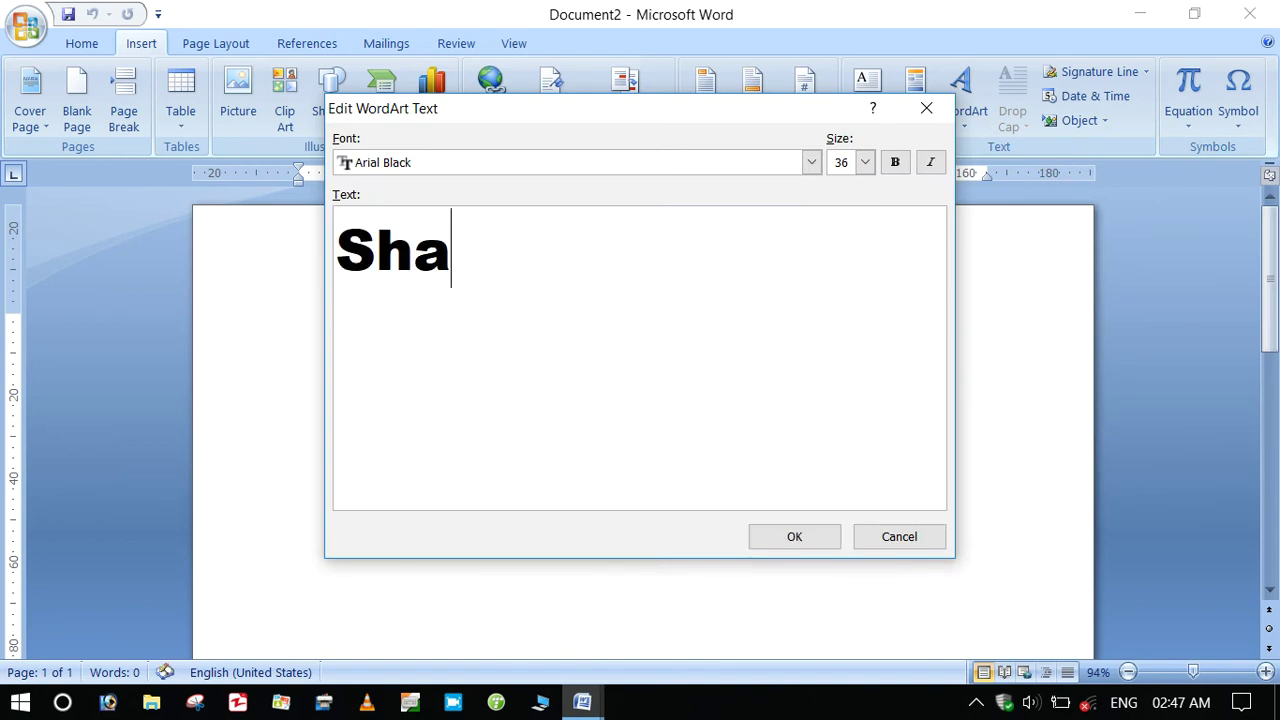
{"action": "type", "text": "heen "}
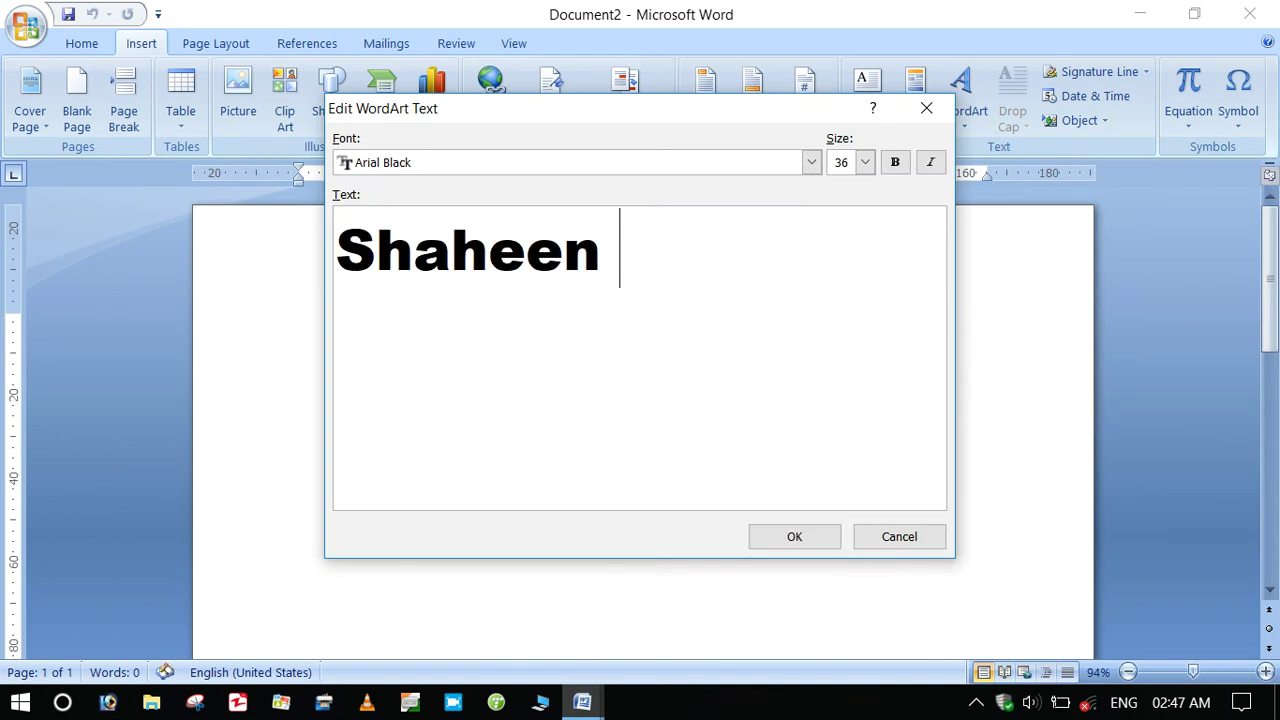
{"action": "type", "text": "Pu"}
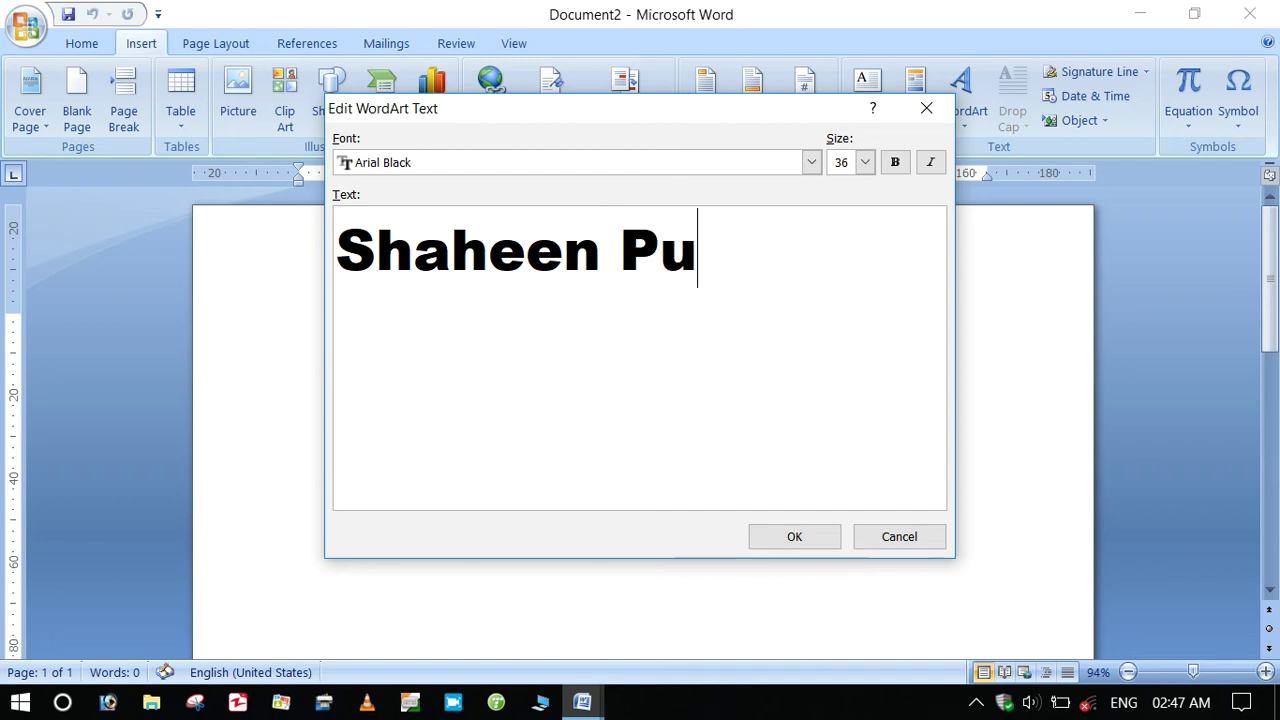
{"action": "type", "text": "blic "}
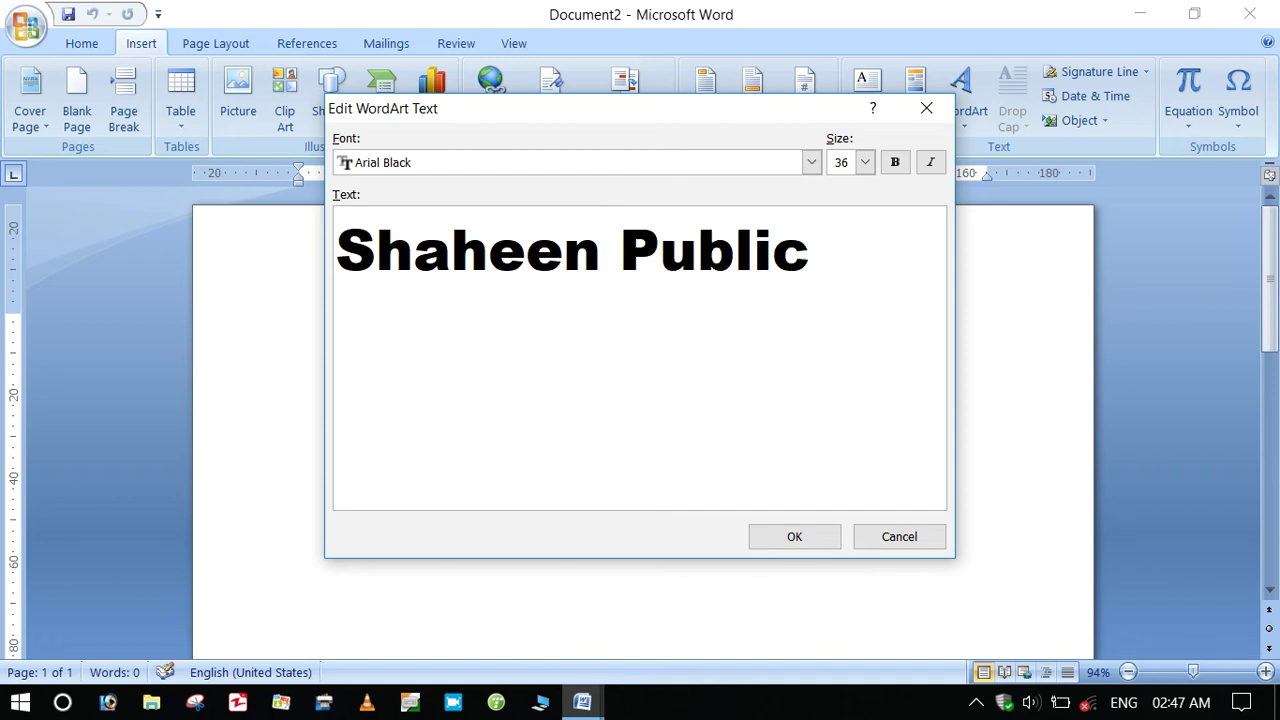
{"action": "type", "text": "Scho"}
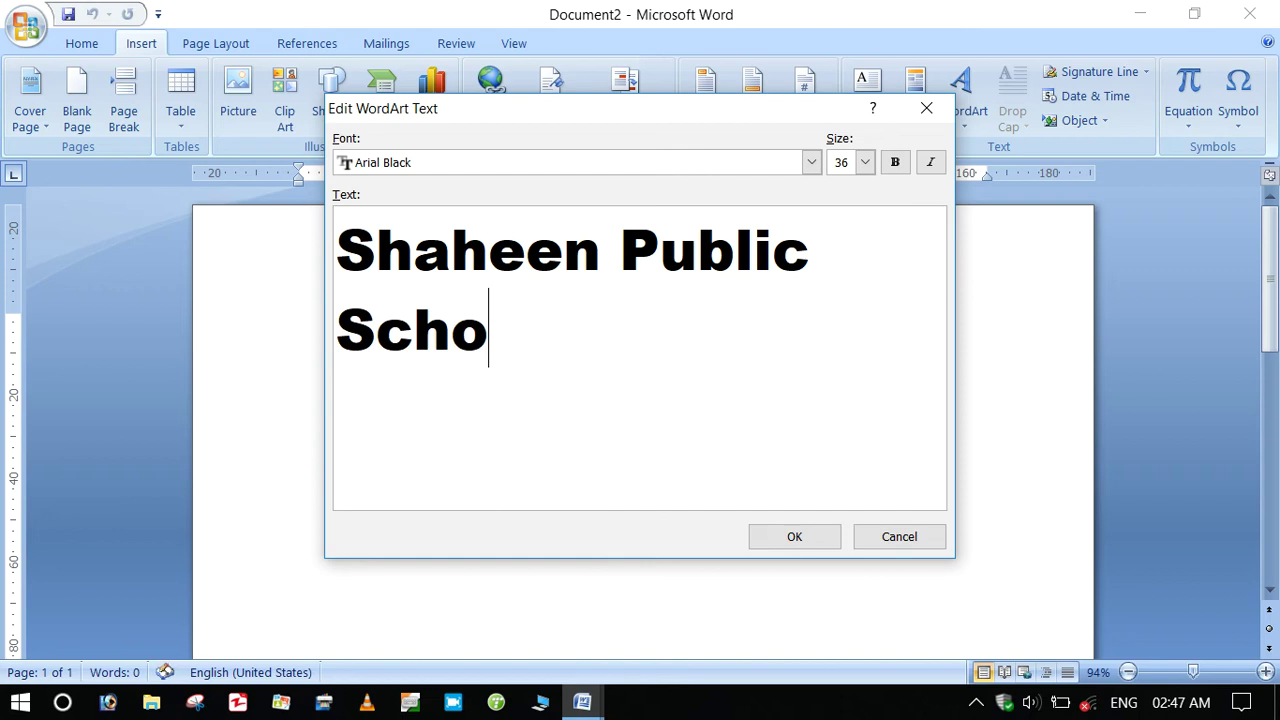
{"action": "type", "text": "ol Phu"}
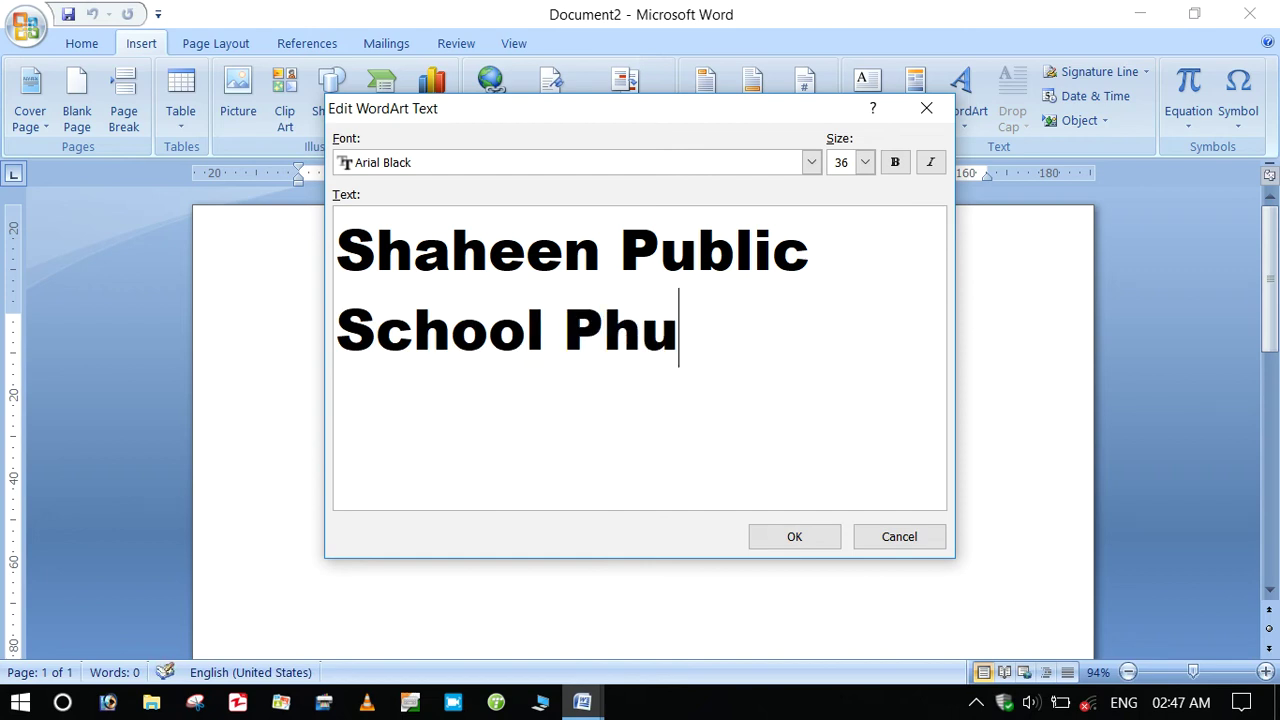
{"action": "type", "text": "ll"}
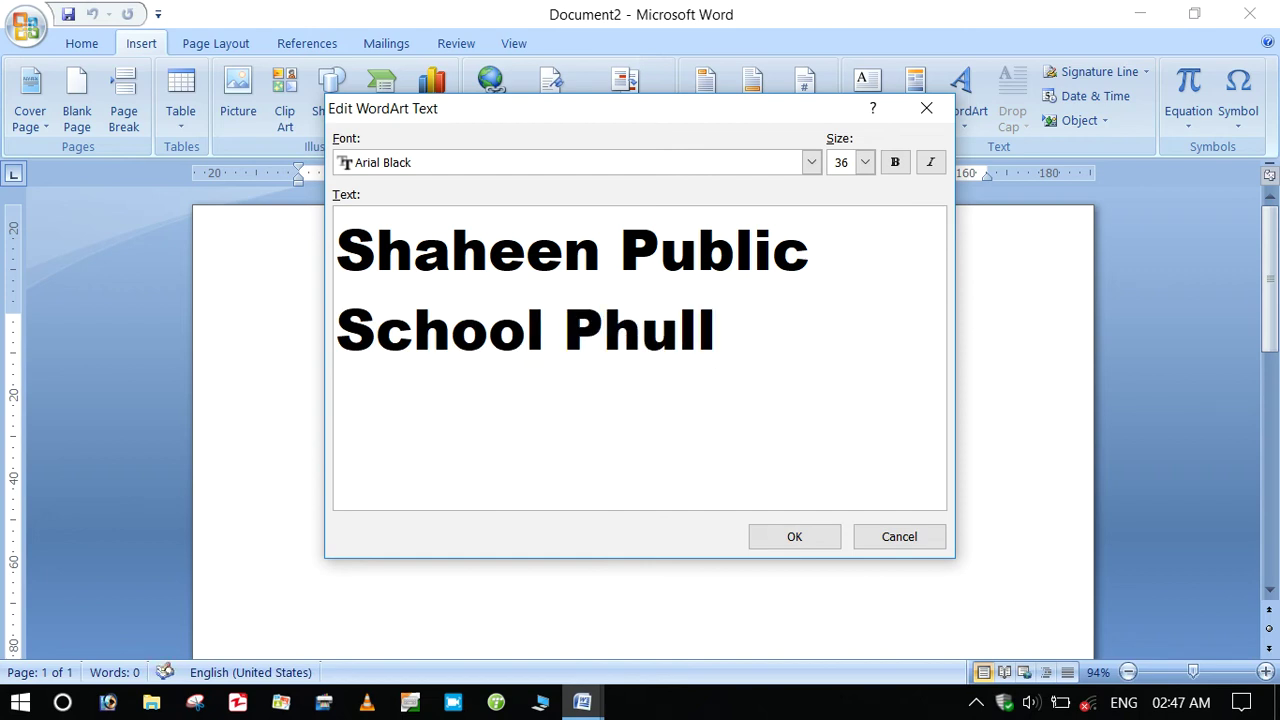
{"action": "left_click", "coordinate": [805, 531]}
Step: Straighten the WordArt text and set its wrapping to Behind Text
{"action": "left_click", "coordinate": [565, 121]}
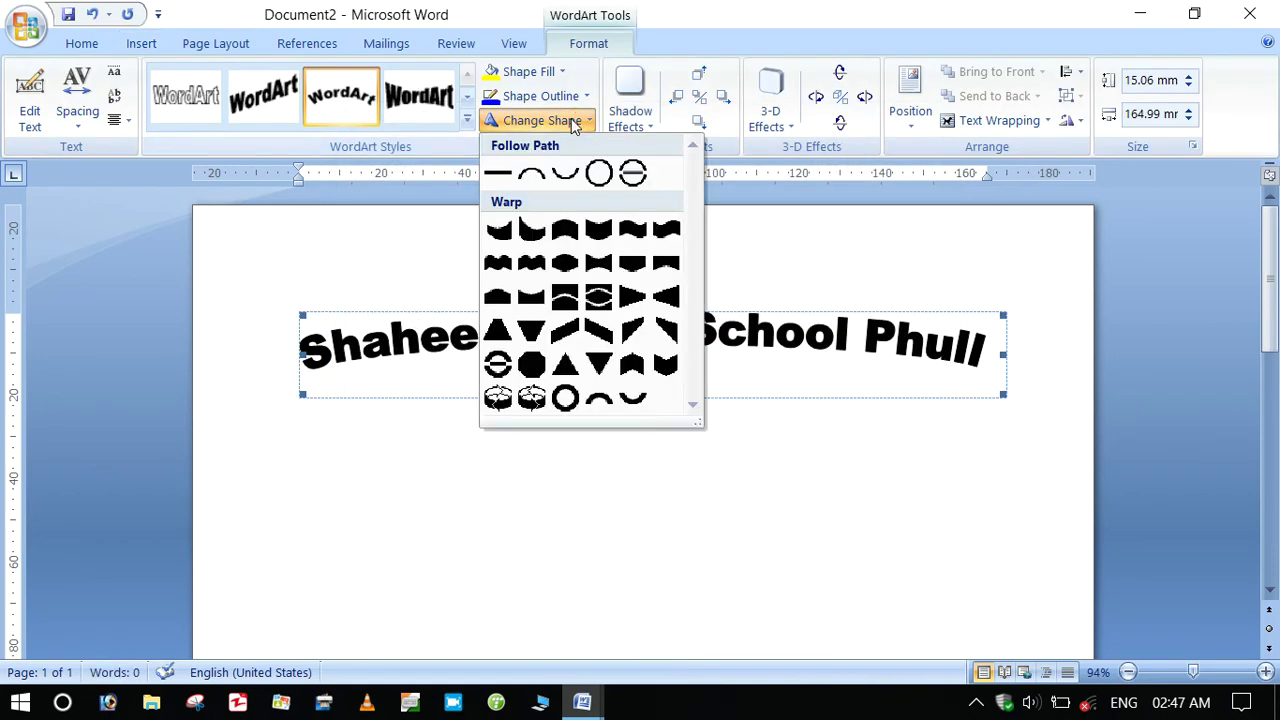
{"action": "left_click", "coordinate": [500, 174]}
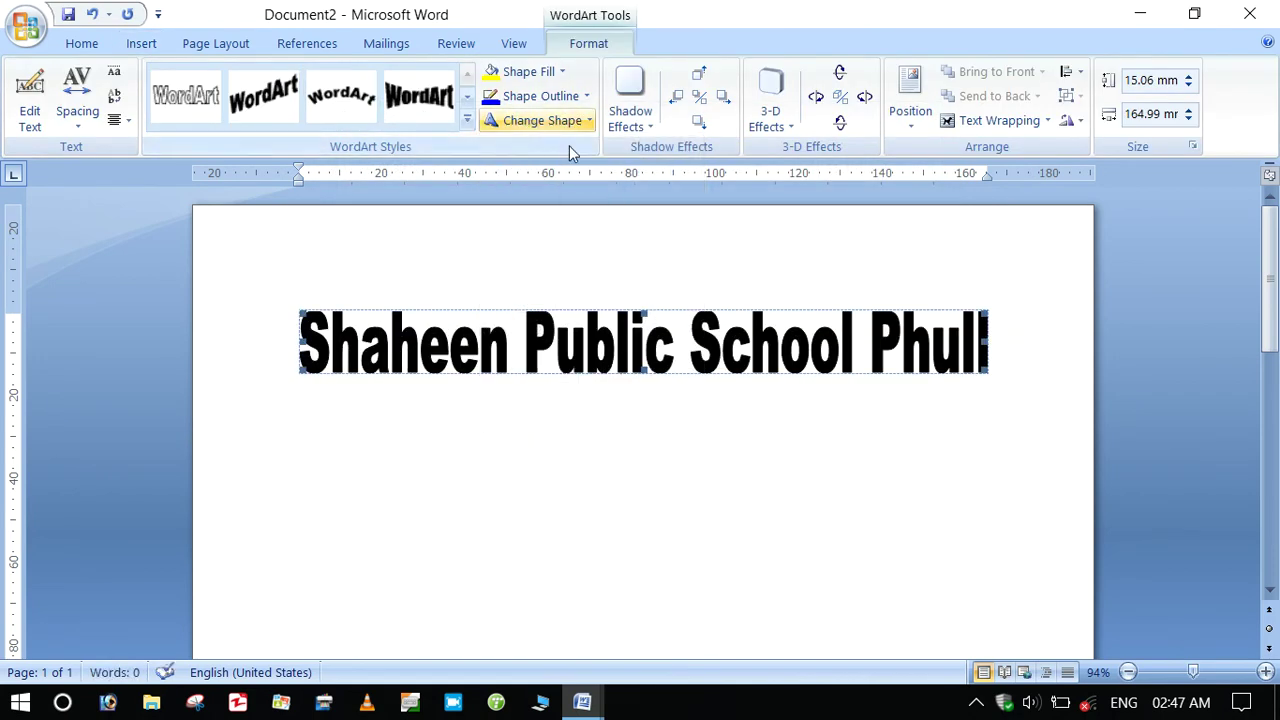
{"action": "left_click", "coordinate": [982, 121]}
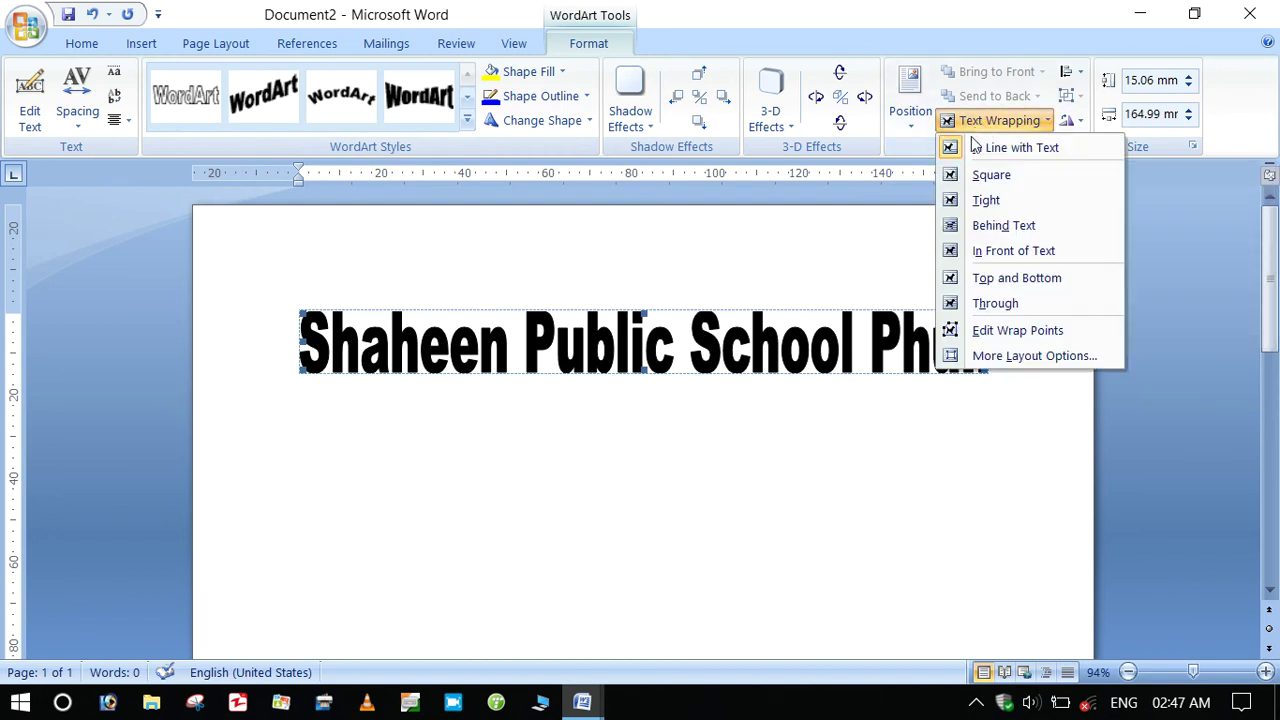
{"action": "left_click", "coordinate": [995, 249]}
Step: Stretch the WordArt and rotate it to run diagonally up the page
{"action": "left_click_drag", "start_coordinate": [632, 352], "coordinate": [650, 576]}
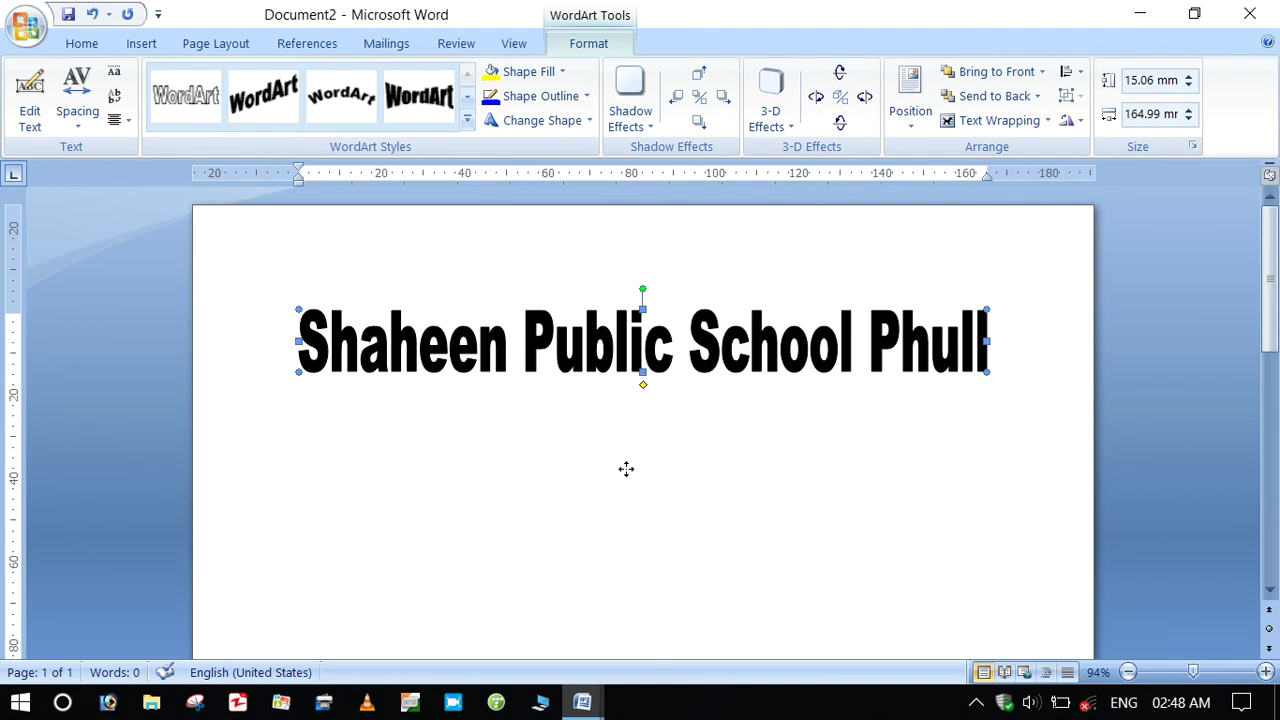
{"action": "scroll", "coordinate": [1268, 310], "scroll_direction": "down", "scroll_amount": 3}
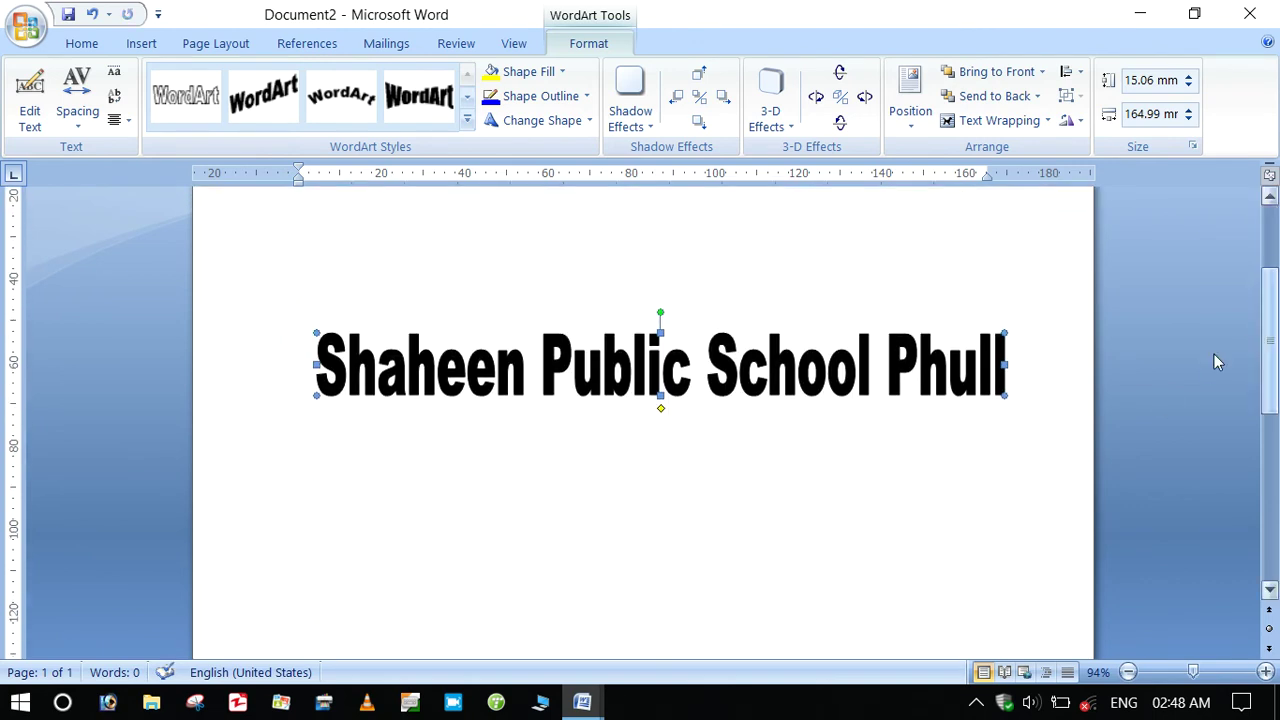
{"action": "left_click_drag", "start_coordinate": [659, 316], "coordinate": [622, 338]}
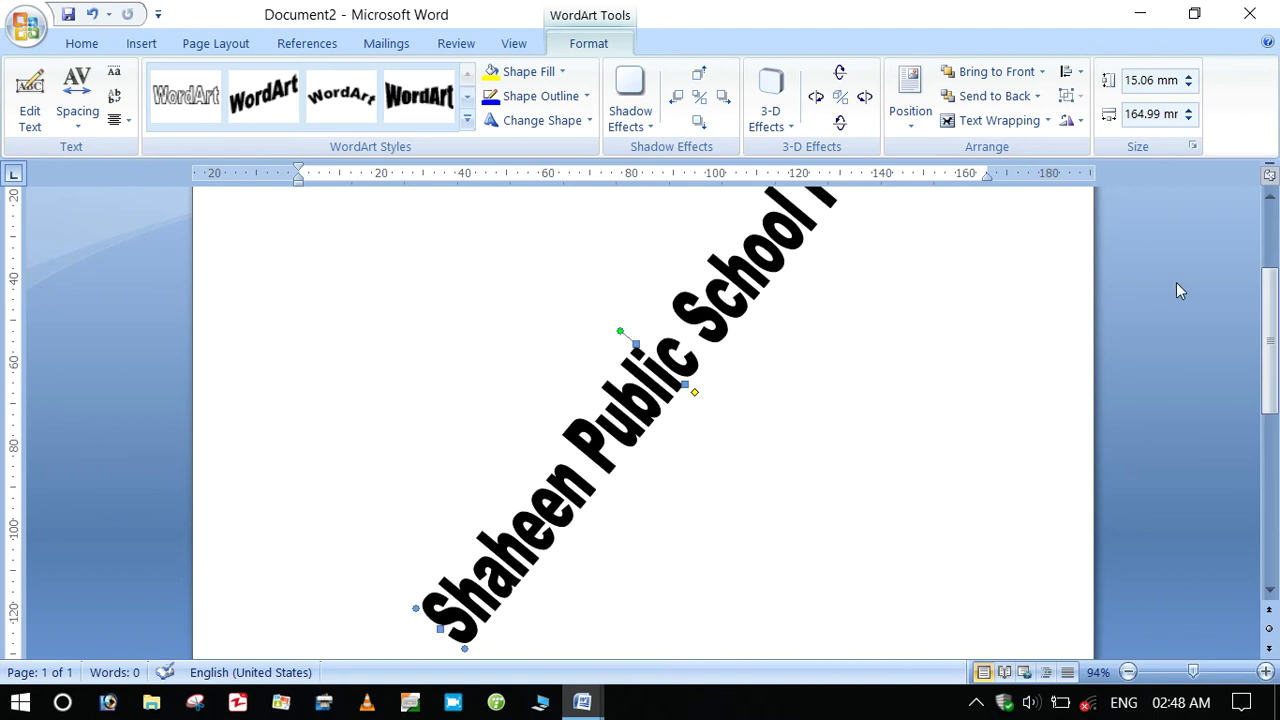
{"action": "scroll", "coordinate": [1250, 300], "scroll_direction": "up", "scroll_amount": 3}
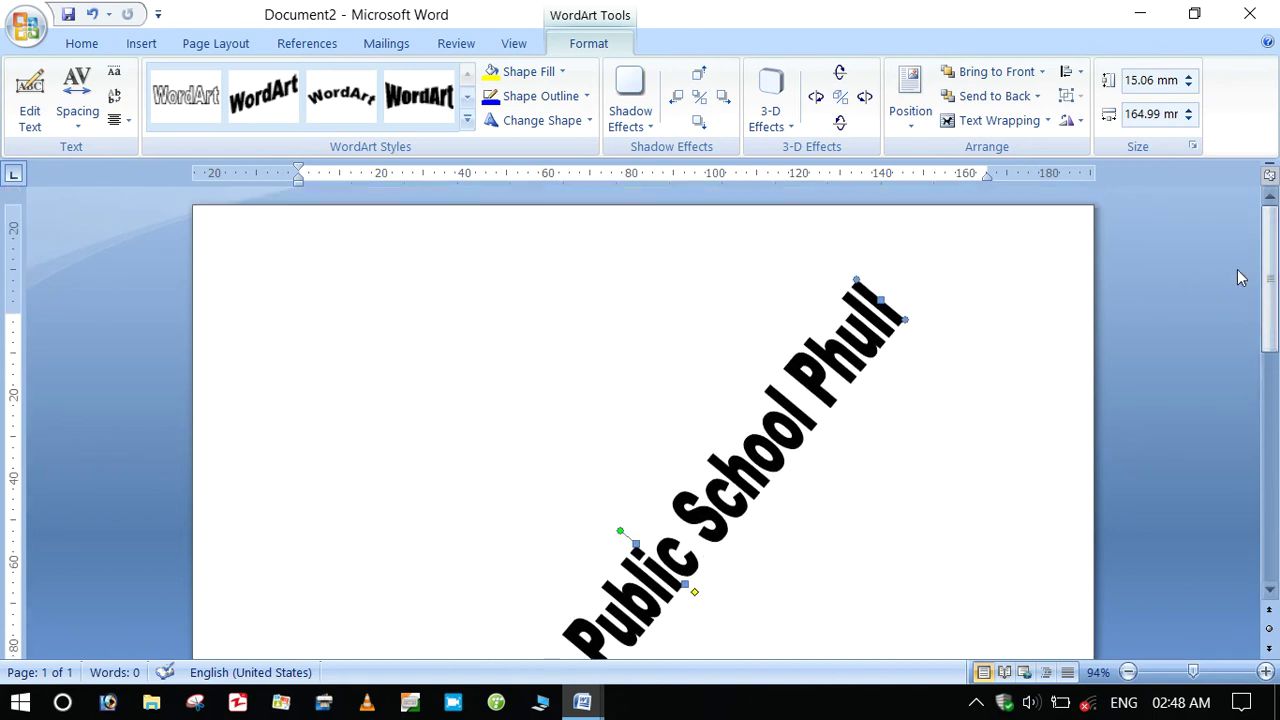
{"action": "scroll", "coordinate": [1268, 290], "scroll_direction": "down", "scroll_amount": 3}
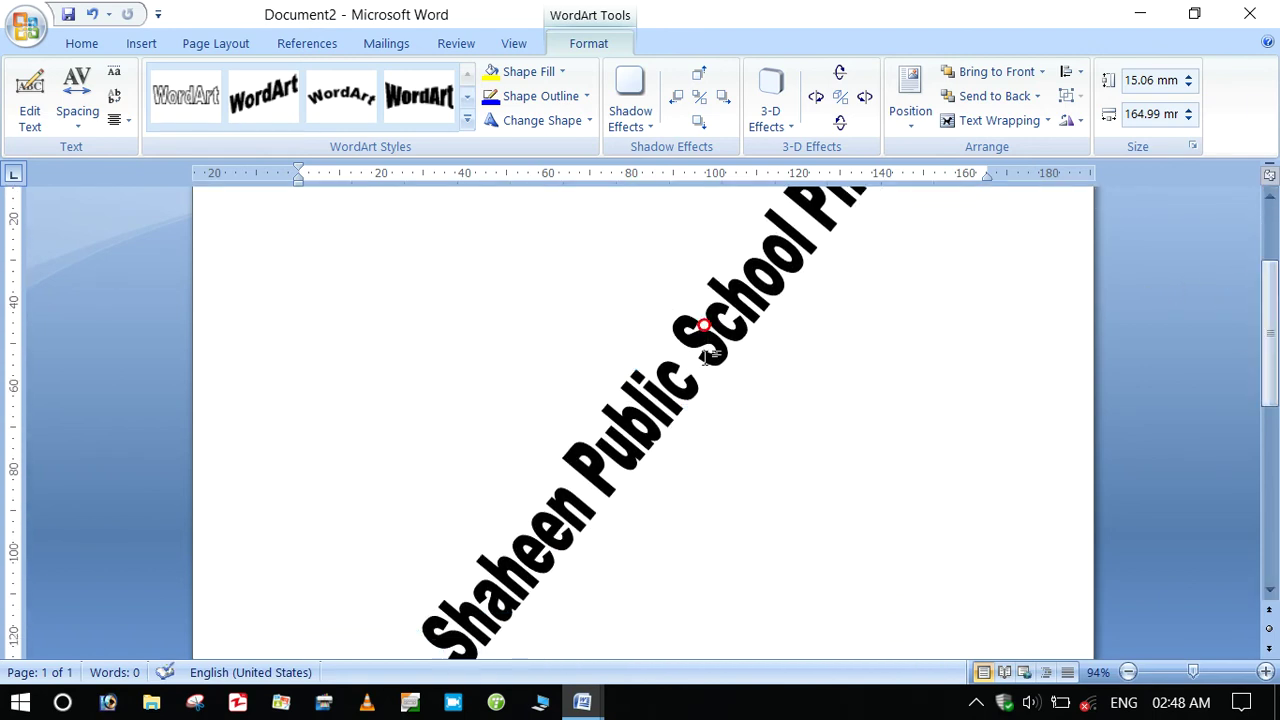
{"action": "scroll", "coordinate": [700, 331], "scroll_direction": "up", "scroll_amount": 1}
{"action": "left_click", "coordinate": [690, 450]}
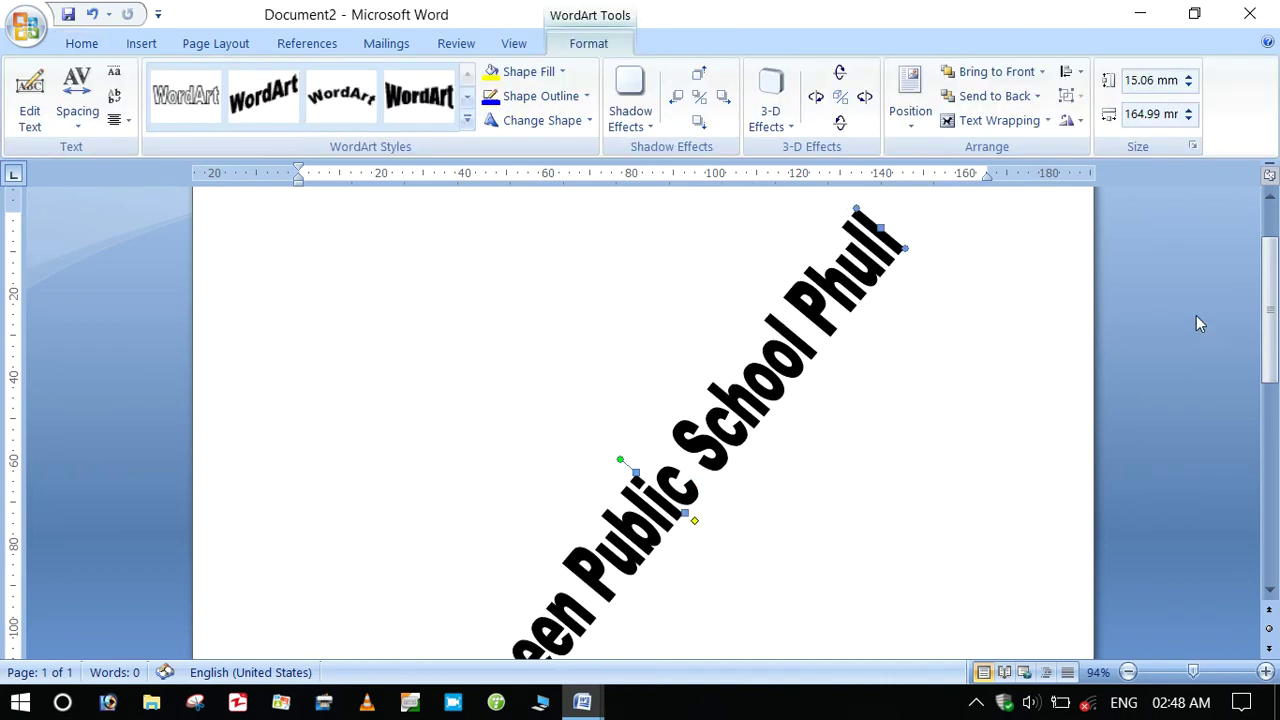
{"action": "scroll", "coordinate": [1250, 320], "scroll_direction": "down", "scroll_amount": 1}
{"action": "scroll", "coordinate": [1257, 340], "scroll_direction": "down", "scroll_amount": 2}
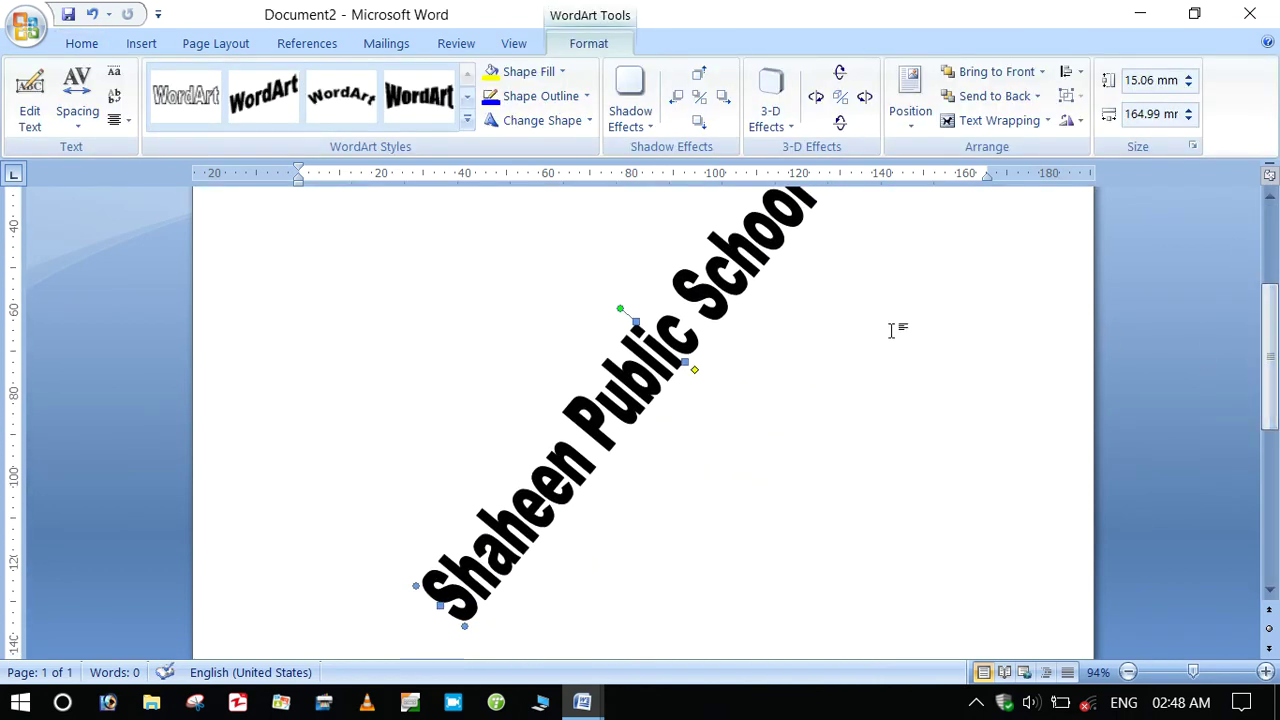
{"action": "scroll", "coordinate": [823, 394], "scroll_direction": "up", "scroll_amount": 2}
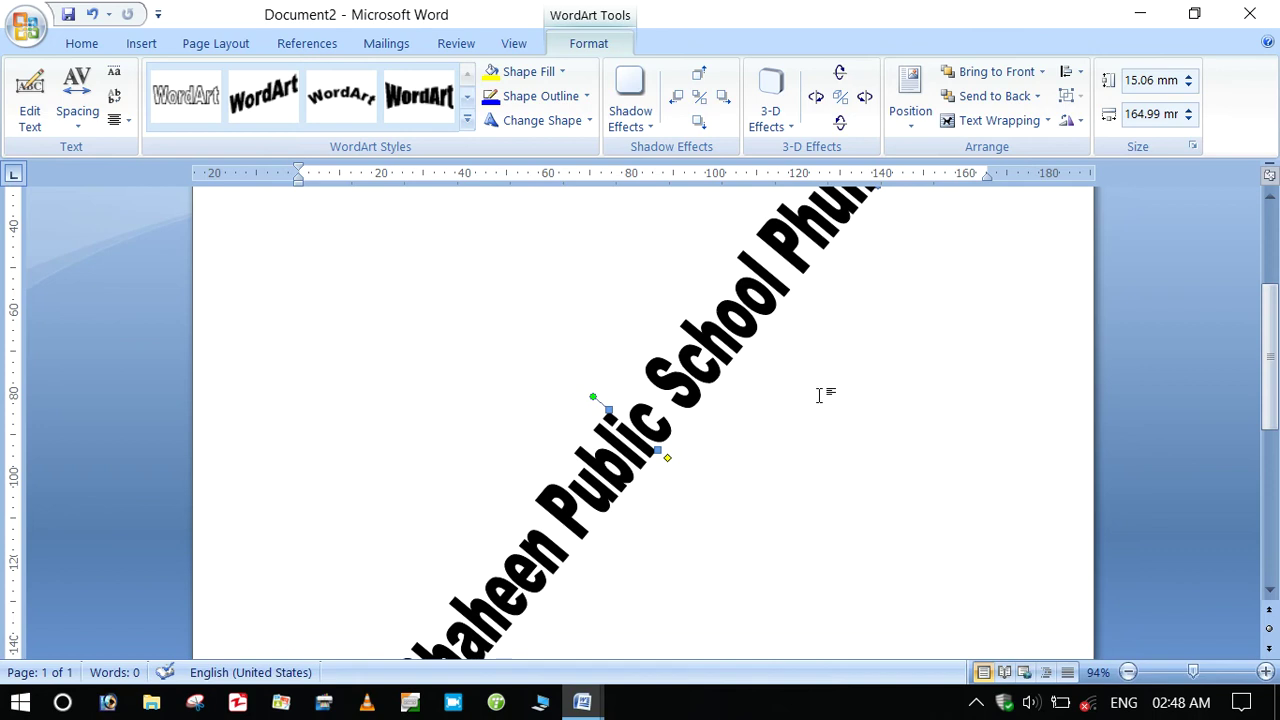
{"action": "scroll", "coordinate": [1220, 343], "scroll_direction": "up", "scroll_amount": 1}
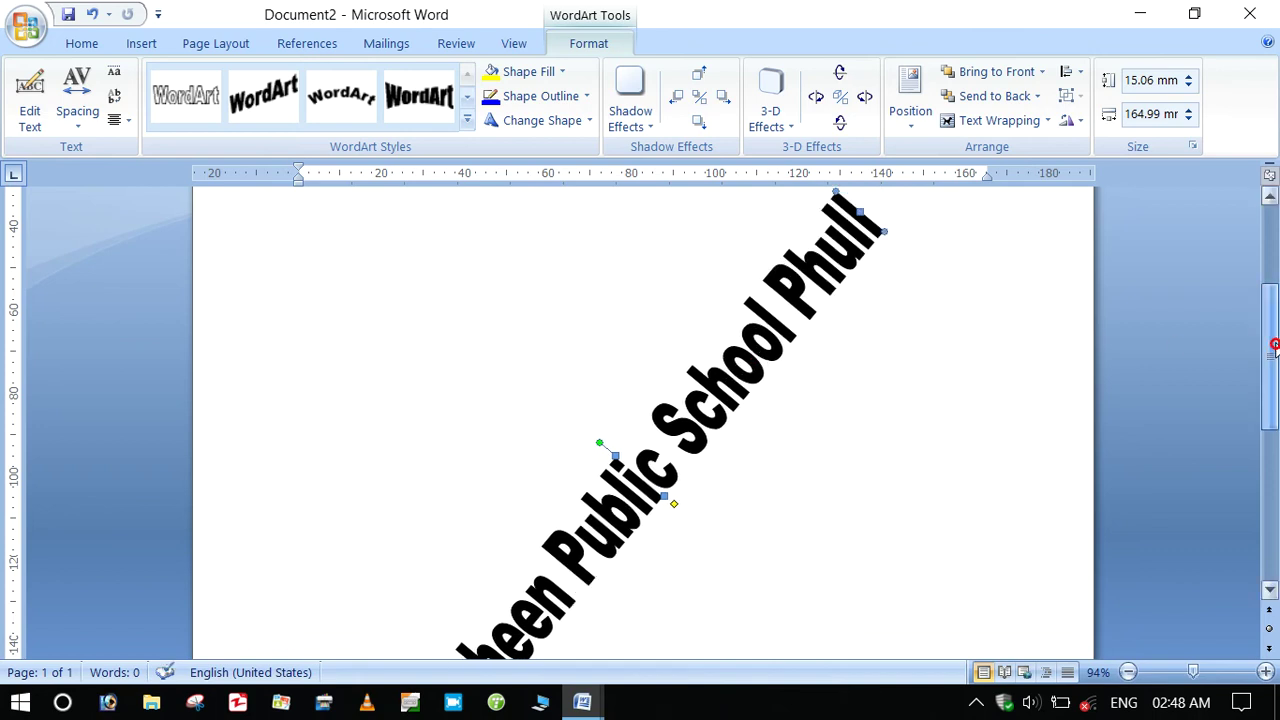
{"action": "scroll", "coordinate": [1230, 330], "scroll_direction": "up", "scroll_amount": 5}
{"action": "scroll", "coordinate": [1240, 310], "scroll_direction": "down", "scroll_amount": 10}
{"action": "scroll", "coordinate": [1248, 295], "scroll_direction": "up", "scroll_amount": 8}
{"action": "scroll", "coordinate": [1248, 295], "scroll_direction": "down", "scroll_amount": 4}
{"action": "scroll", "coordinate": [1248, 295], "scroll_direction": "up", "scroll_amount": 5}
{"action": "scroll", "coordinate": [1248, 295], "scroll_direction": "down", "scroll_amount": 7}
{"action": "left_click", "coordinate": [670, 326]}
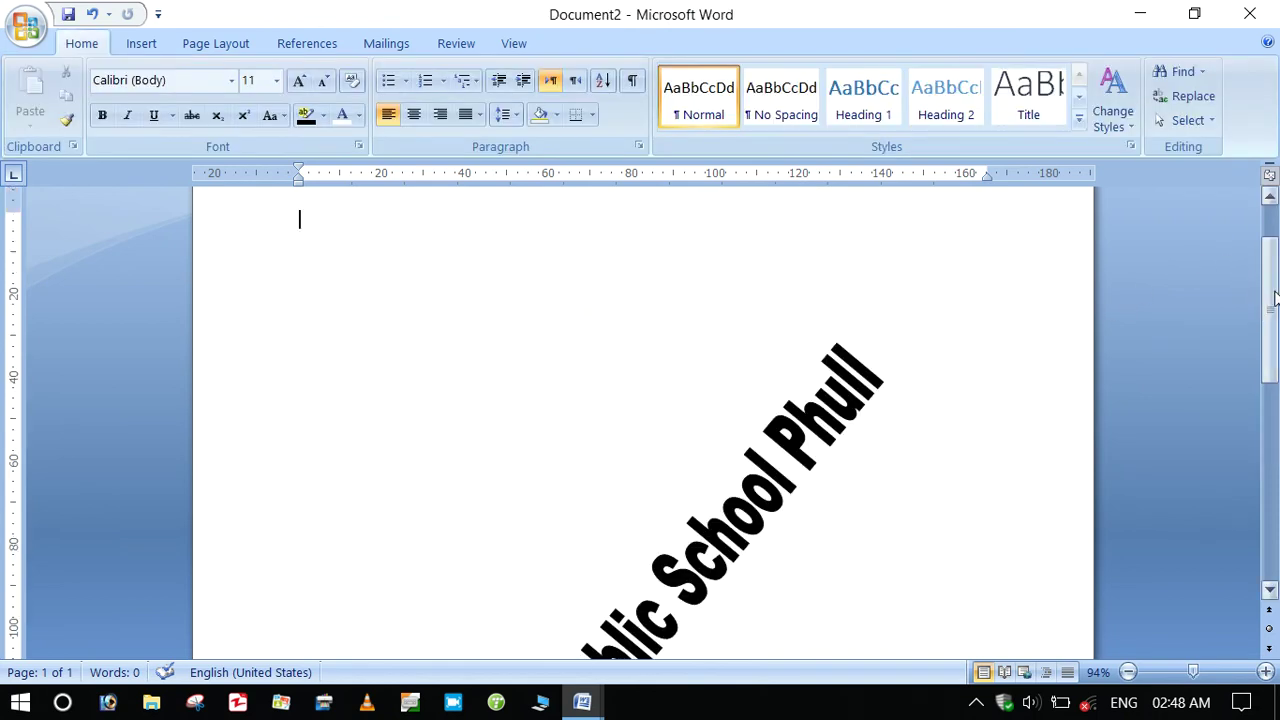
Step: Zoom out to 70% to see the whole diagonal WordArt
{"action": "scroll", "coordinate": [1240, 300], "scroll_direction": "down", "scroll_amount": 3}
{"action": "scroll", "coordinate": [1243, 330], "scroll_direction": "down", "scroll_amount": 2}
{"action": "scroll", "coordinate": [1245, 360], "scroll_direction": "up", "scroll_amount": 2}
{"action": "scroll", "coordinate": [1245, 360], "scroll_direction": "up", "scroll_amount": 1}
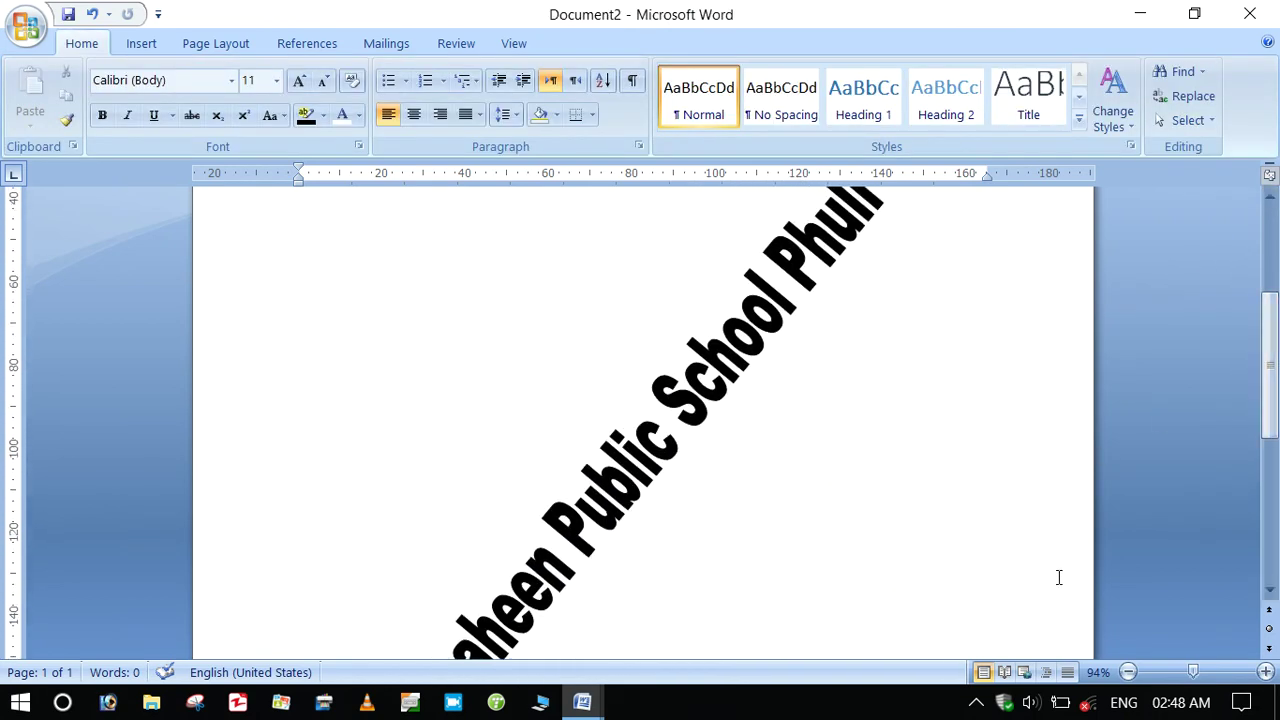
{"action": "left_click", "coordinate": [1128, 672]}
{"action": "left_click", "coordinate": [1128, 672]}
{"action": "left_click", "coordinate": [1128, 672]}
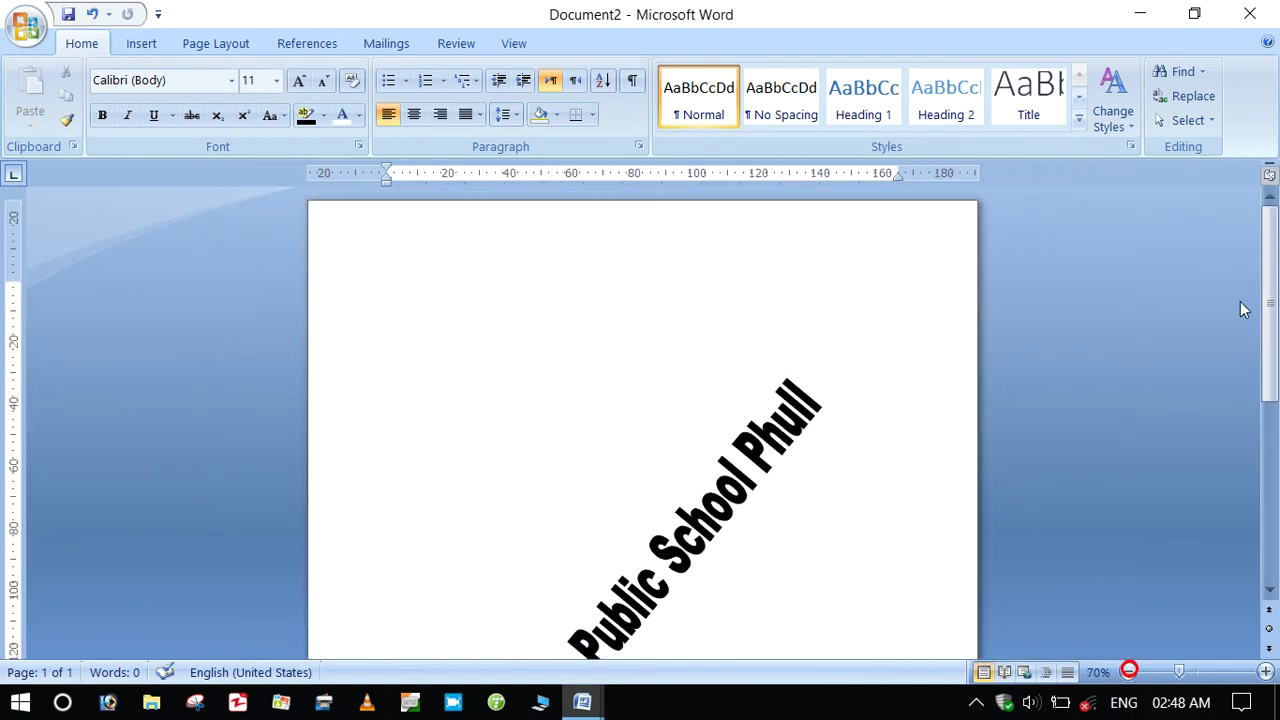
{"action": "mouse_move", "coordinate": [1276, 309]}
{"action": "left_mouse_down"}
{"action": "mouse_move", "coordinate": [1263, 418]}
{"action": "mouse_move", "coordinate": [1188, 264]}
{"action": "mouse_move", "coordinate": [1257, 400]}
{"action": "mouse_move", "coordinate": [1198, 252]}
{"action": "mouse_move", "coordinate": [1245, 371]}
{"action": "mouse_move", "coordinate": [1213, 357]}
{"action": "left_mouse_up"}
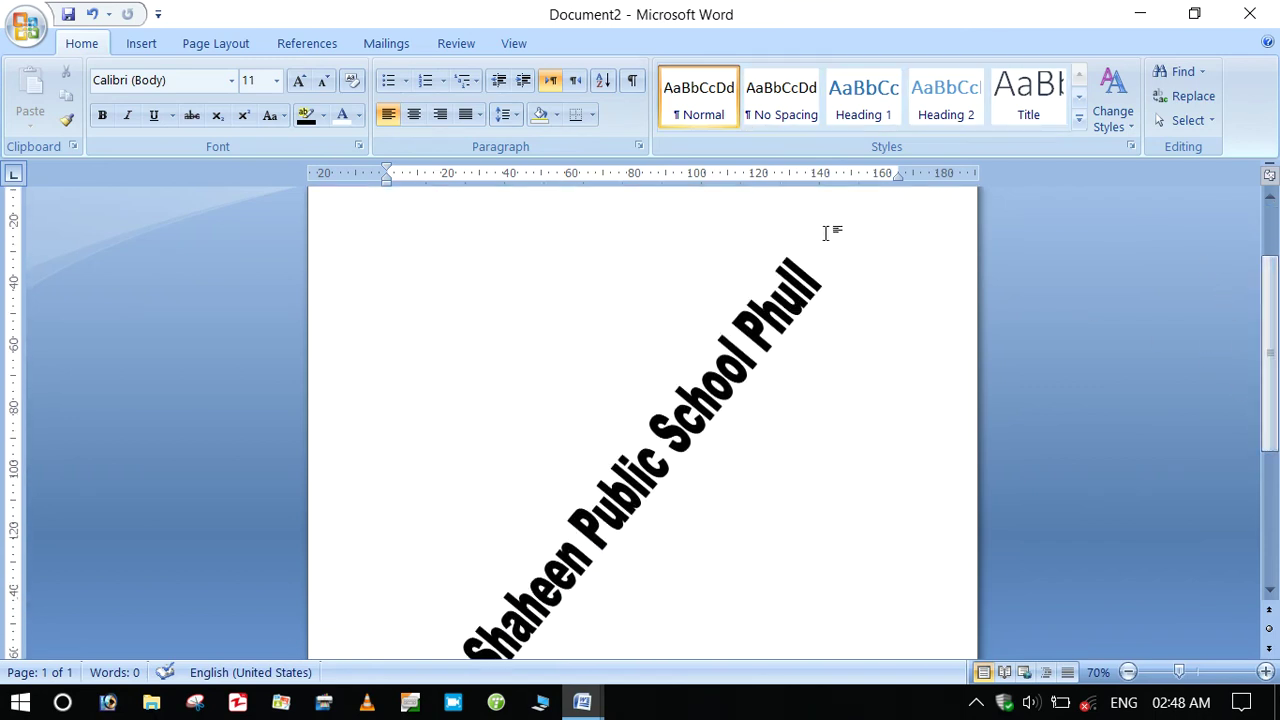
Step: Give the WordArt a light fill and a Gray-25%, Background 2 outline
{"action": "left_click", "coordinate": [748, 352]}
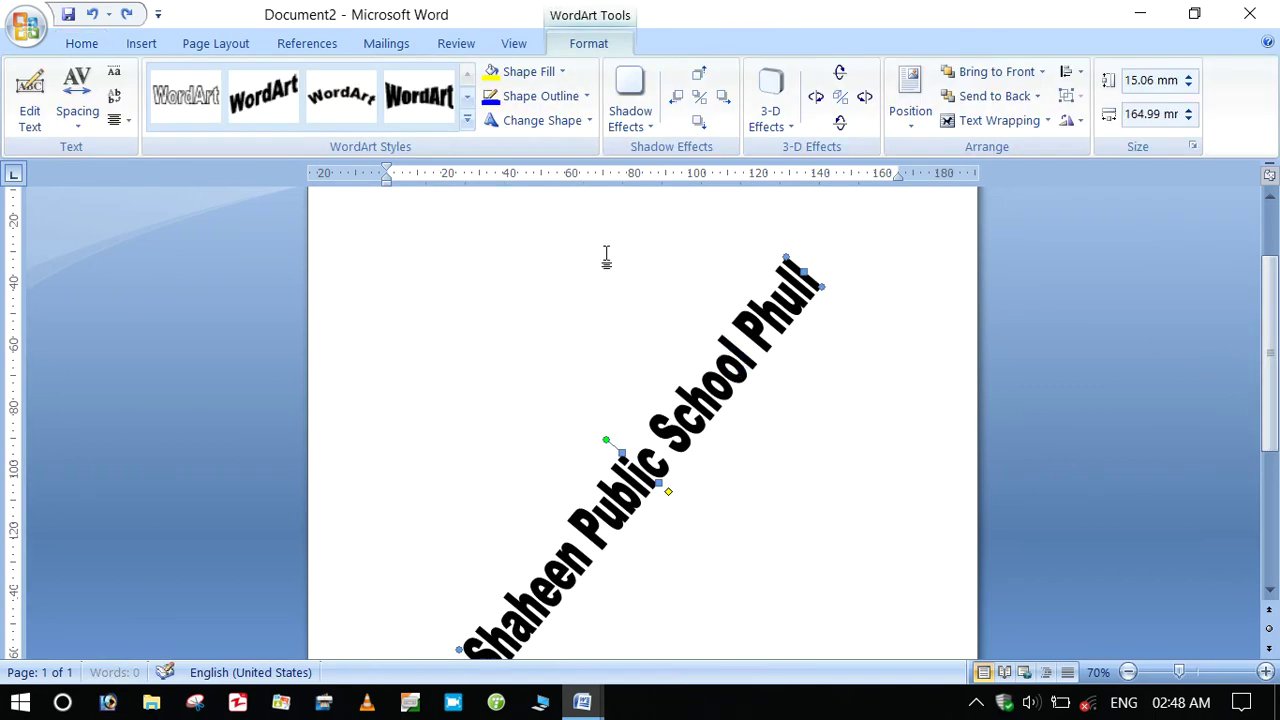
{"action": "left_click", "coordinate": [562, 72]}
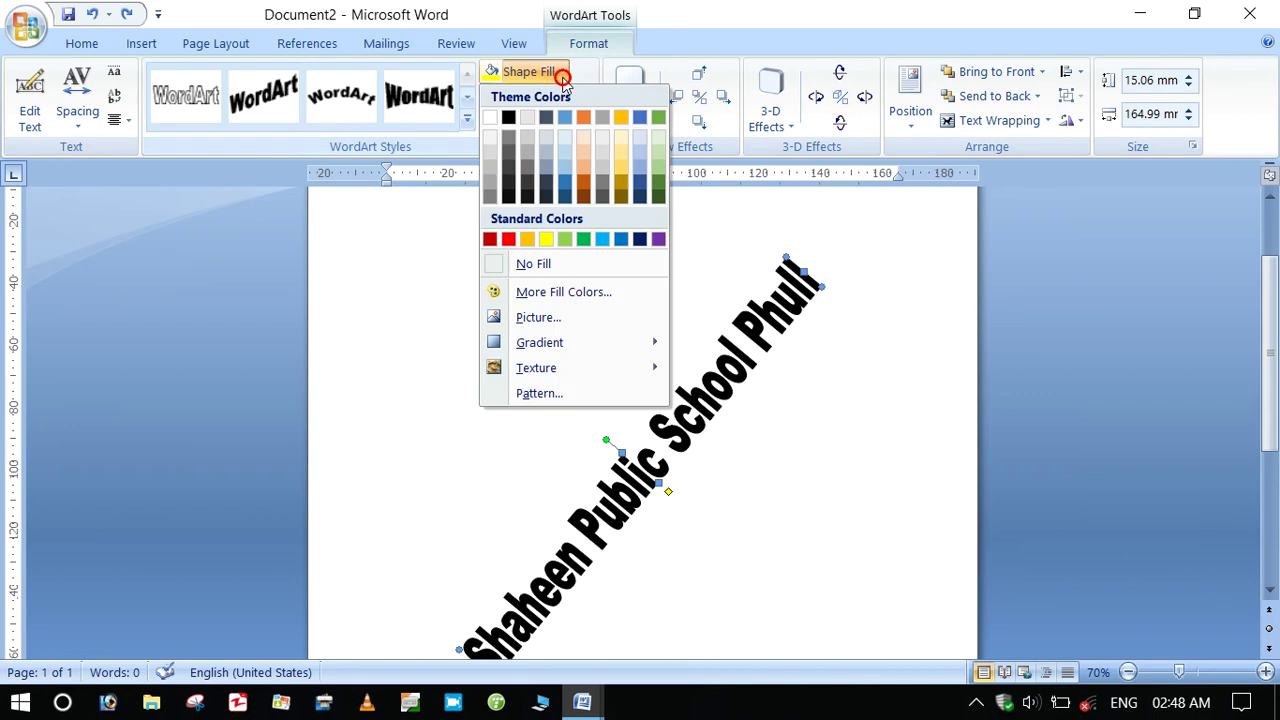
{"action": "left_click", "coordinate": [524, 118]}
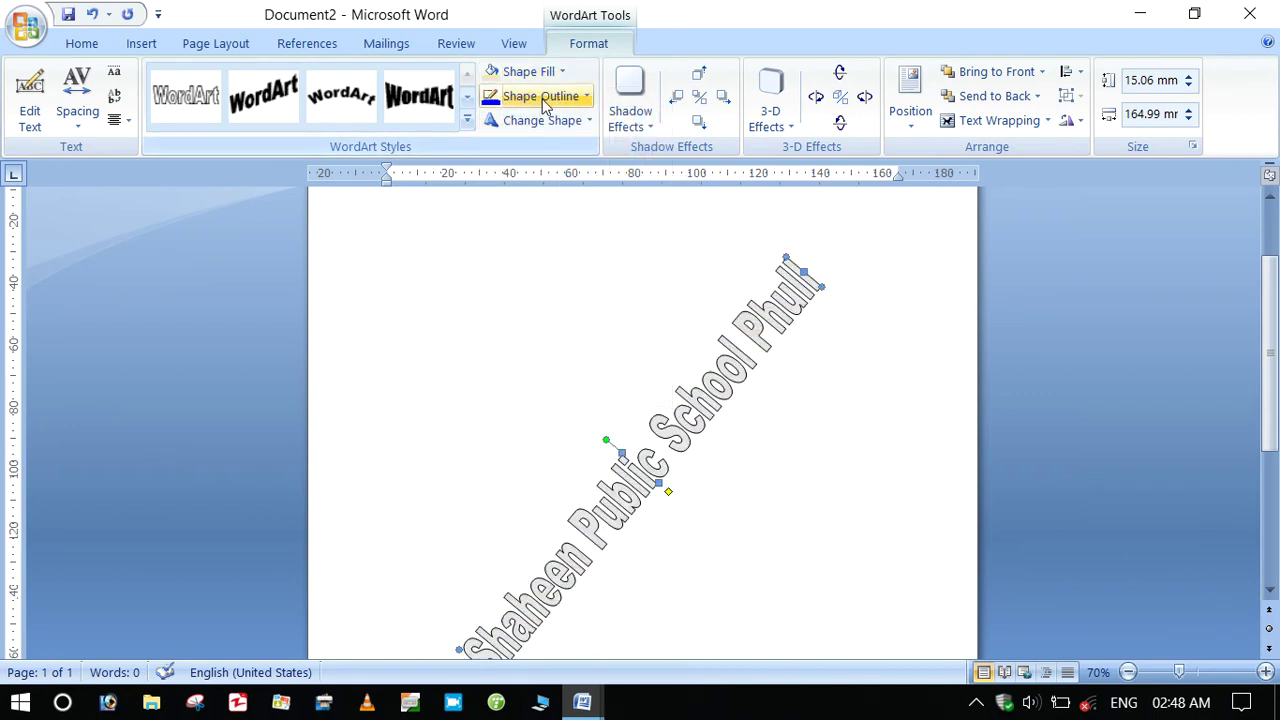
{"action": "left_click", "coordinate": [565, 96]}
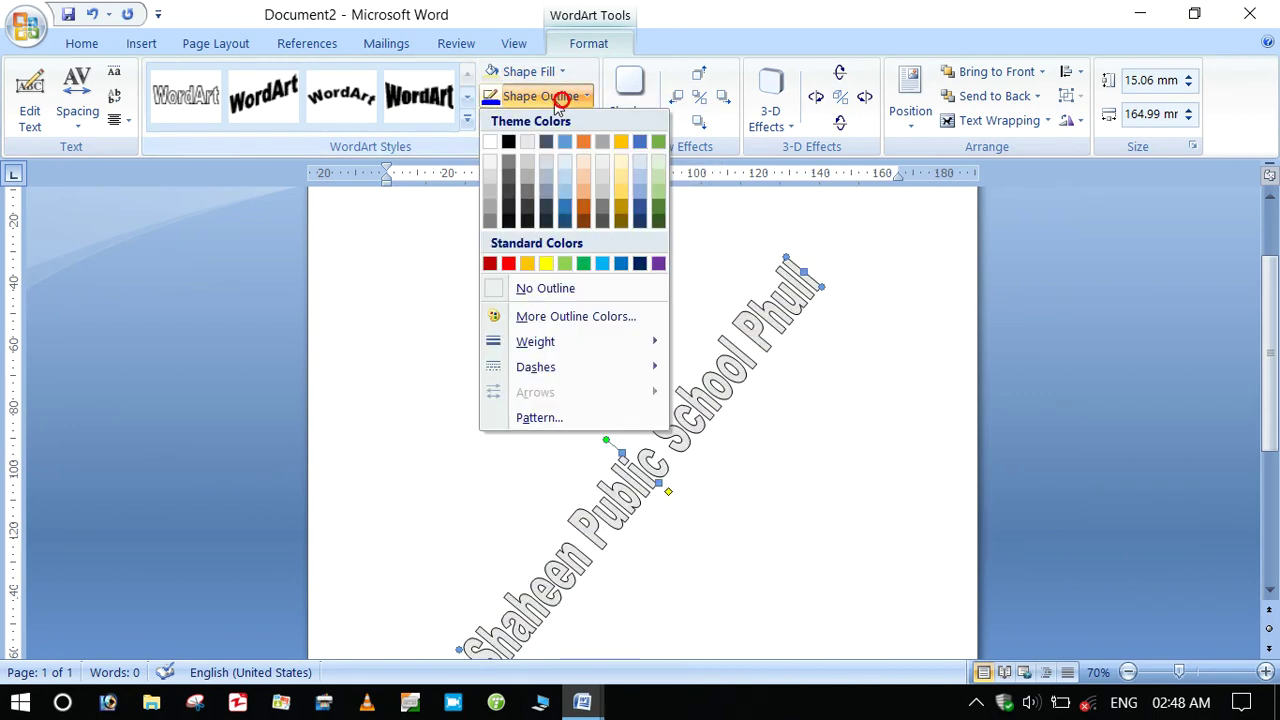
{"action": "left_click", "coordinate": [527, 143]}
{"action": "left_click", "coordinate": [540, 312]}
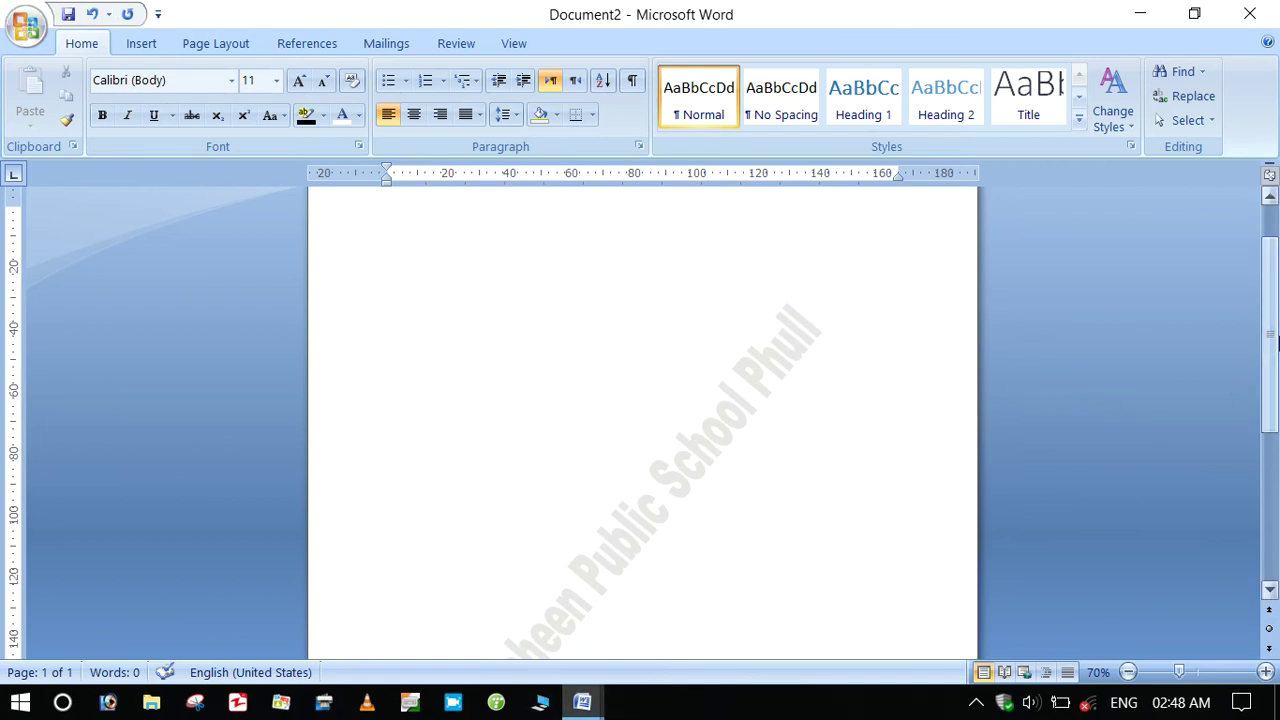
{"action": "left_click_drag", "start_coordinate": [1270, 335], "coordinate": [1258, 400]}
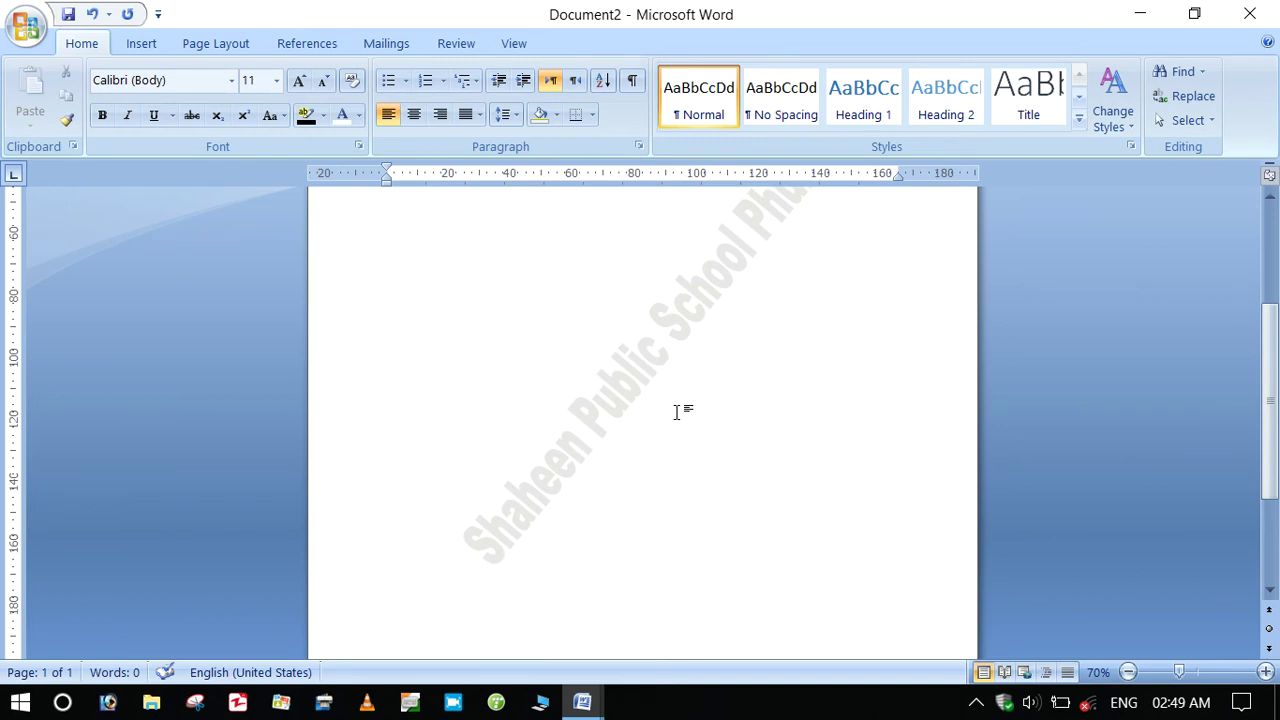
Step: Save the WordArt as building block 'Shaheen water mark' in the Watermarks gallery, then start a new document
{"action": "left_click", "coordinate": [599, 418]}
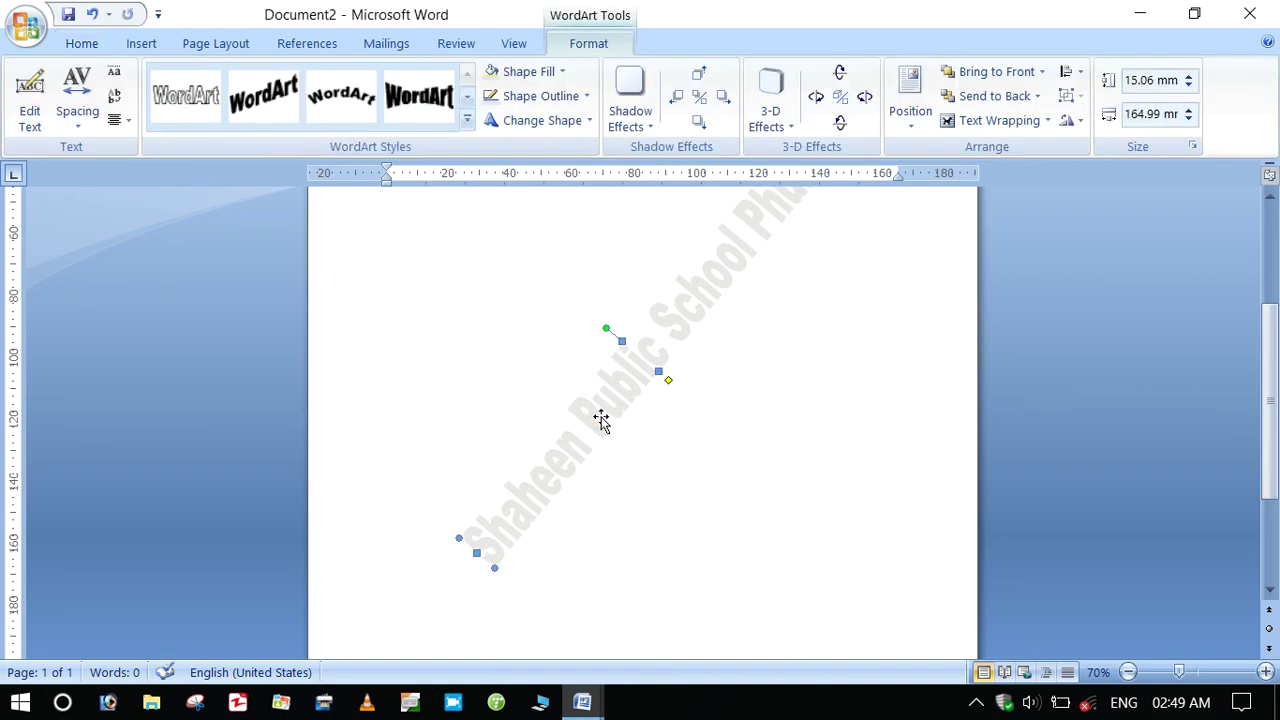
{"action": "left_click", "coordinate": [68, 43]}
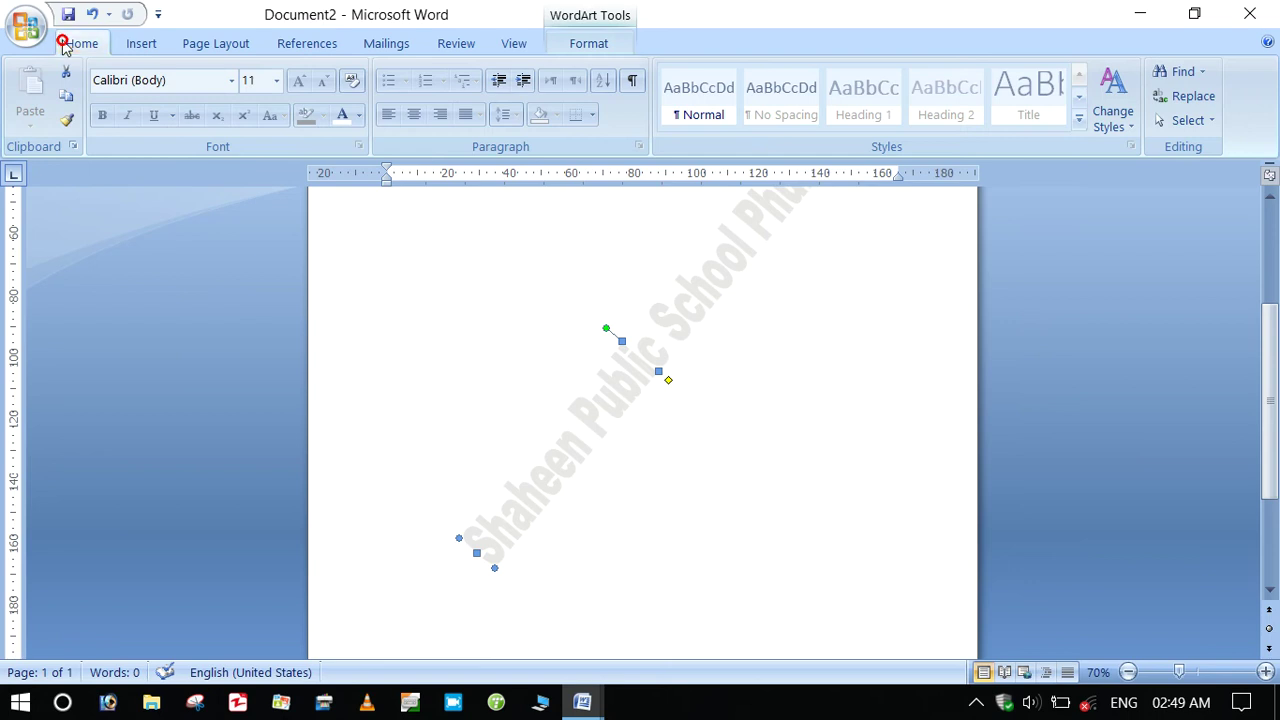
{"action": "left_click", "coordinate": [146, 45]}
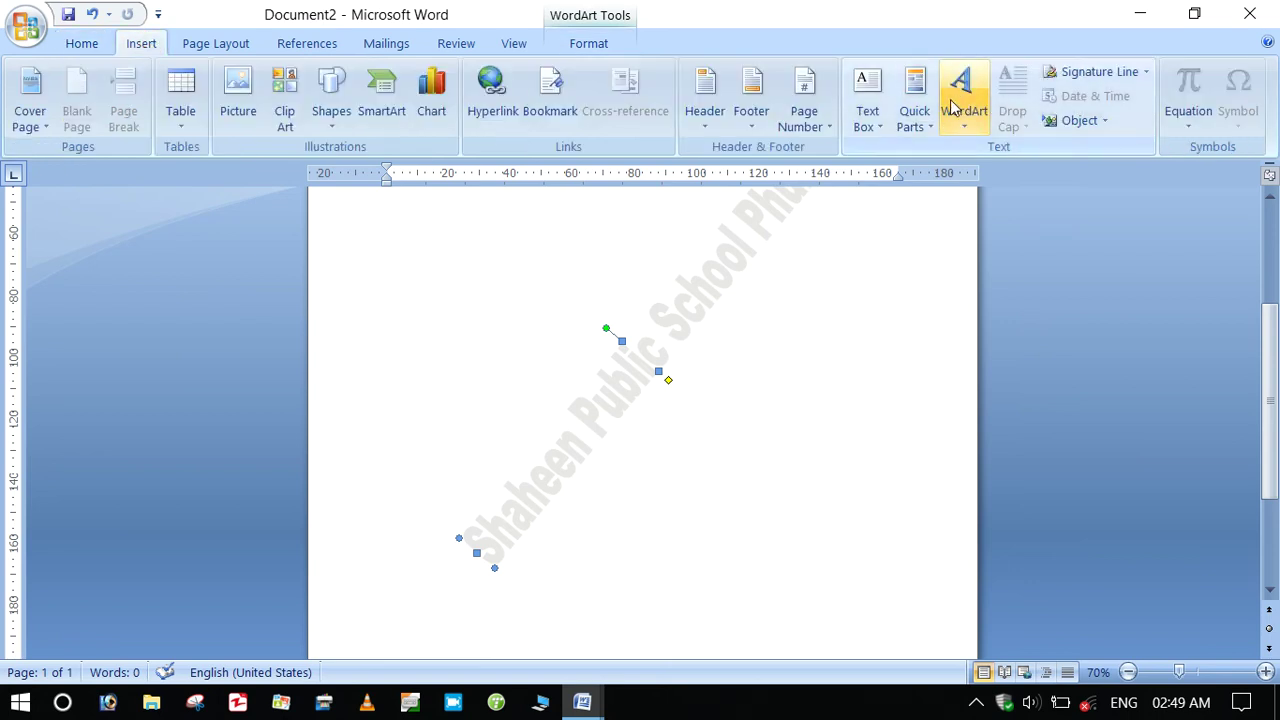
{"action": "left_click", "coordinate": [920, 115]}
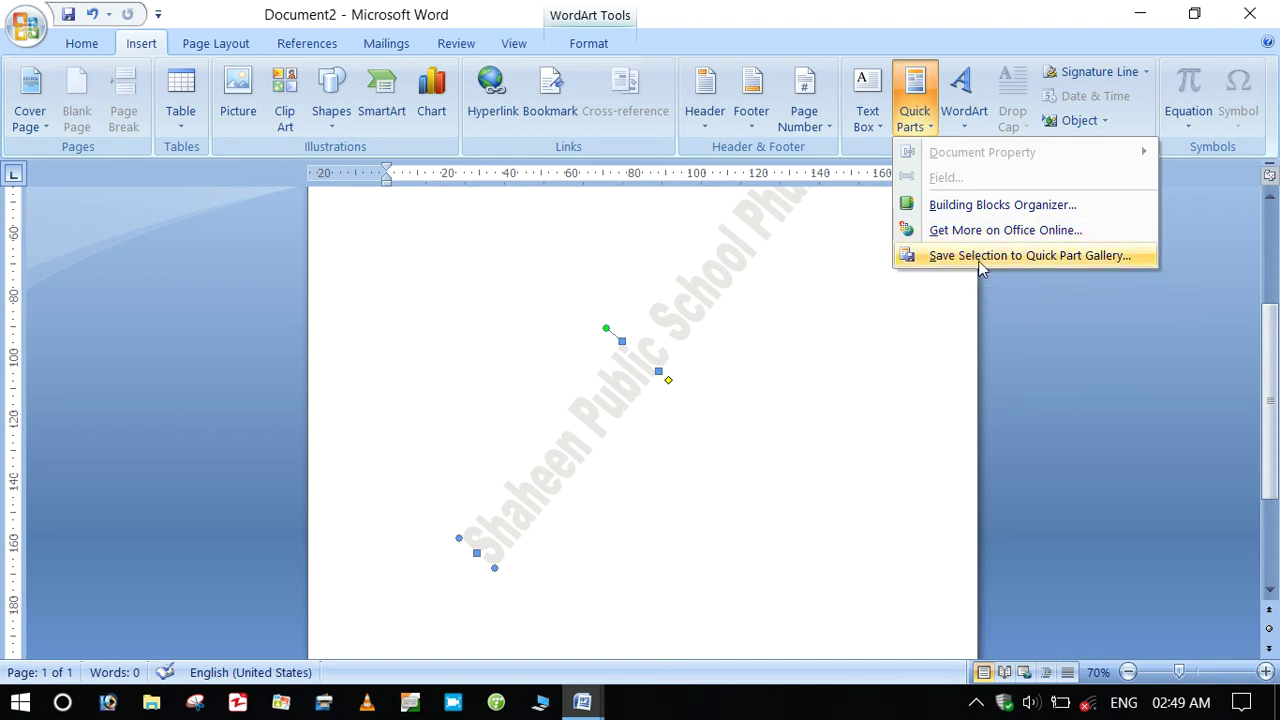
{"action": "left_click", "coordinate": [1067, 262]}
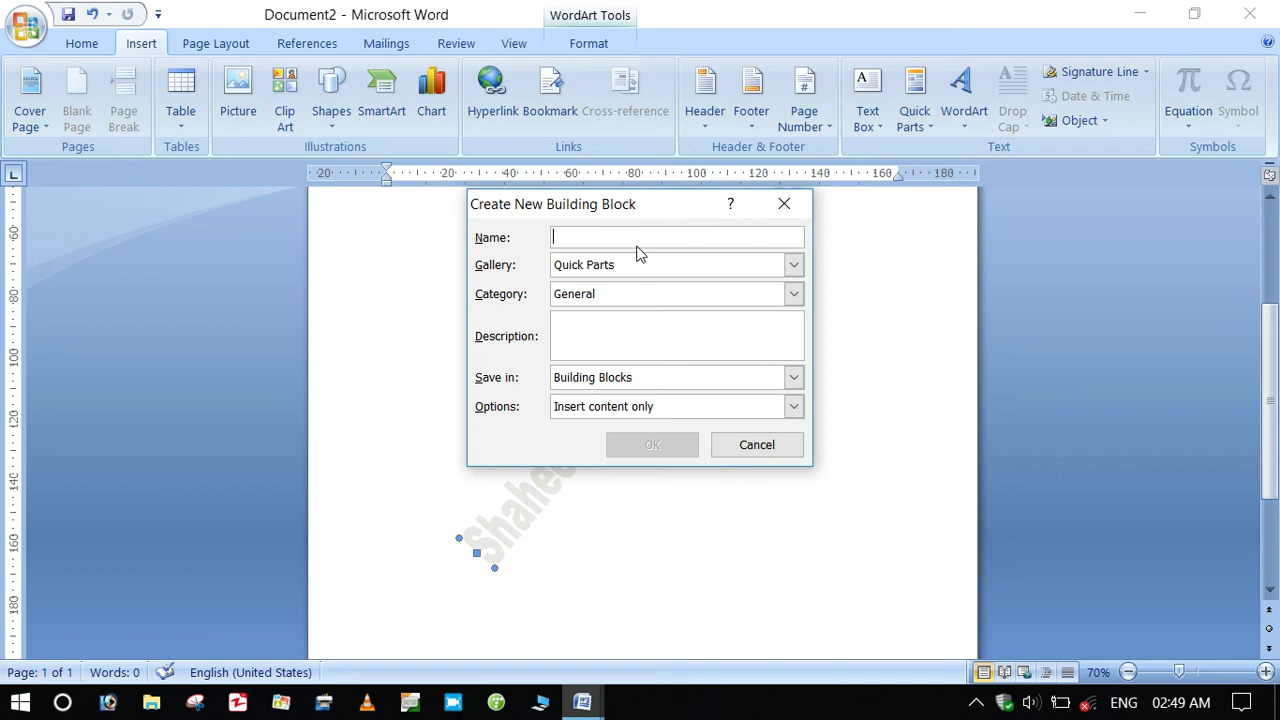
{"action": "type", "text": "Shaheen water mark"}
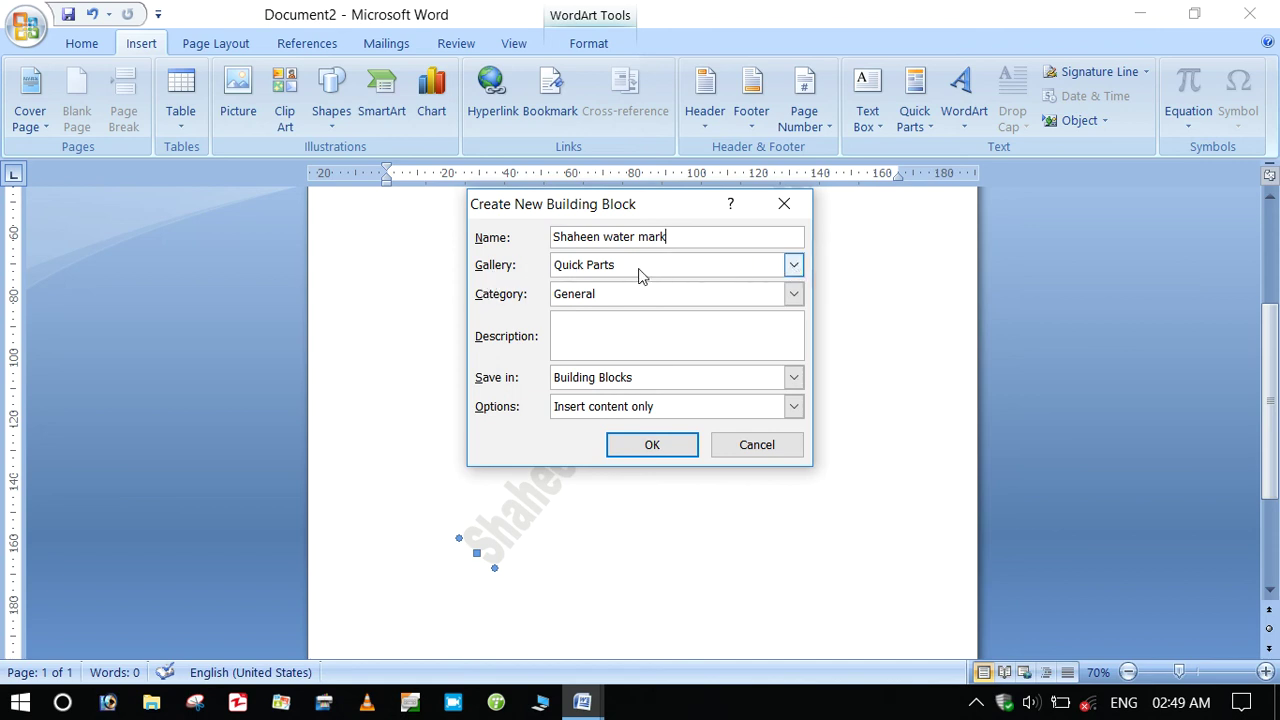
{"action": "left_click", "coordinate": [793, 264]}
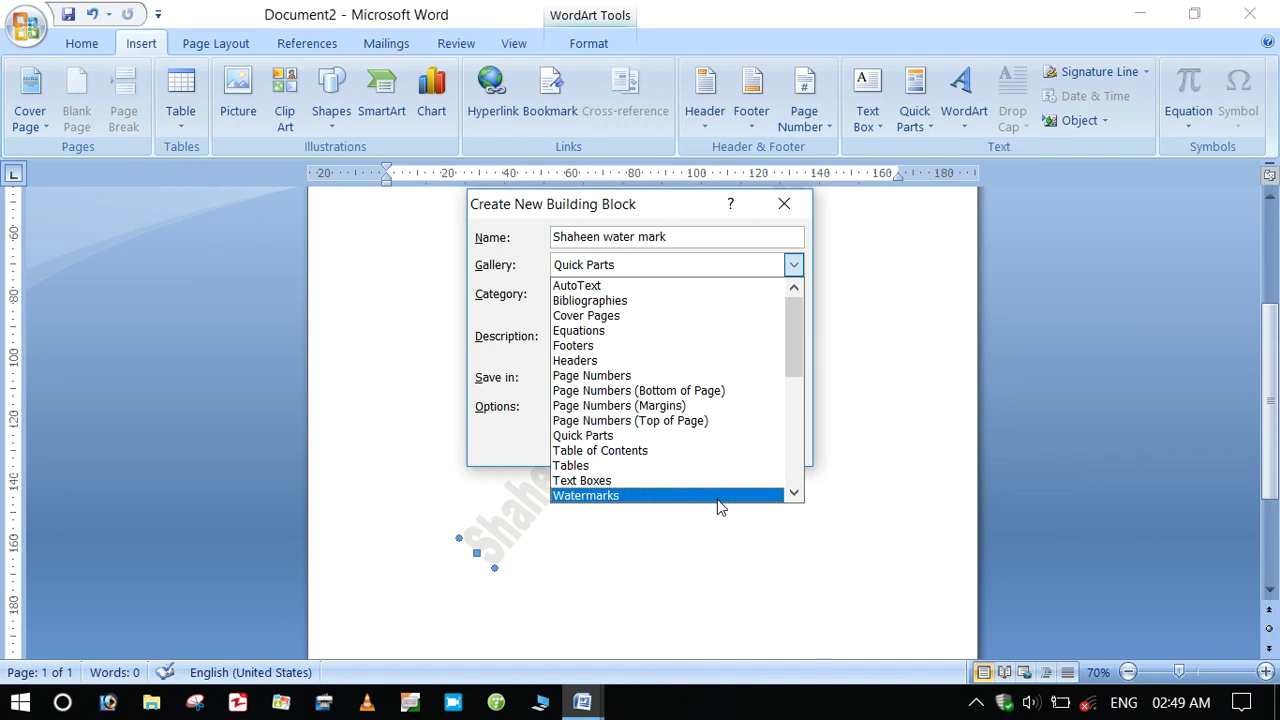
{"action": "left_click", "coordinate": [717, 496]}
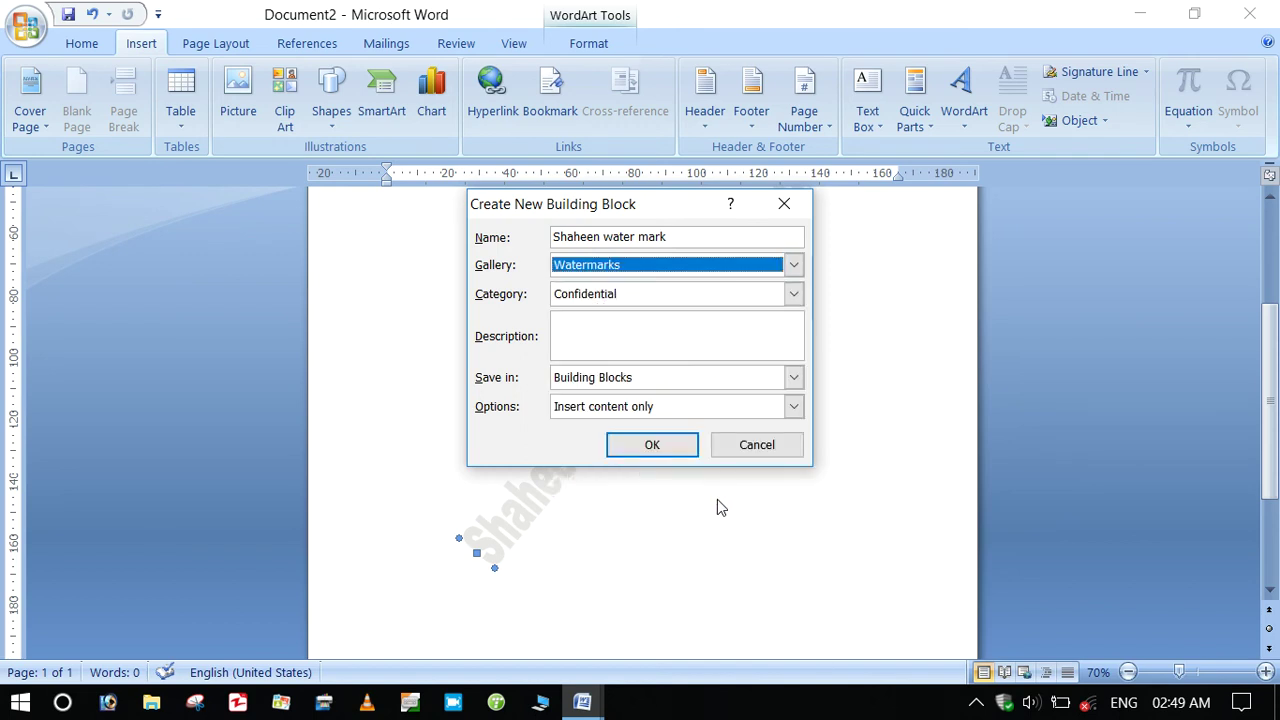
{"action": "left_click", "coordinate": [652, 445]}
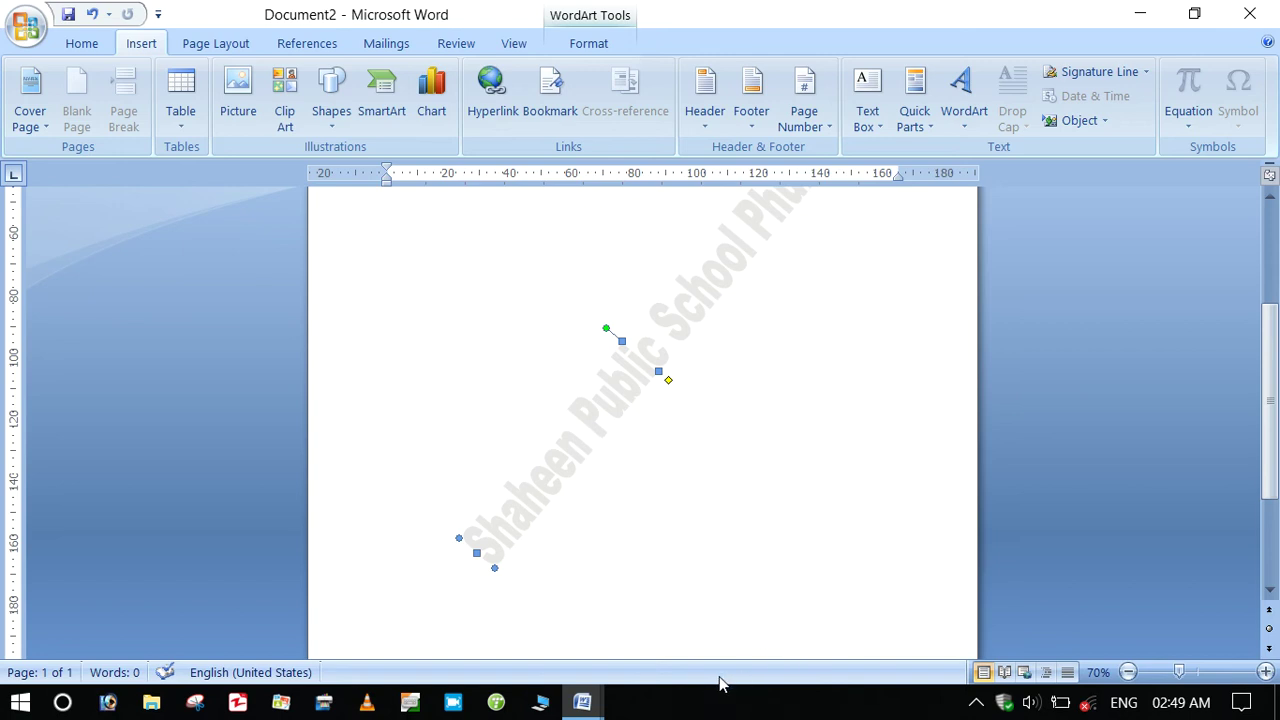
{"action": "key", "text": "ctrl+n"}
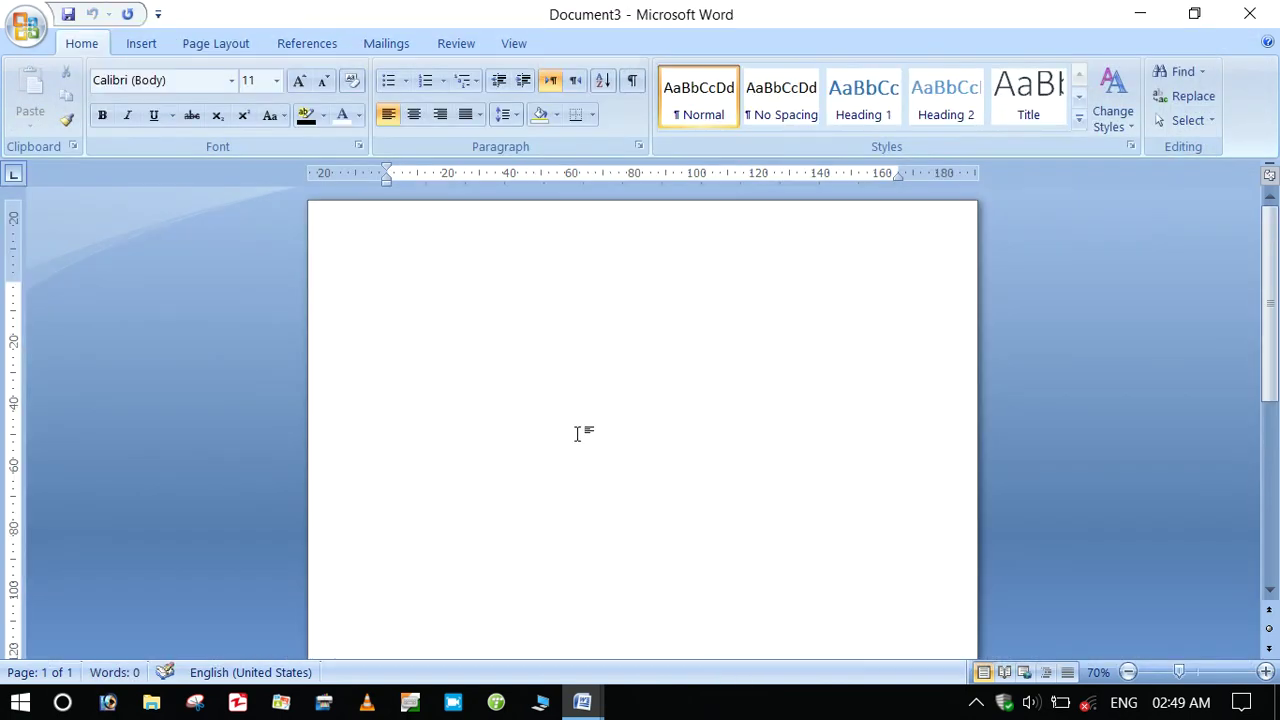
Step: Apply the Shaheen water mark watermark to Document3 and zoom to 100%
{"action": "left_click", "coordinate": [190, 46]}
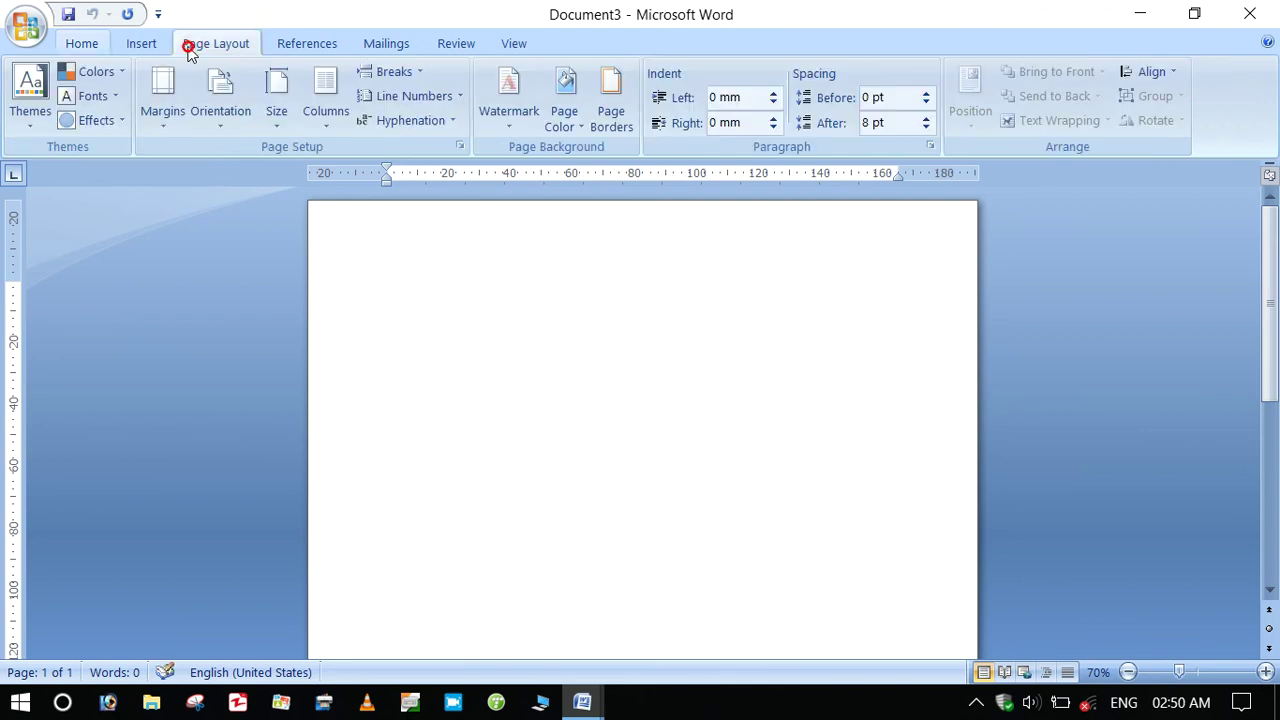
{"action": "left_click", "coordinate": [528, 94]}
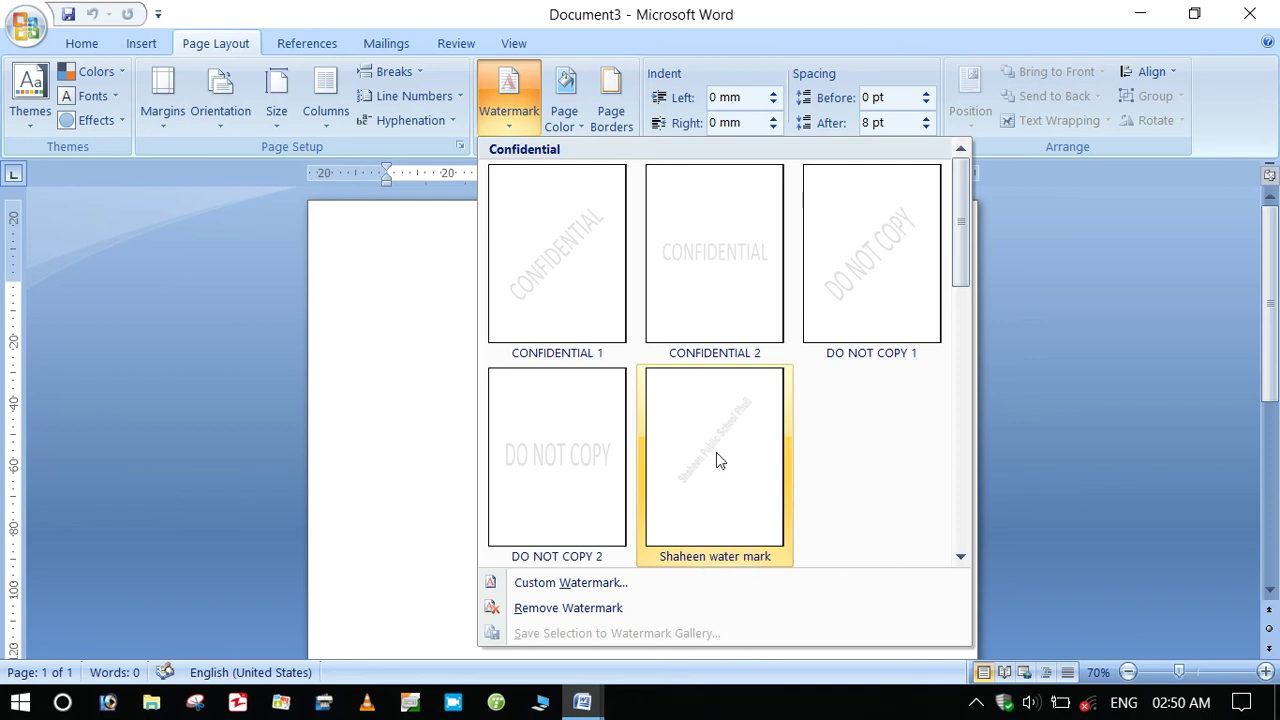
{"action": "left_click", "coordinate": [740, 479]}
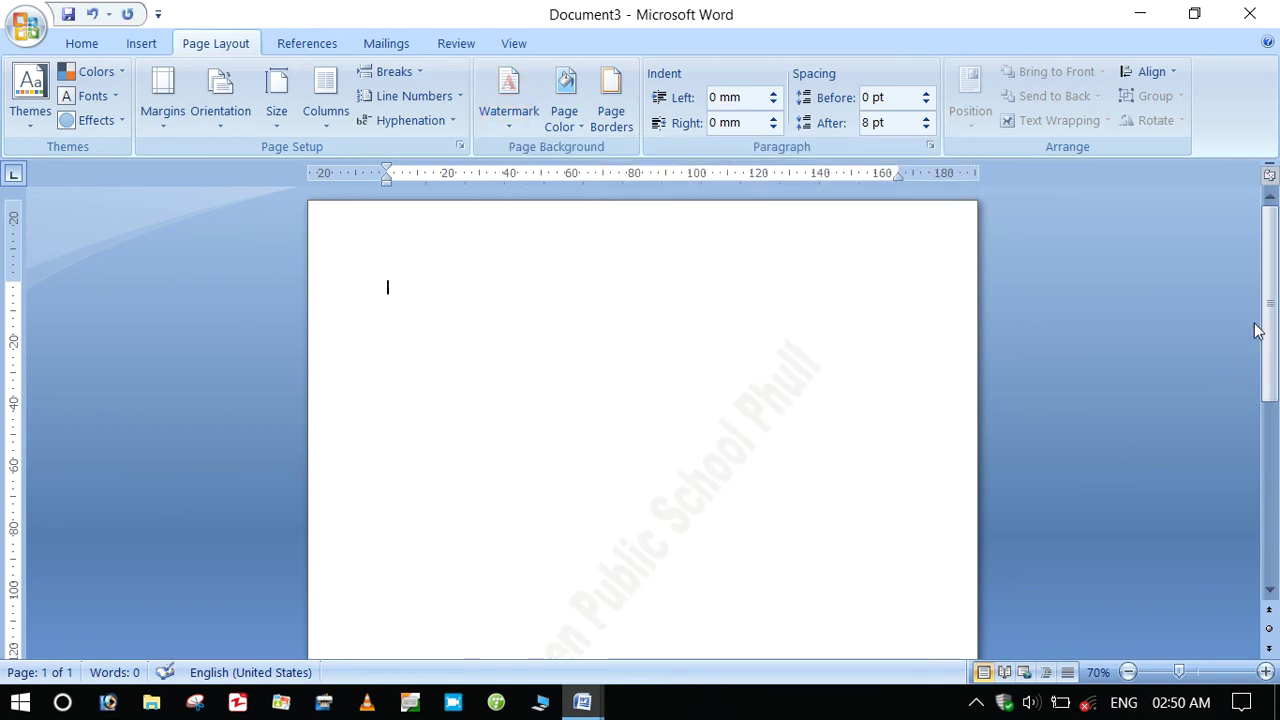
{"action": "mouse_move", "coordinate": [1263, 330]}
{"action": "left_mouse_down"}
{"action": "mouse_move", "coordinate": [1276, 390]}
{"action": "mouse_move", "coordinate": [1268, 365]}
{"action": "left_mouse_up"}
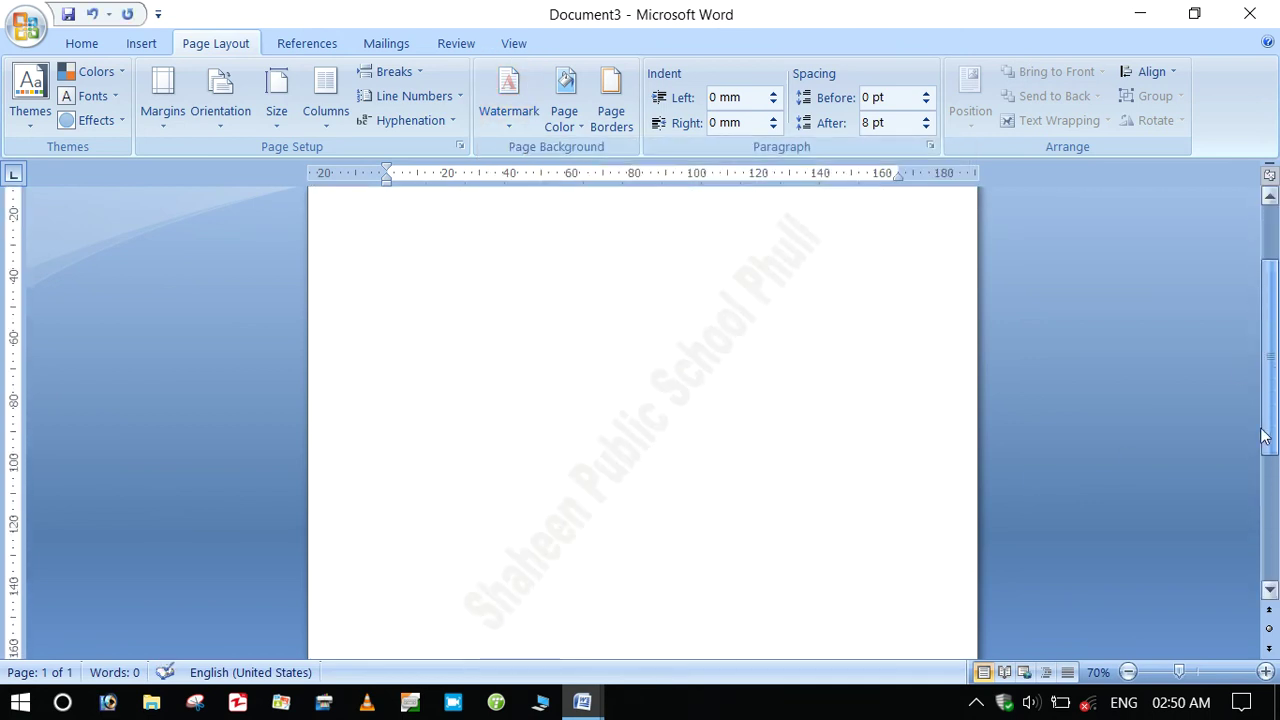
{"action": "left_click", "coordinate": [1265, 672]}
{"action": "left_click", "coordinate": [1265, 672]}
{"action": "left_click", "coordinate": [1265, 672]}
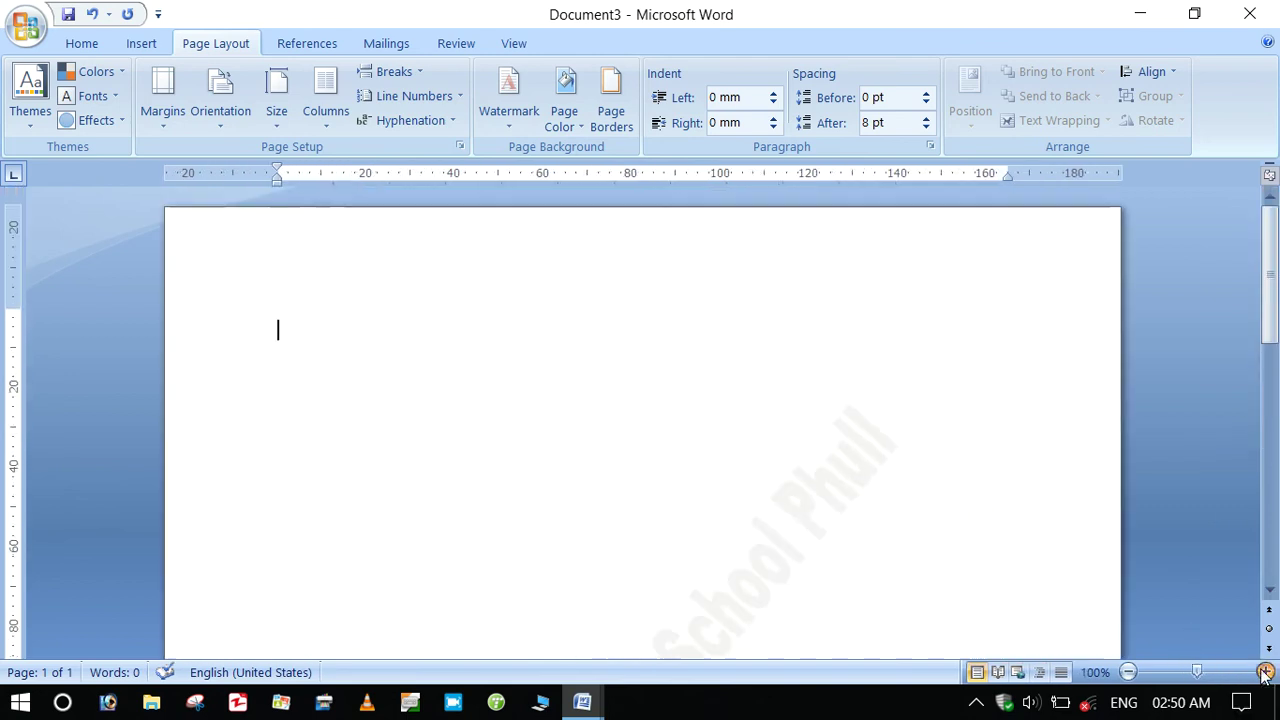
{"action": "left_click_drag", "start_coordinate": [1270, 317], "coordinate": [1272, 382]}
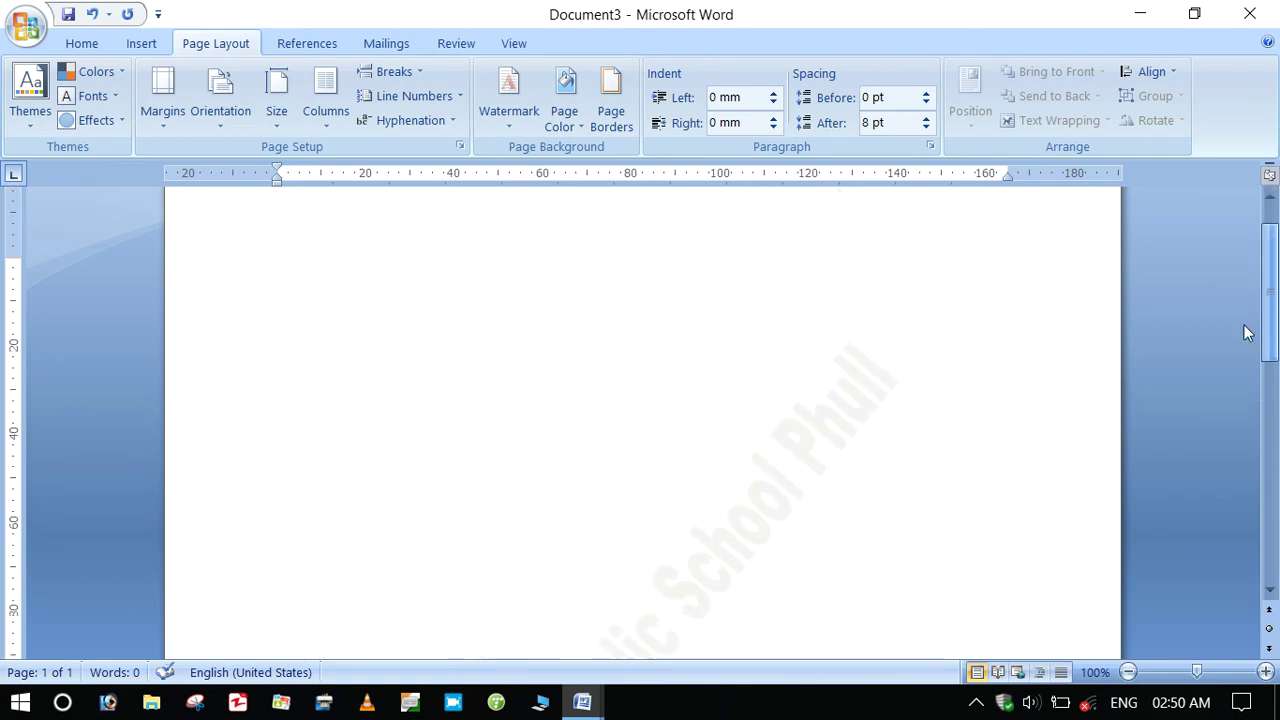
{"action": "mouse_move", "coordinate": [1274, 382]}
{"action": "left_mouse_down"}
{"action": "mouse_move", "coordinate": [1276, 500]}
{"action": "mouse_move", "coordinate": [1211, 315]}
{"action": "mouse_move", "coordinate": [1205, 240]}
{"action": "left_mouse_up"}
Step: Generate sample paragraphs with =rand() and zoom out to see the whole page
{"action": "type", "text": "=rand"}
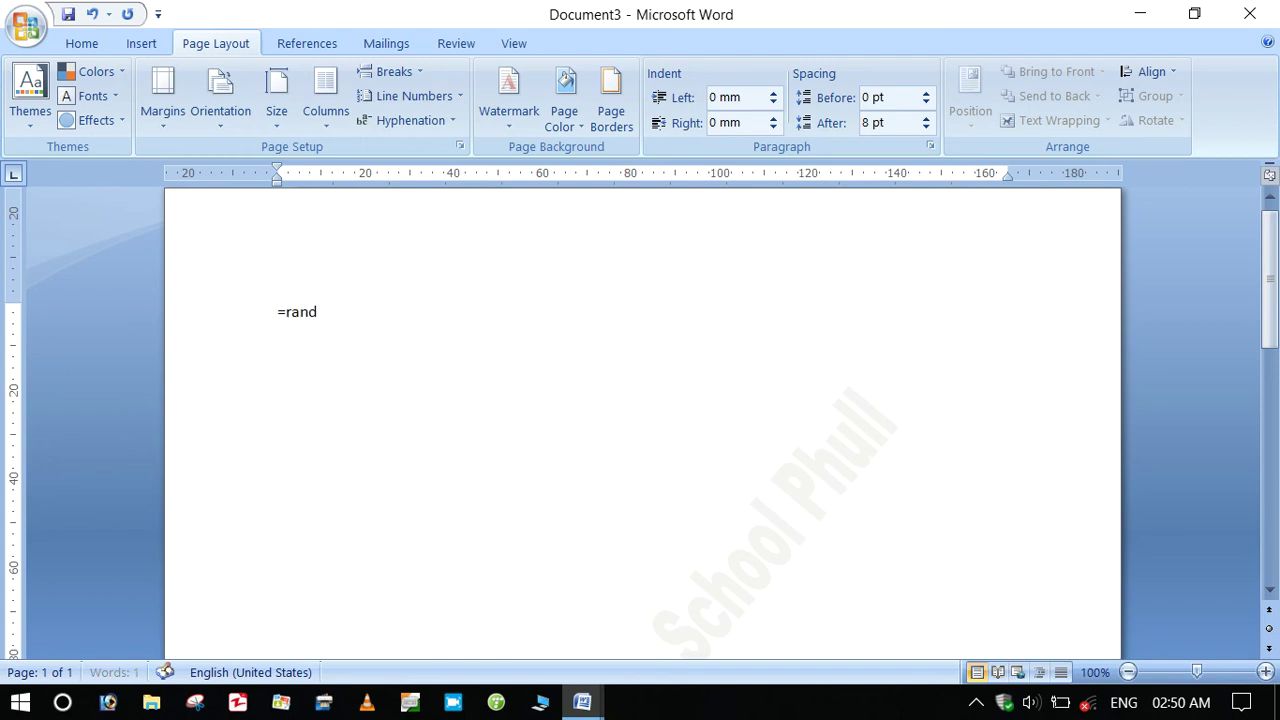
{"action": "type", "text": "()"}
{"action": "key", "text": "Return"}
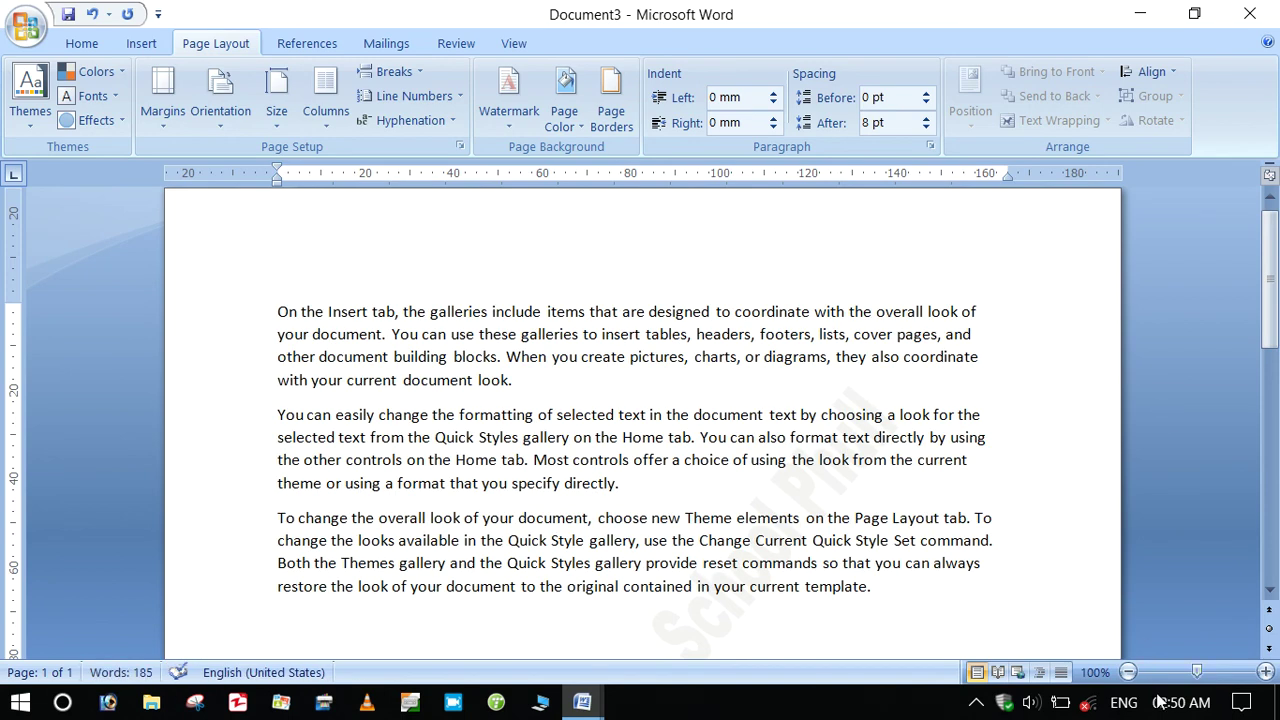
{"action": "left_click", "coordinate": [1128, 672]}
{"action": "left_click", "coordinate": [1128, 672]}
{"action": "left_click", "coordinate": [1128, 672]}
{"action": "left_click", "coordinate": [1128, 672]}
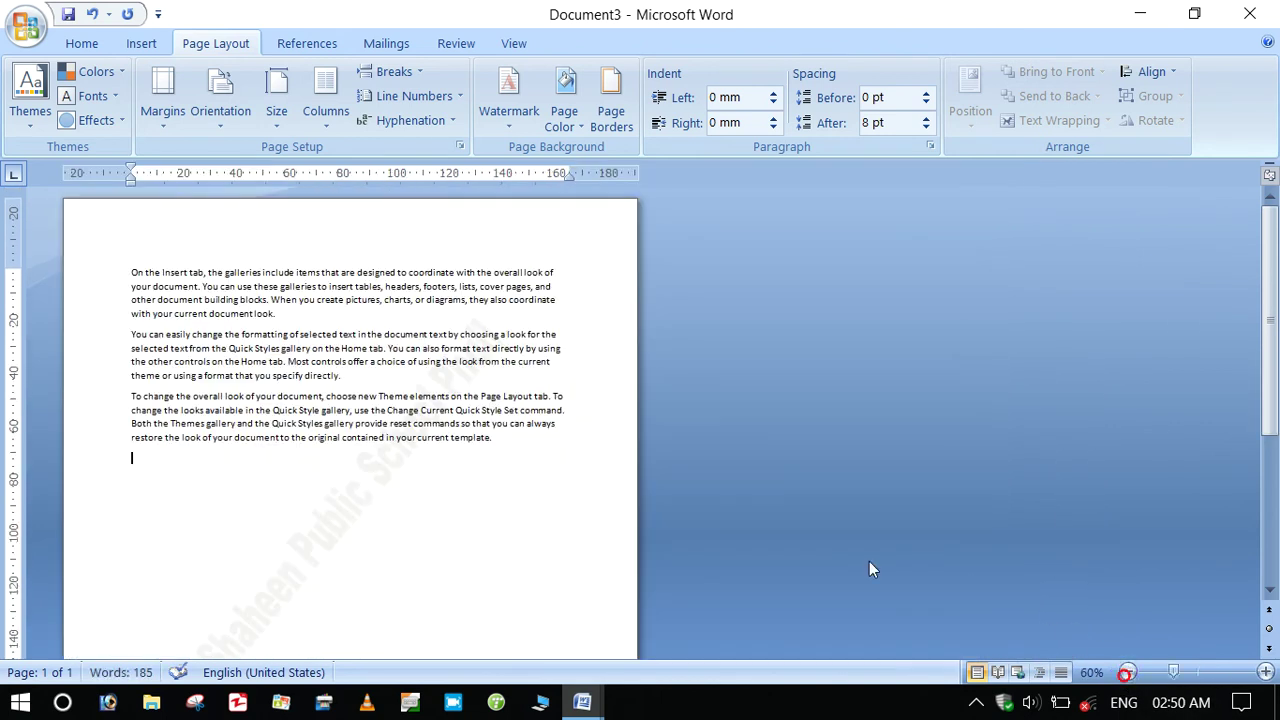
Step: Copy the three sample paragraphs and paste a second copy below them
{"action": "left_click_drag", "start_coordinate": [130, 272], "coordinate": [423, 490]}
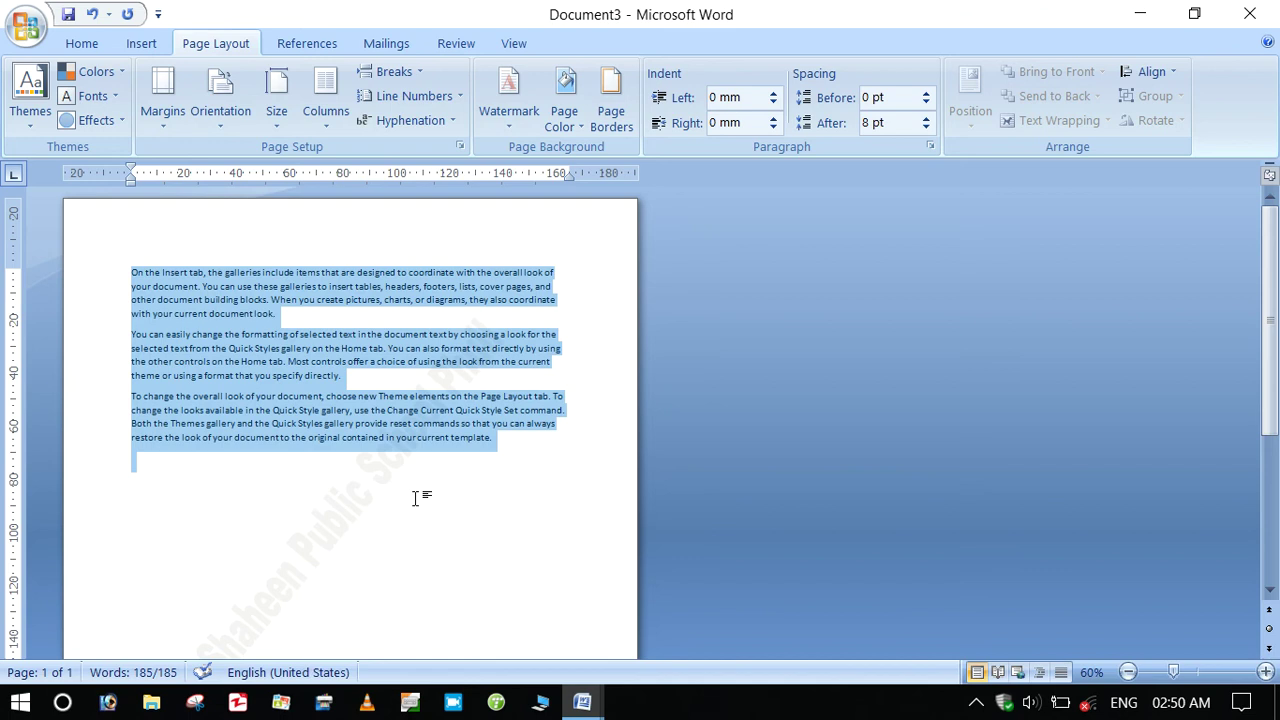
{"action": "key", "text": "ctrl+c"}
{"action": "left_click", "coordinate": [352, 550]}
{"action": "key", "text": "ctrl+v"}
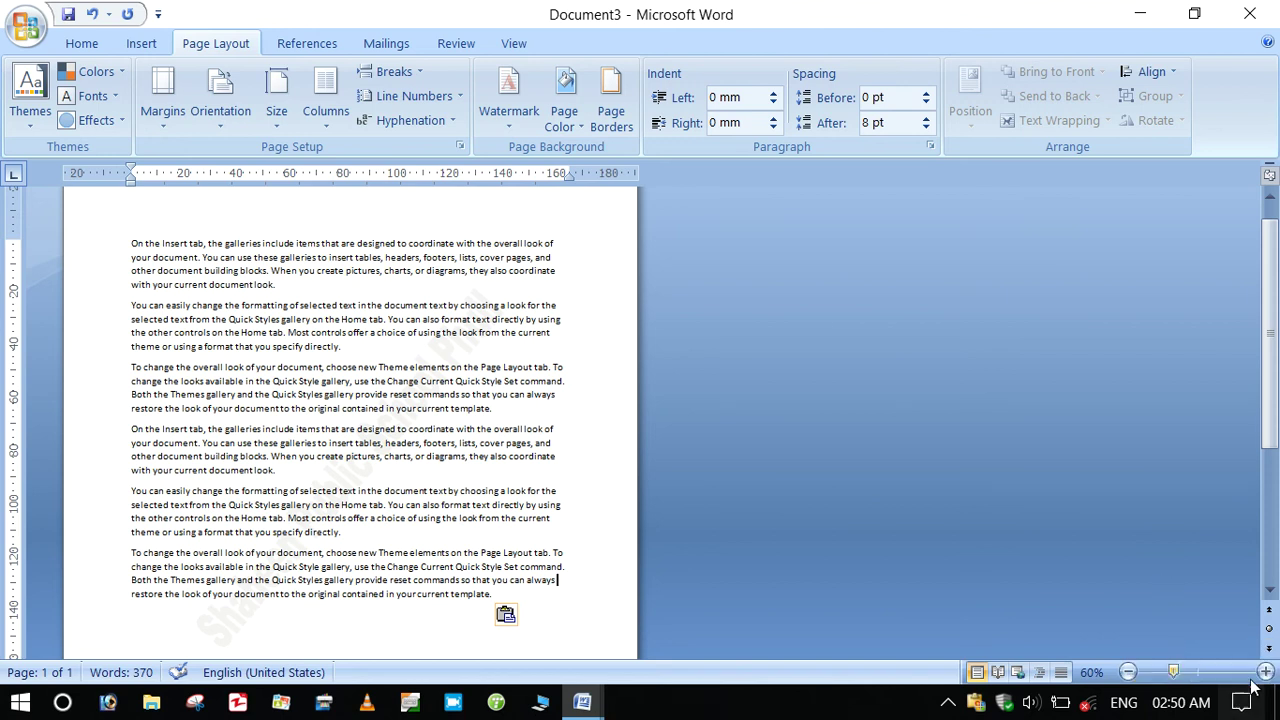
Step: Zoom in to 110% and scroll back to the top of the page
{"action": "left_click", "coordinate": [1268, 672]}
{"action": "left_click", "coordinate": [1268, 672]}
{"action": "left_click", "coordinate": [1268, 672]}
{"action": "left_click", "coordinate": [1268, 672]}
{"action": "left_click", "coordinate": [1268, 672]}
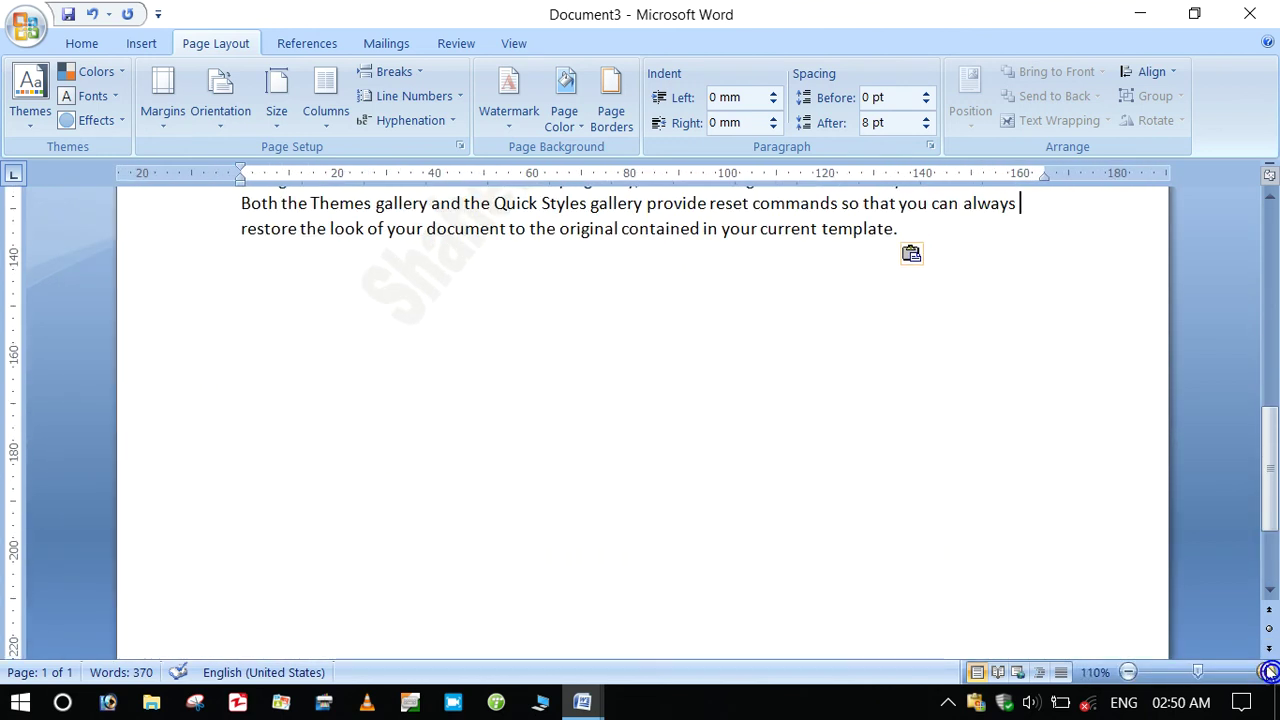
{"action": "left_click_drag", "start_coordinate": [1268, 488], "coordinate": [1272, 352]}
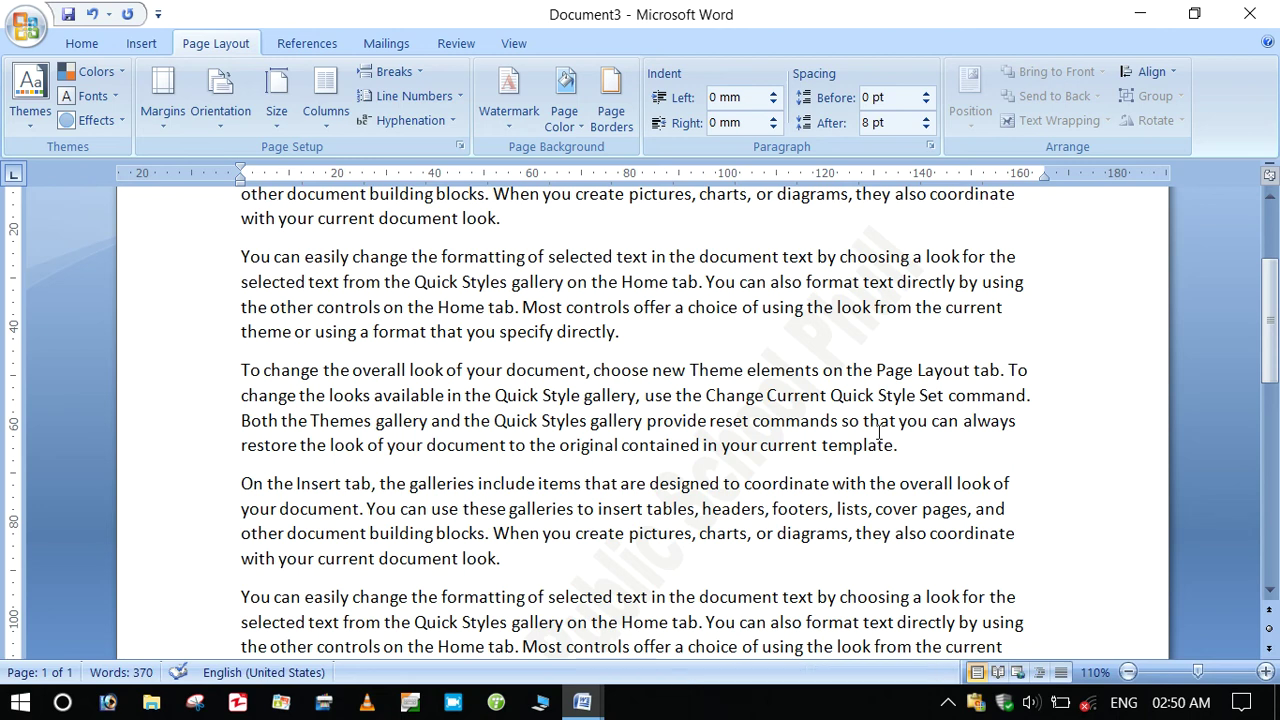
{"action": "mouse_move", "coordinate": [1270, 300]}
{"action": "left_mouse_down"}
{"action": "mouse_move", "coordinate": [1272, 357]}
{"action": "mouse_move", "coordinate": [1271, 265]}
{"action": "left_mouse_up"}
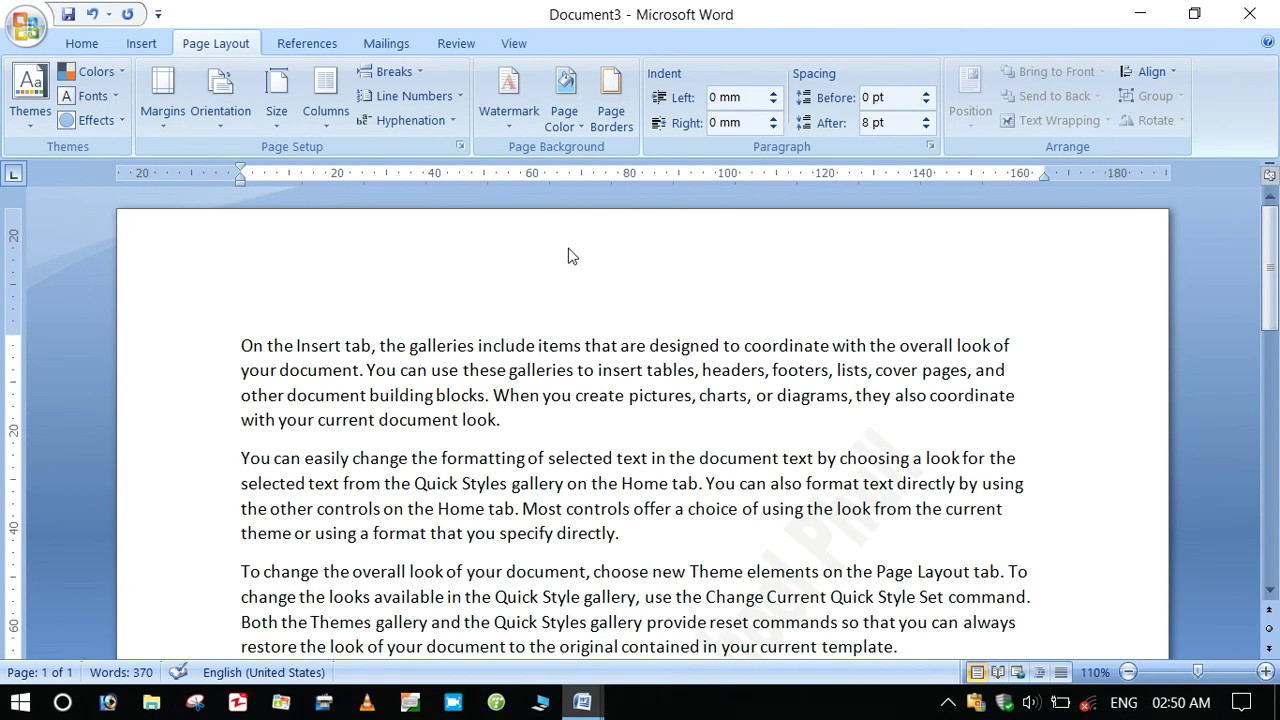
{"action": "left_click_drag", "start_coordinate": [1268, 240], "coordinate": [1265, 237]}
Step: Add a line above the first paragraph and type 'Shaheen Public School Phull'
{"action": "double_click", "coordinate": [266, 302]}
{"action": "left_click", "coordinate": [1040, 110]}
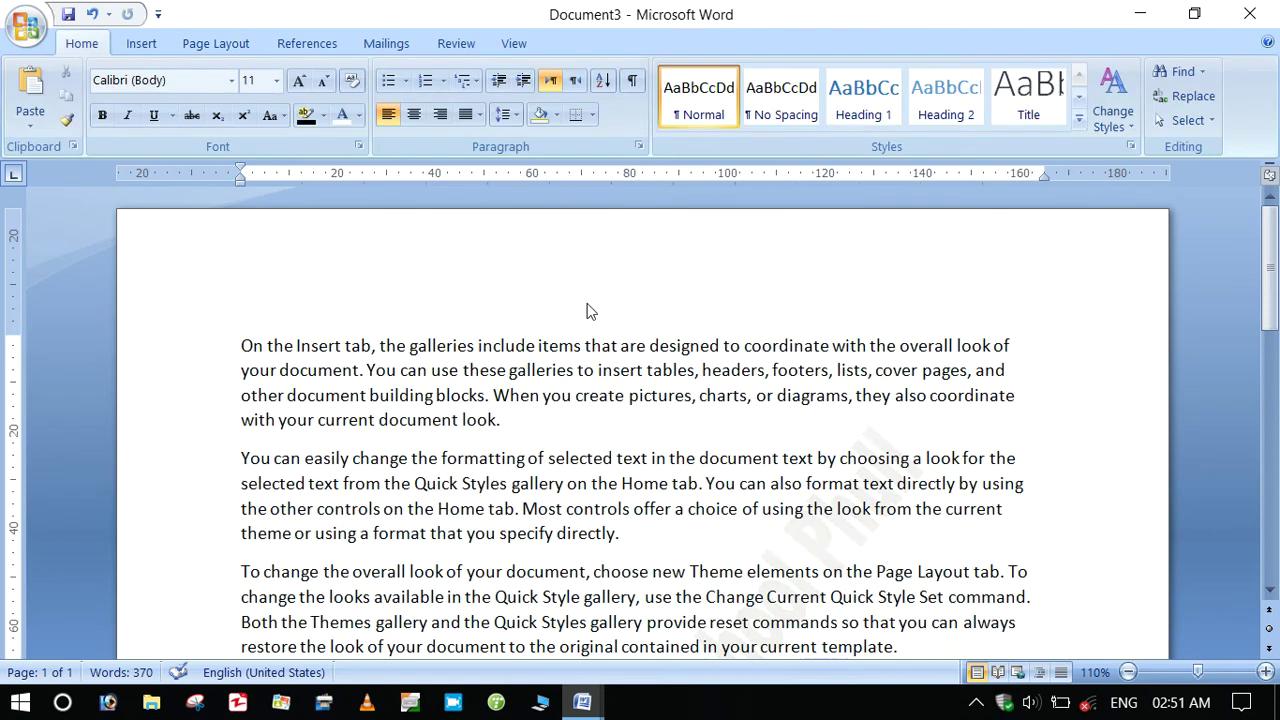
{"action": "key", "text": "Return"}
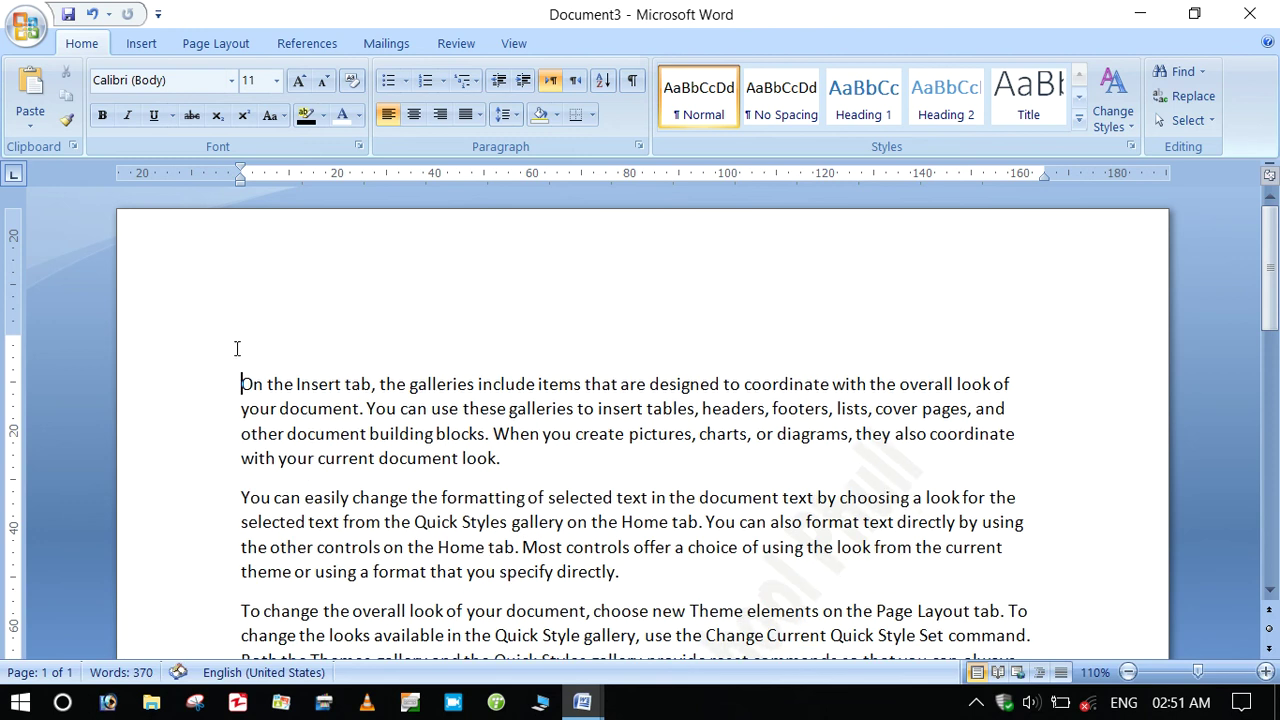
{"action": "left_click", "coordinate": [255, 352]}
{"action": "type", "text": "Shaheen Public "}
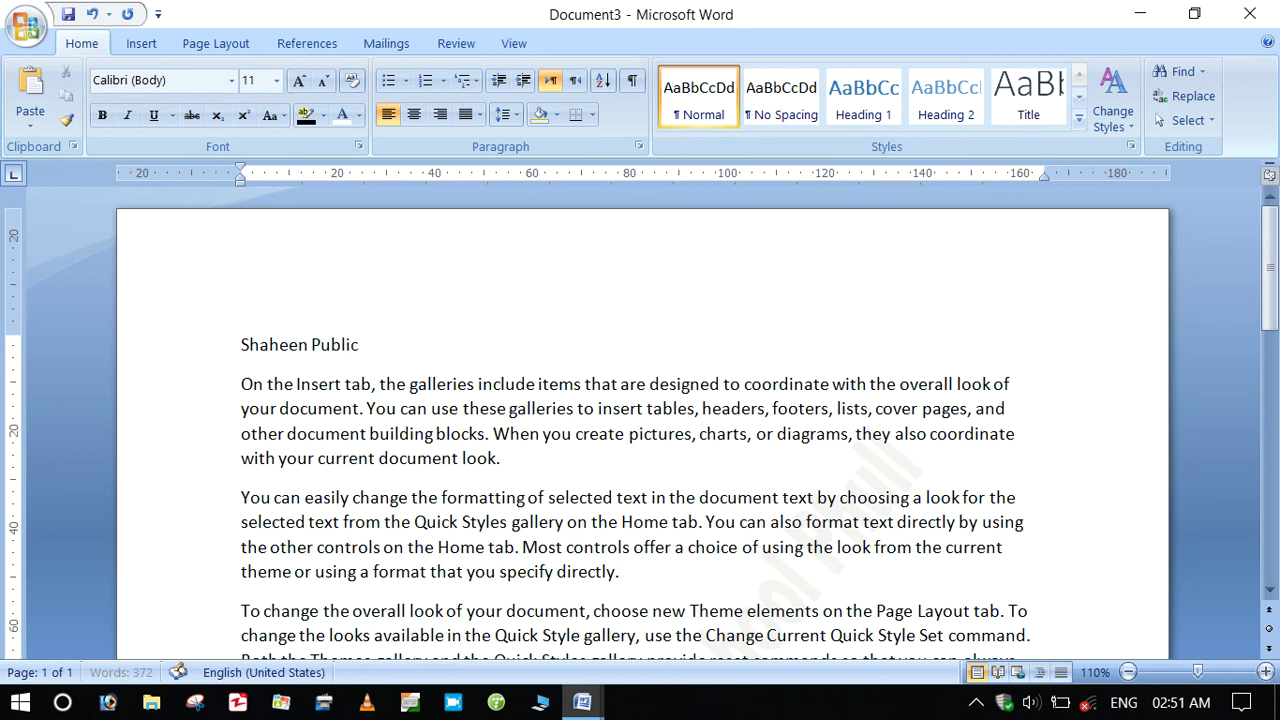
{"action": "type", "text": "School Phull"}
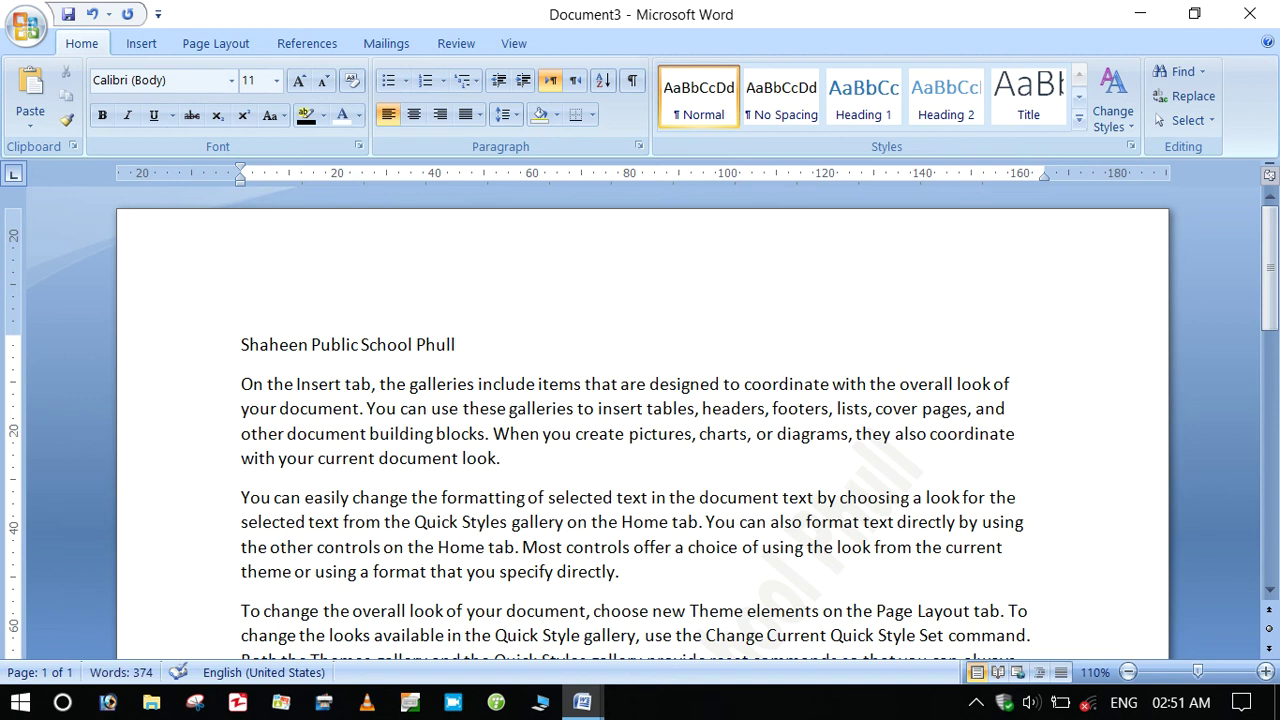
Step: Centre the school-name heading, make it bold, and enlarge it to 26 pt
{"action": "key", "text": "ctrl+e"}
{"action": "key", "text": "shift+Left"}
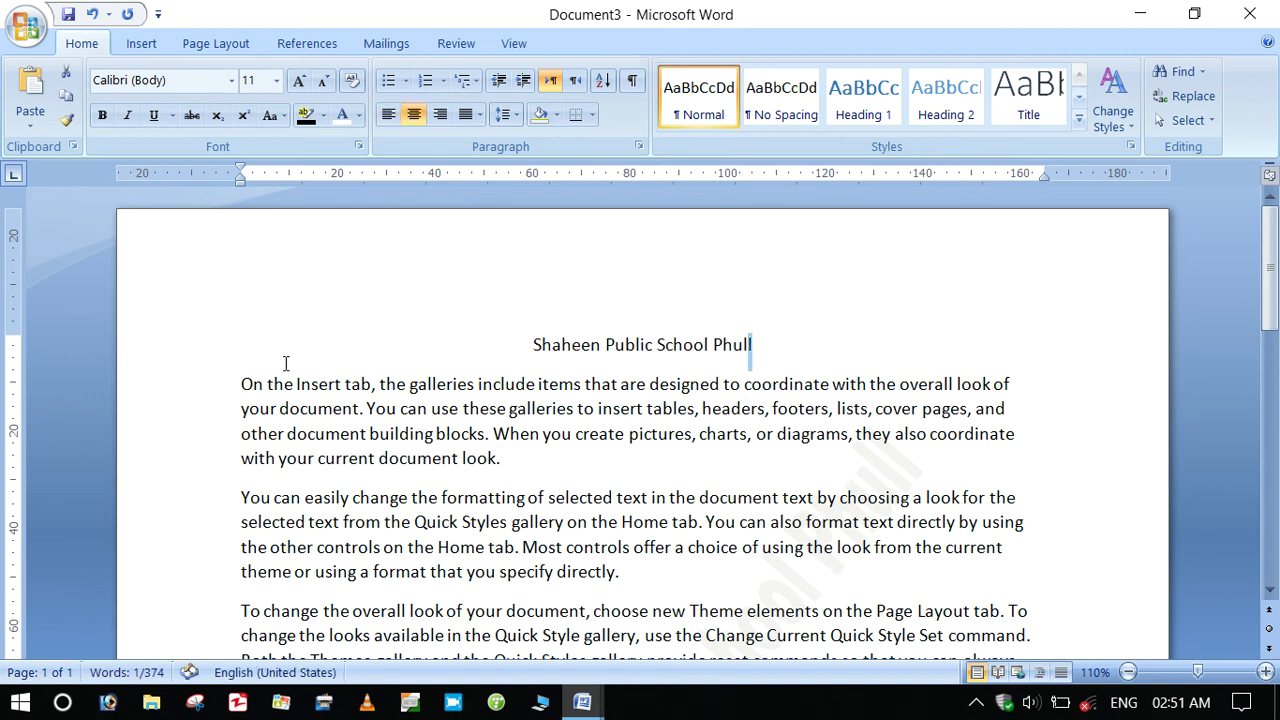
{"action": "key", "text": "shift+Left"}
{"action": "key", "text": "shift+Left"}
{"action": "key", "text": "shift+Left"}
{"action": "key", "text": "shift+Left"}
{"action": "key", "text": "shift+Left"}
{"action": "key", "text": "shift+Left"}
{"action": "key", "text": "shift+Left"}
{"action": "key", "text": "shift+Left"}
{"action": "key", "text": "shift+Left"}
{"action": "key", "text": "shift+Left"}
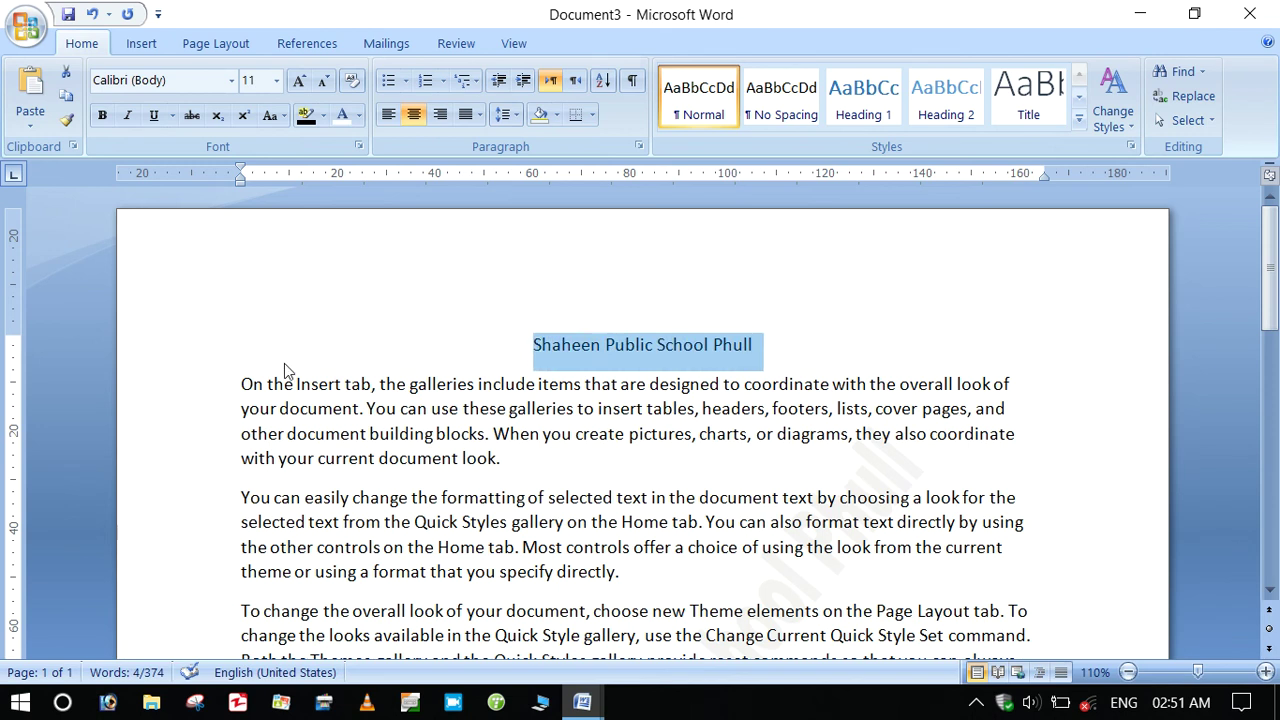
{"action": "key", "text": "ctrl+b"}
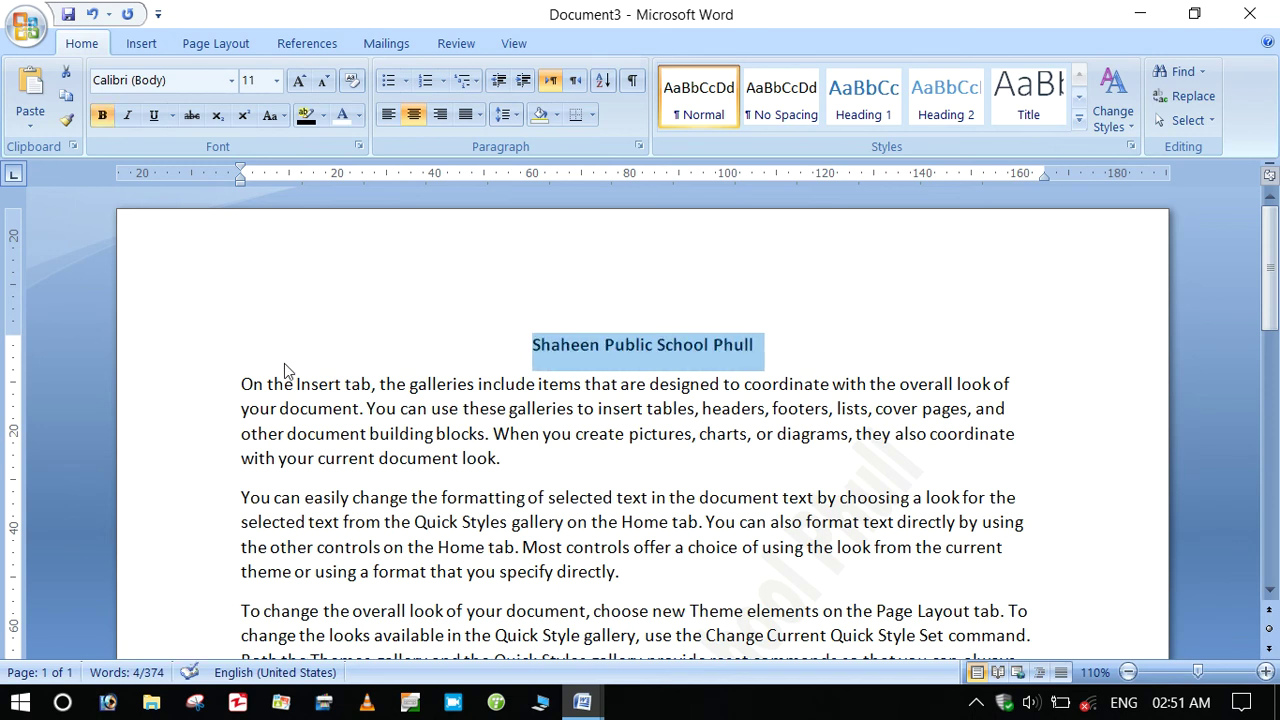
{"action": "key", "text": "ctrl+shift+period"}
{"action": "key", "text": "ctrl+shift+period"}
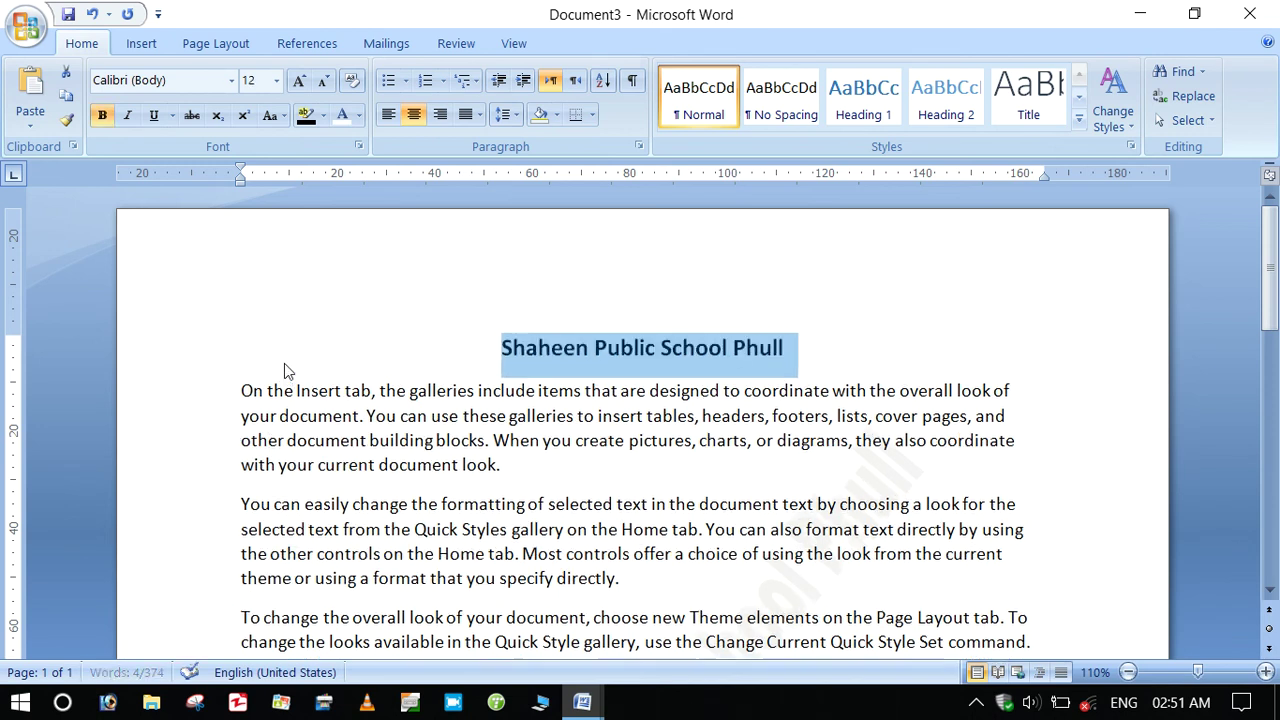
{"action": "key", "text": "ctrl+shift+period"}
{"action": "key", "text": "ctrl+shift+period"}
{"action": "key", "text": "ctrl+shift+period"}
{"action": "key", "text": "ctrl+shift+period"}
{"action": "key", "text": "ctrl+shift+period"}
{"action": "key", "text": "ctrl+shift+period"}
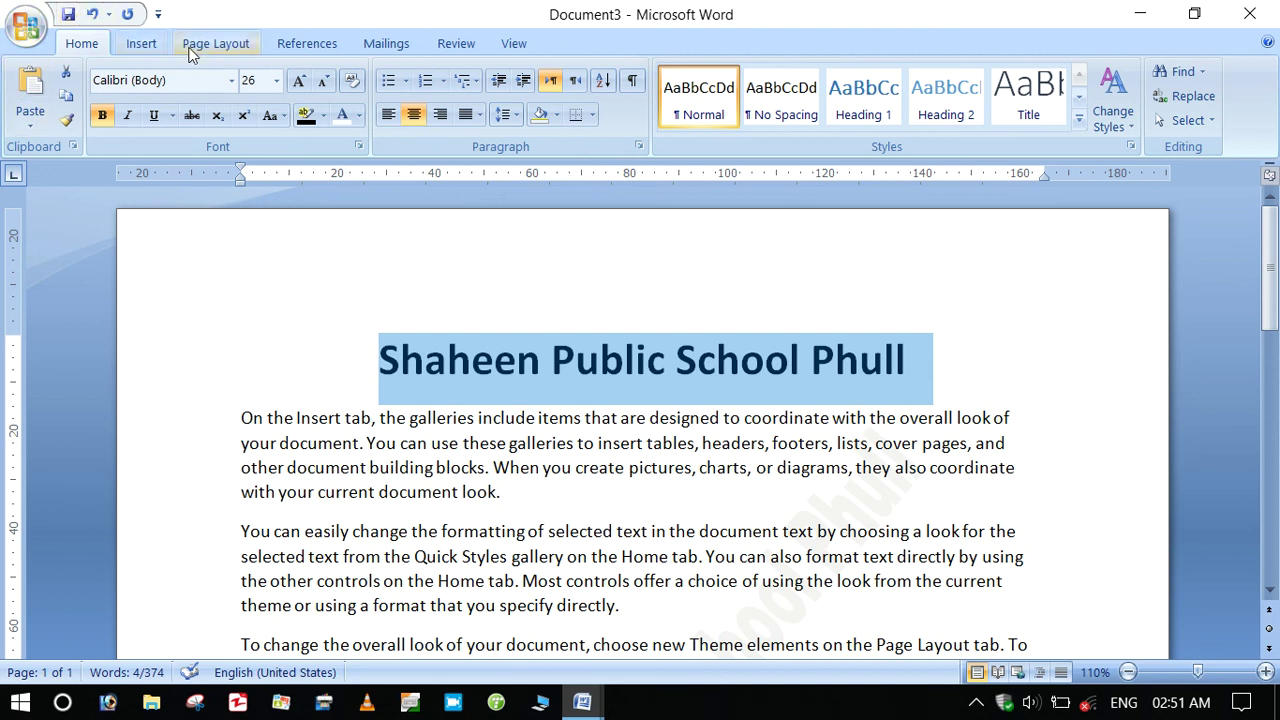
{"action": "left_click", "coordinate": [141, 43]}
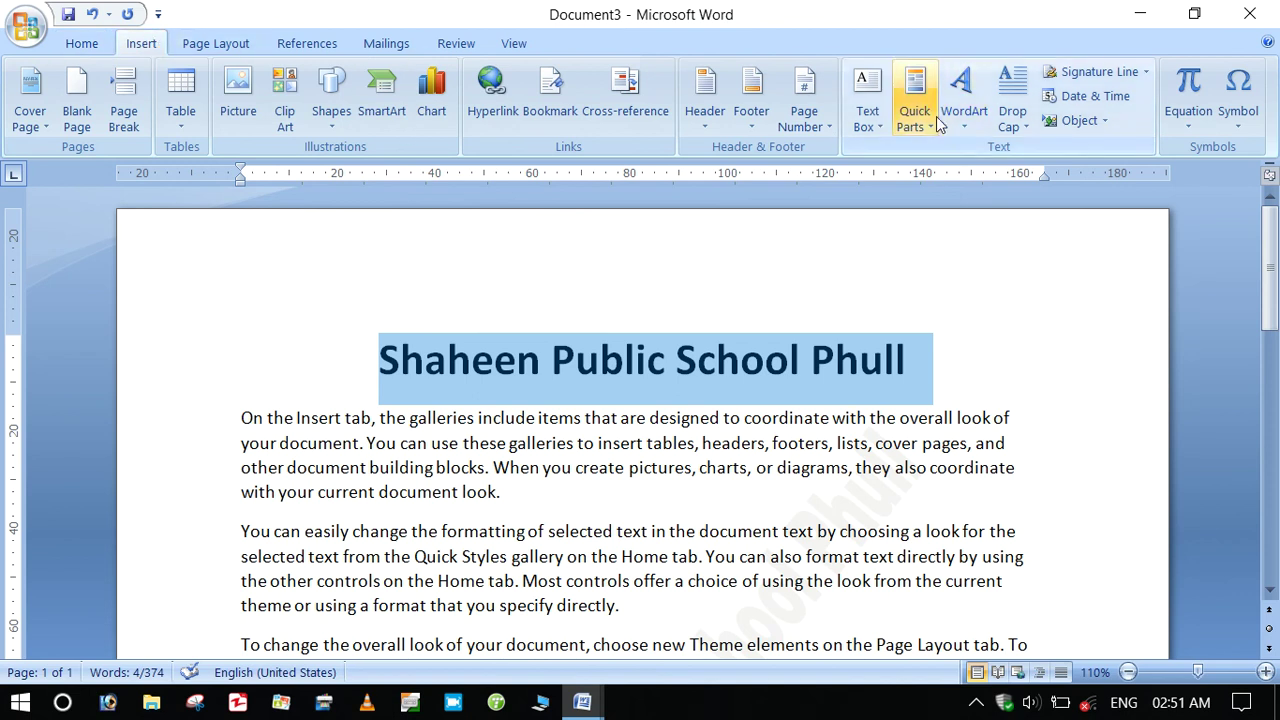
Step: Save the selected heading to the Quick Parts gallery under the name 'heading'
{"action": "left_click", "coordinate": [935, 120]}
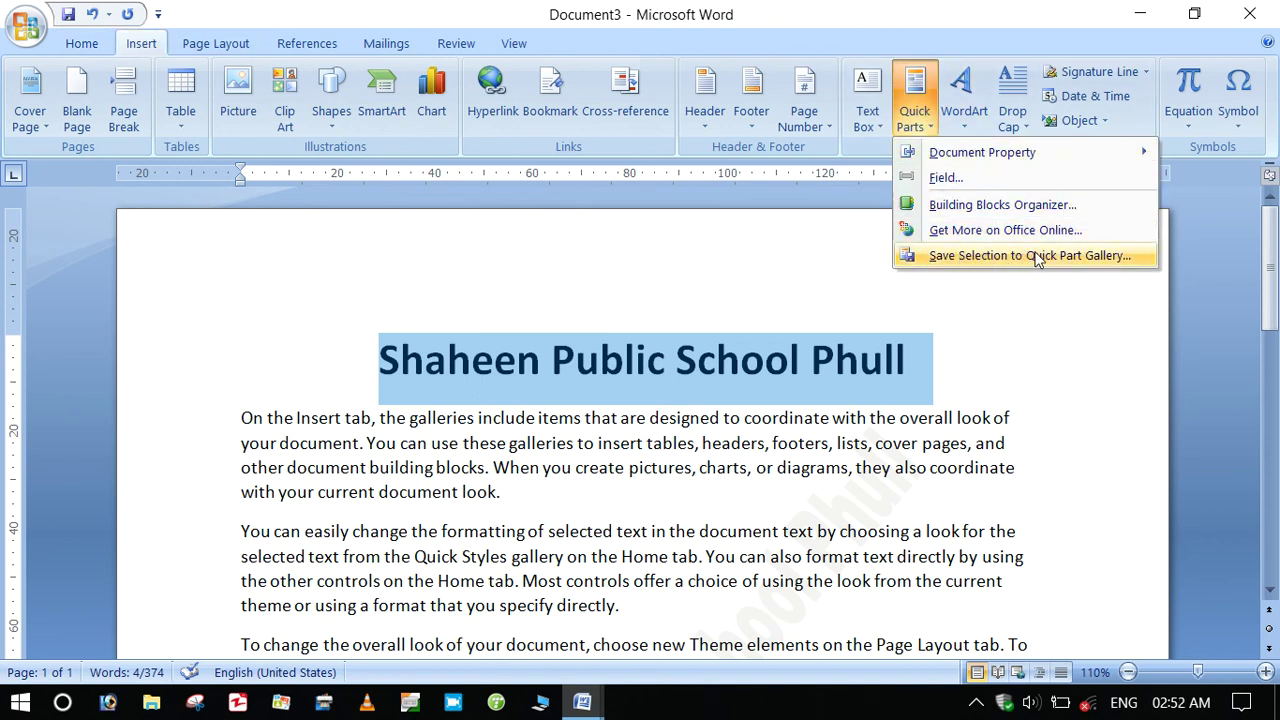
{"action": "left_click", "coordinate": [1080, 256]}
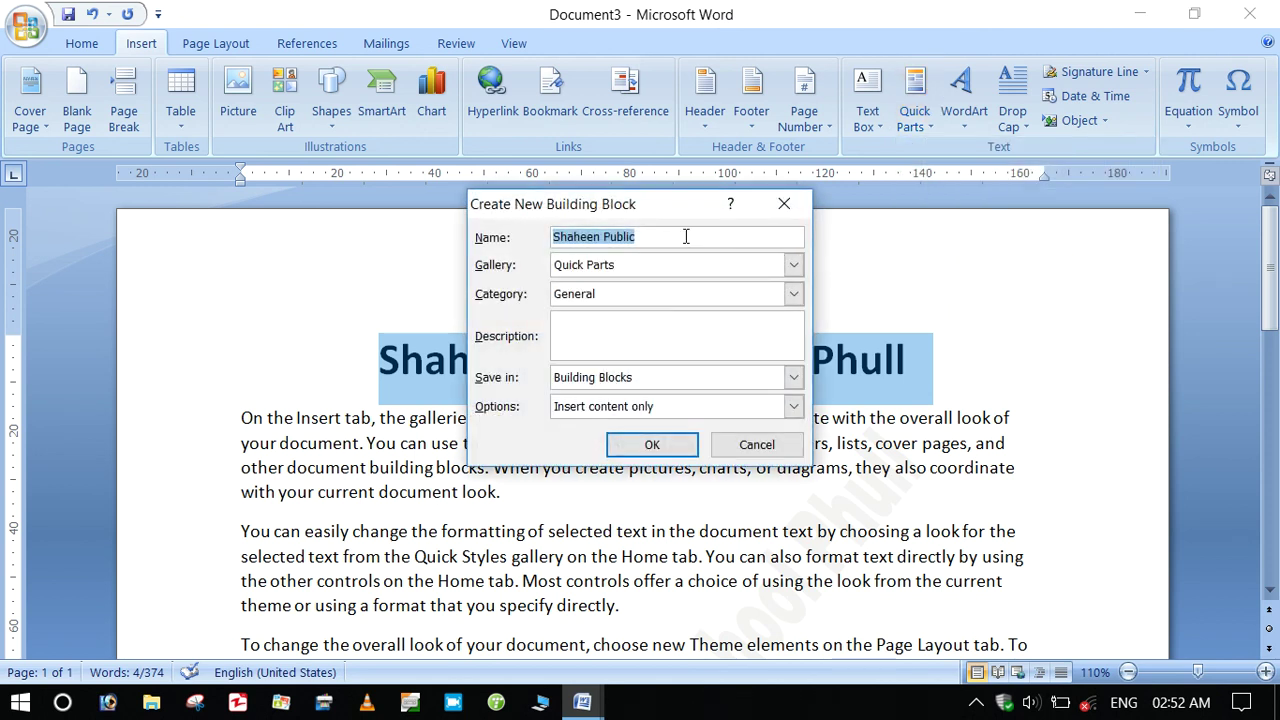
{"action": "left_click", "coordinate": [683, 234]}
{"action": "key", "text": "BackSpace"}
{"action": "key", "text": "BackSpace"}
{"action": "key", "text": "BackSpace"}
{"action": "key", "text": "BackSpace"}
{"action": "key", "text": "BackSpace"}
{"action": "key", "text": "BackSpace"}
{"action": "key", "text": "BackSpace"}
{"action": "key", "text": "BackSpace"}
{"action": "key", "text": "BackSpace"}
{"action": "key", "text": "BackSpace"}
{"action": "key", "text": "BackSpace"}
{"action": "key", "text": "BackSpace"}
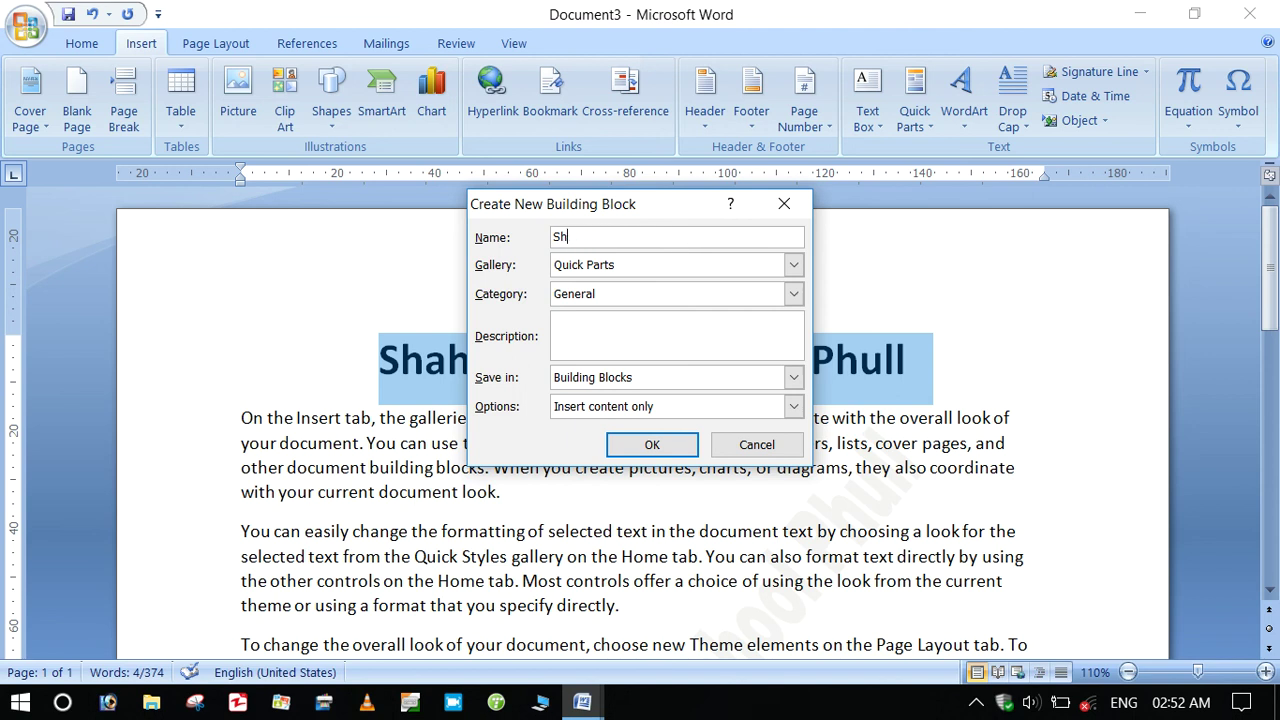
{"action": "key", "text": "BackSpace"}
{"action": "key", "text": "BackSpace"}
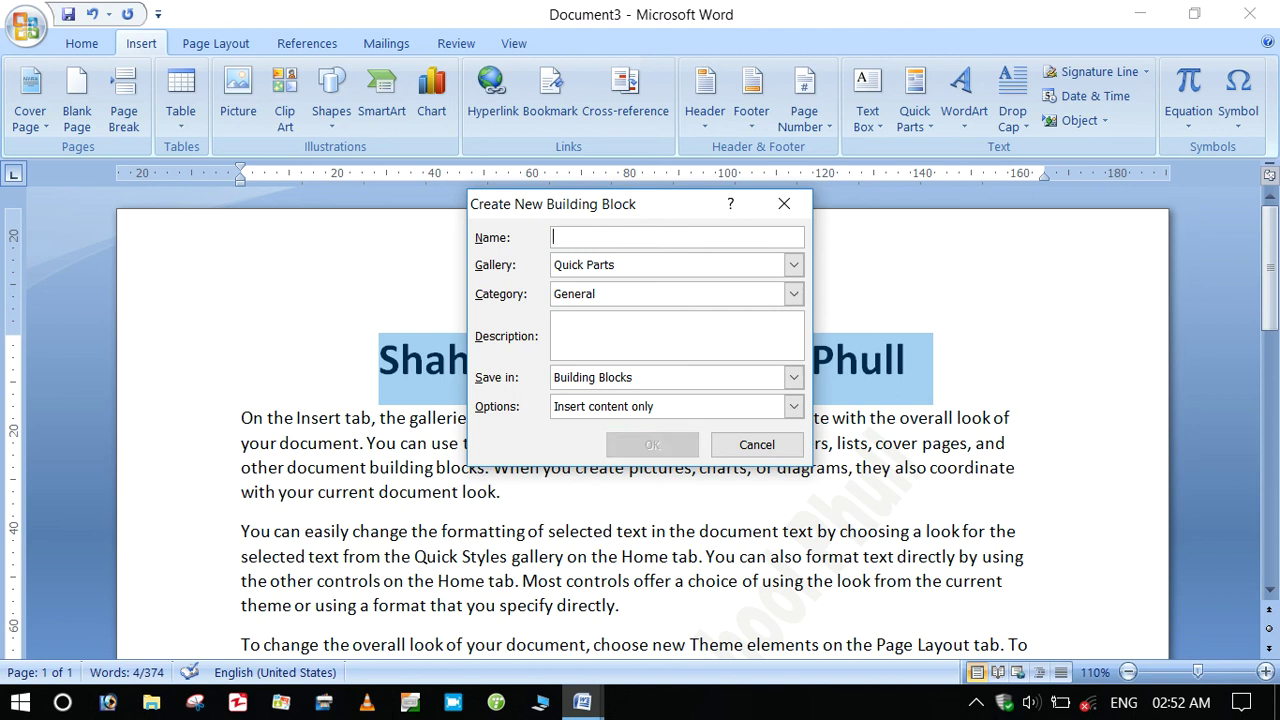
{"action": "type", "text": "School "}
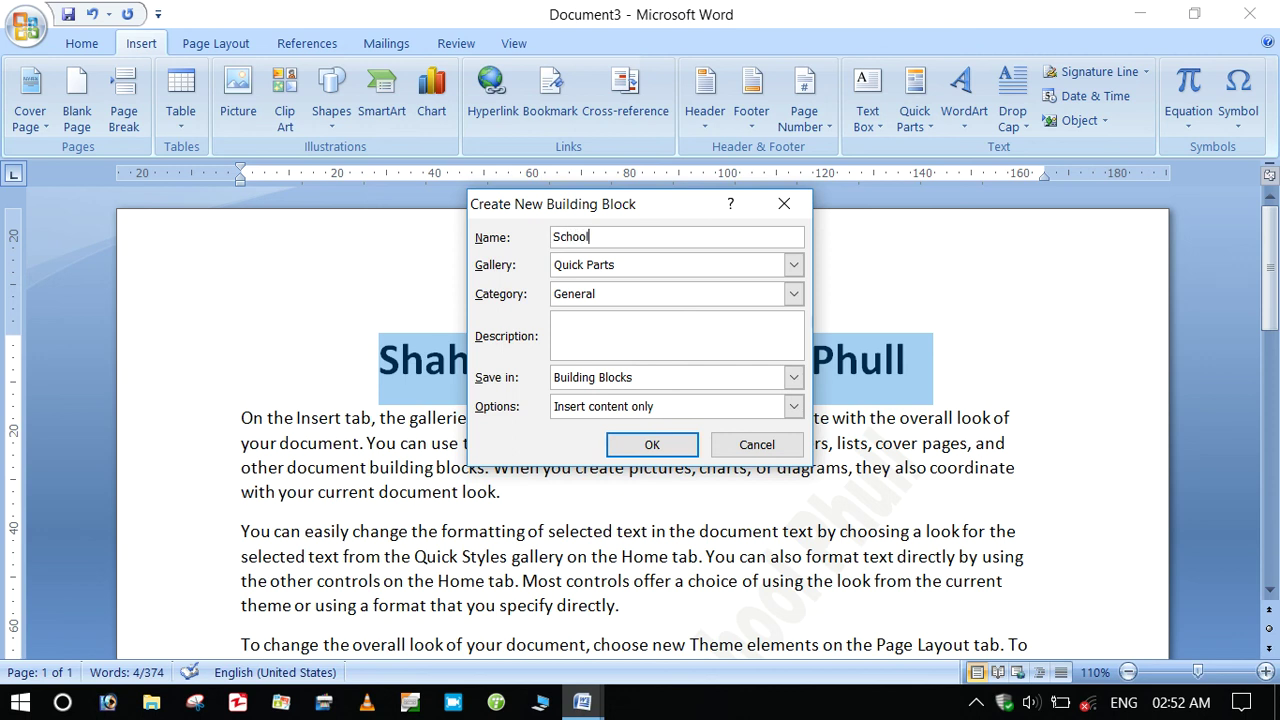
{"action": "type", "text": "nma"}
{"action": "key", "text": "BackSpace"}
{"action": "key", "text": "BackSpace"}
{"action": "key", "text": "BackSpace"}
{"action": "key", "text": "BackSpace"}
{"action": "key", "text": "BackSpace"}
{"action": "key", "text": "BackSpace"}
{"action": "key", "text": "BackSpace"}
{"action": "key", "text": "BackSpace"}
{"action": "key", "text": "BackSpace"}
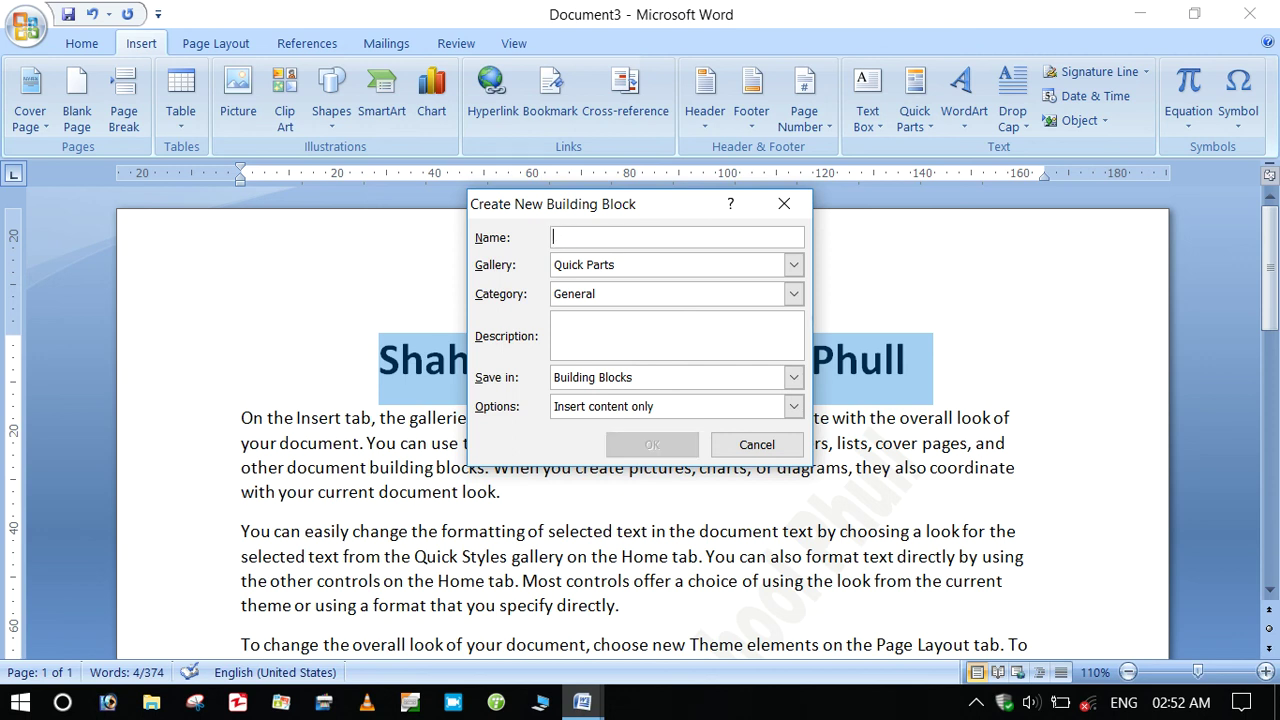
{"action": "type", "text": "hea"}
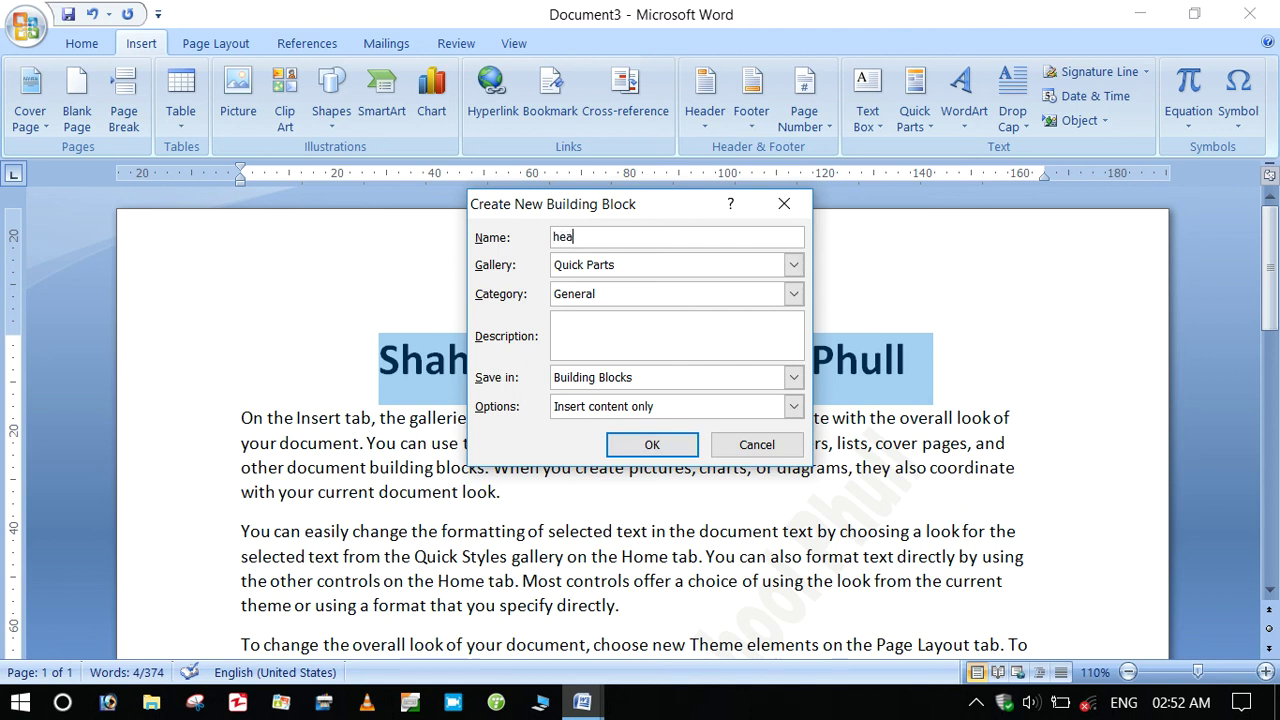
{"action": "type", "text": "din"}
{"action": "type", "text": "g"}
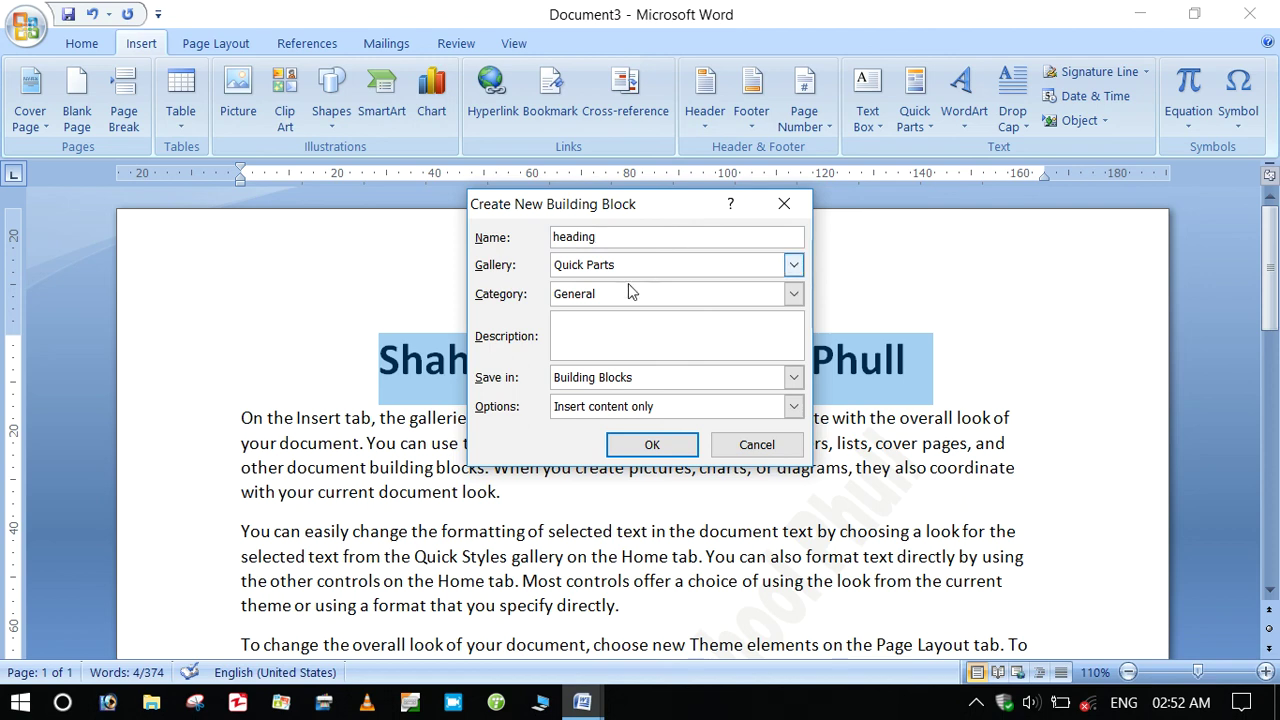
{"action": "left_click", "coordinate": [640, 458]}
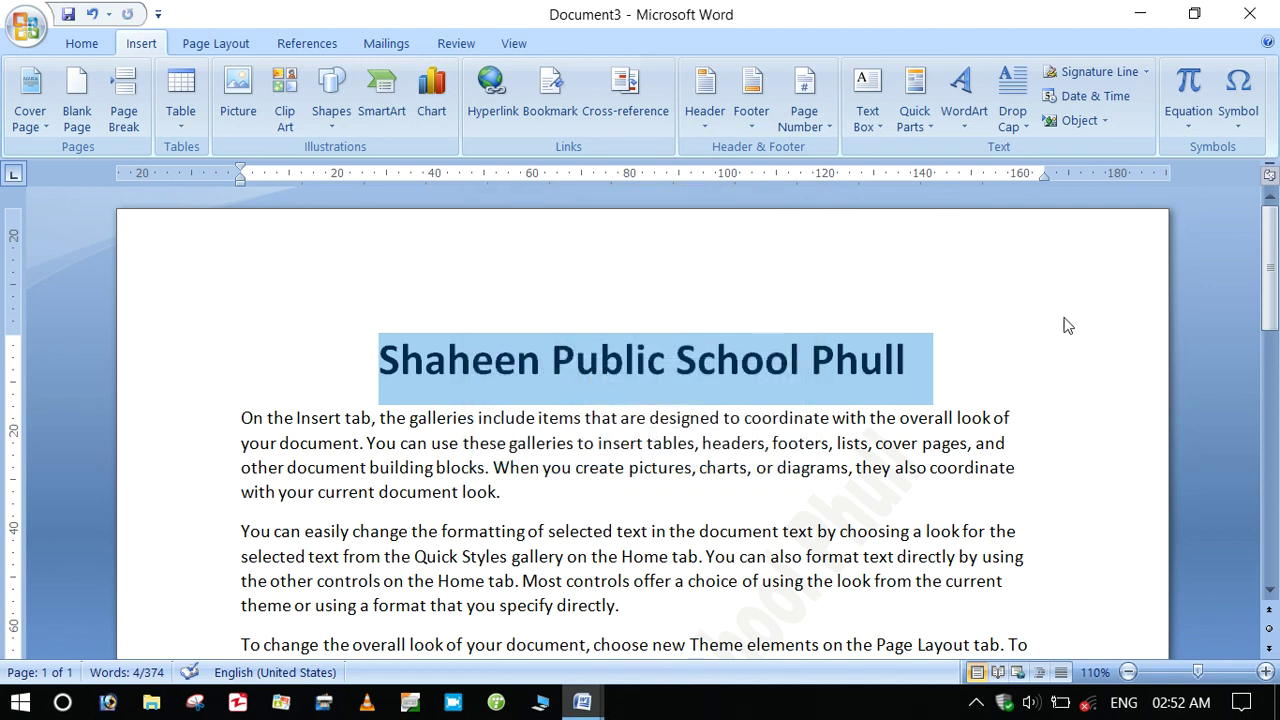
{"action": "scroll", "coordinate": [1250, 310], "scroll_direction": "down", "scroll_amount": 1}
Step: Create a new document and insert the 'heading' Quick Part from the General gallery
{"action": "scroll", "coordinate": [1240, 308], "scroll_direction": "down", "scroll_amount": 5}
{"action": "scroll", "coordinate": [1205, 303], "scroll_direction": "up", "scroll_amount": 6}
{"action": "key", "text": "ctrl+n"}
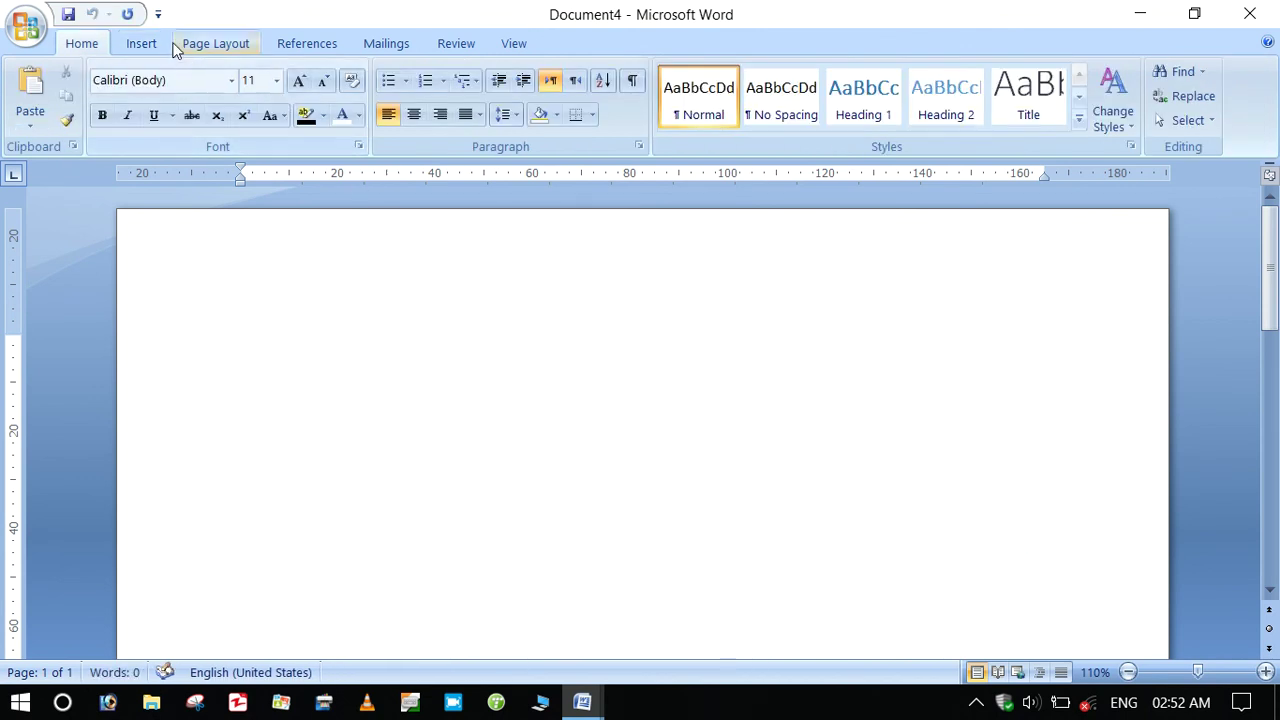
{"action": "left_click", "coordinate": [150, 44]}
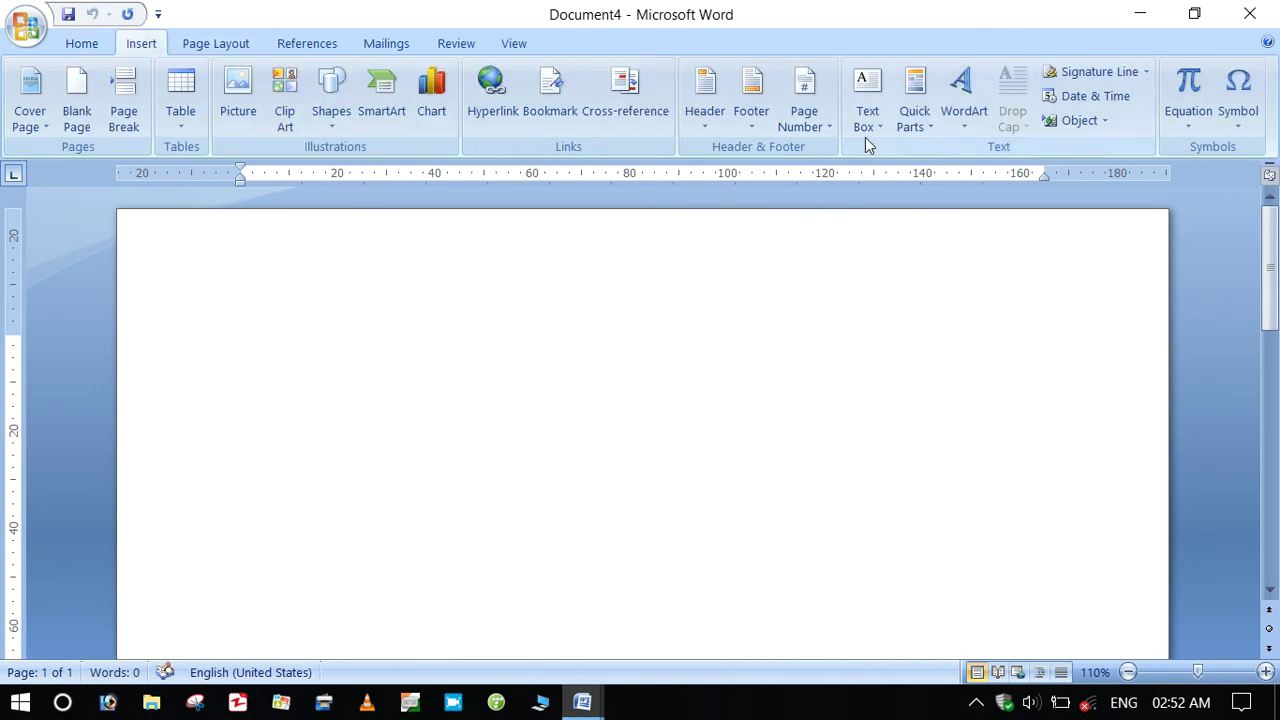
{"action": "left_click", "coordinate": [910, 120]}
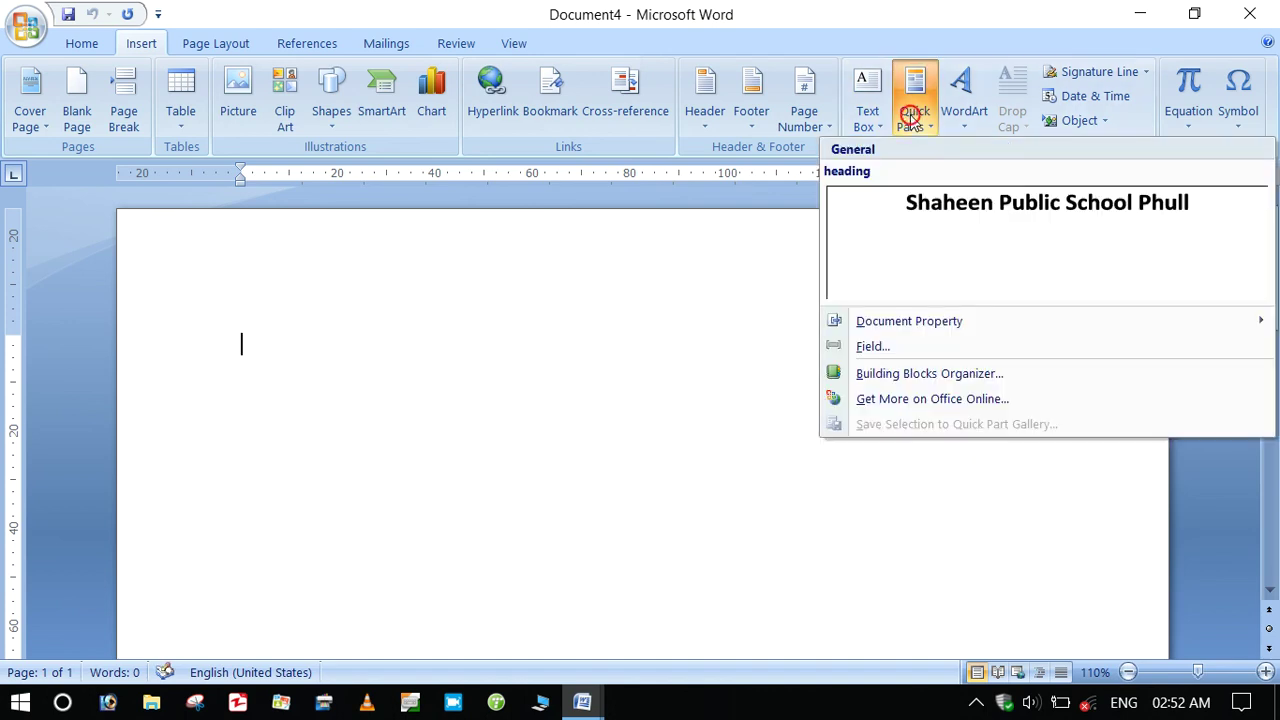
{"action": "left_click", "coordinate": [938, 215]}
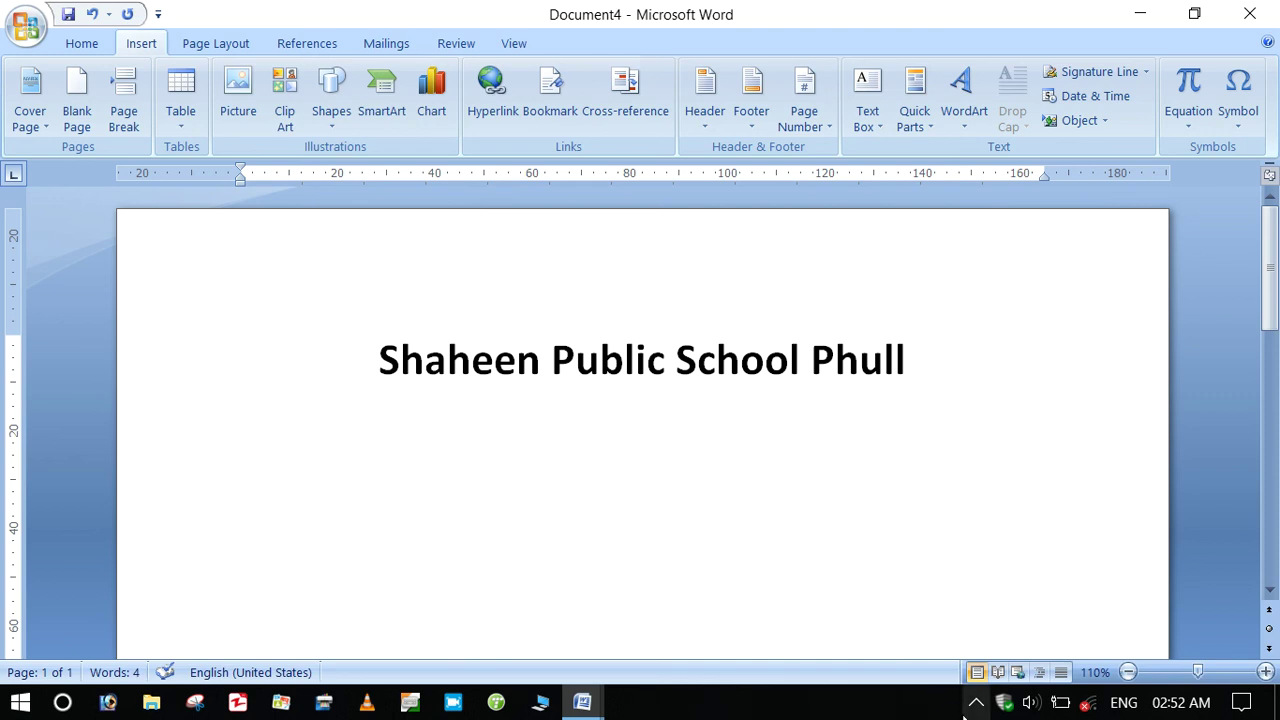
{"action": "left_click", "coordinate": [976, 703]}
{"action": "left_click", "coordinate": [978, 621]}
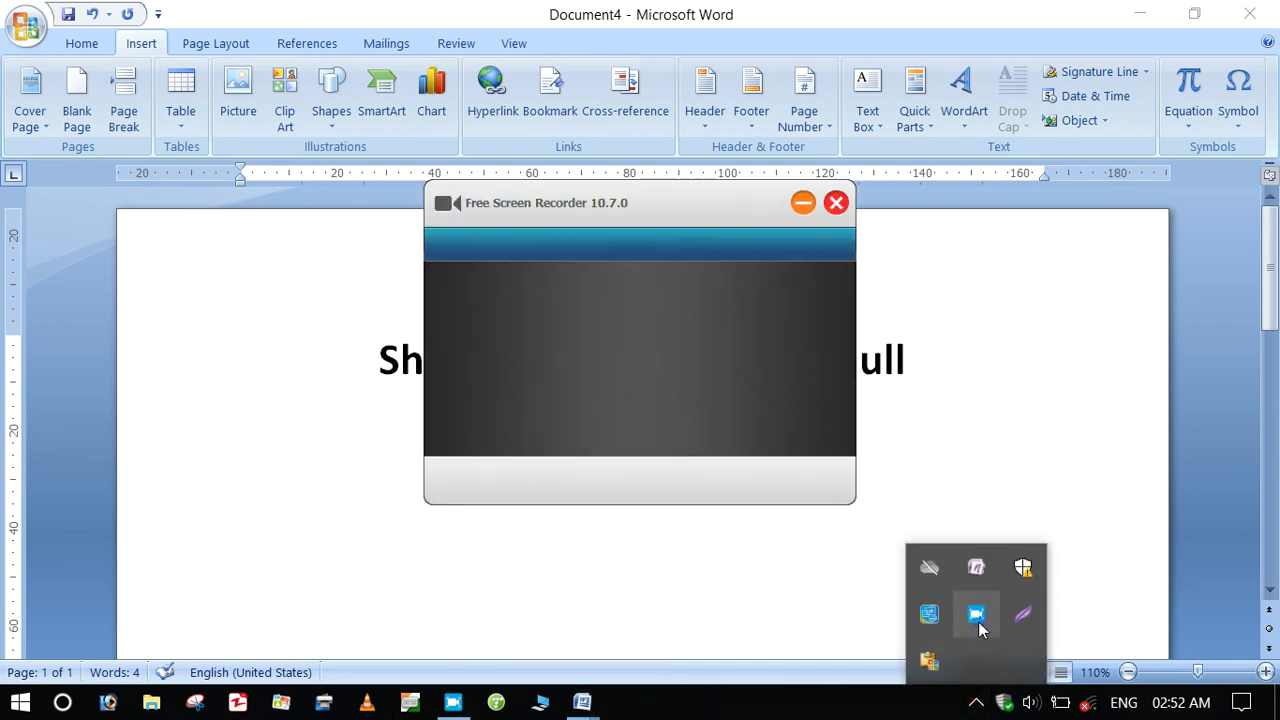